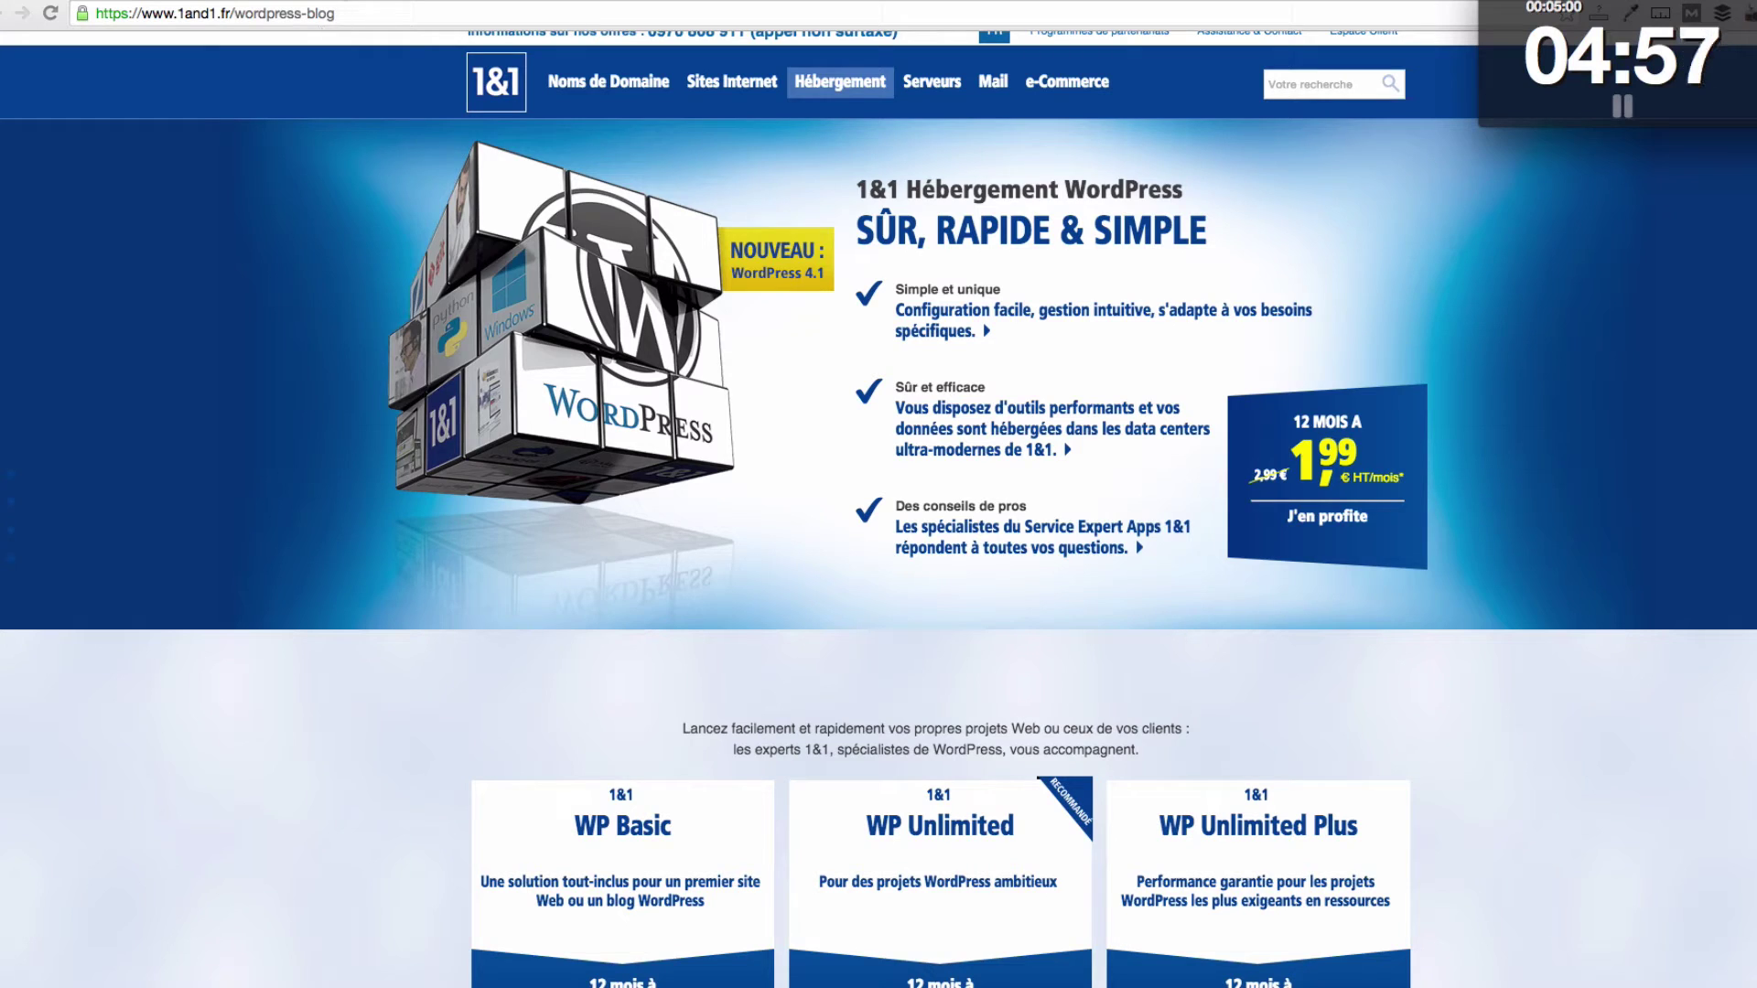
- Check the YouTube video about creating a WordPress blog, and return to the 1&1 WordPress hosting page
left_click(339, 1)
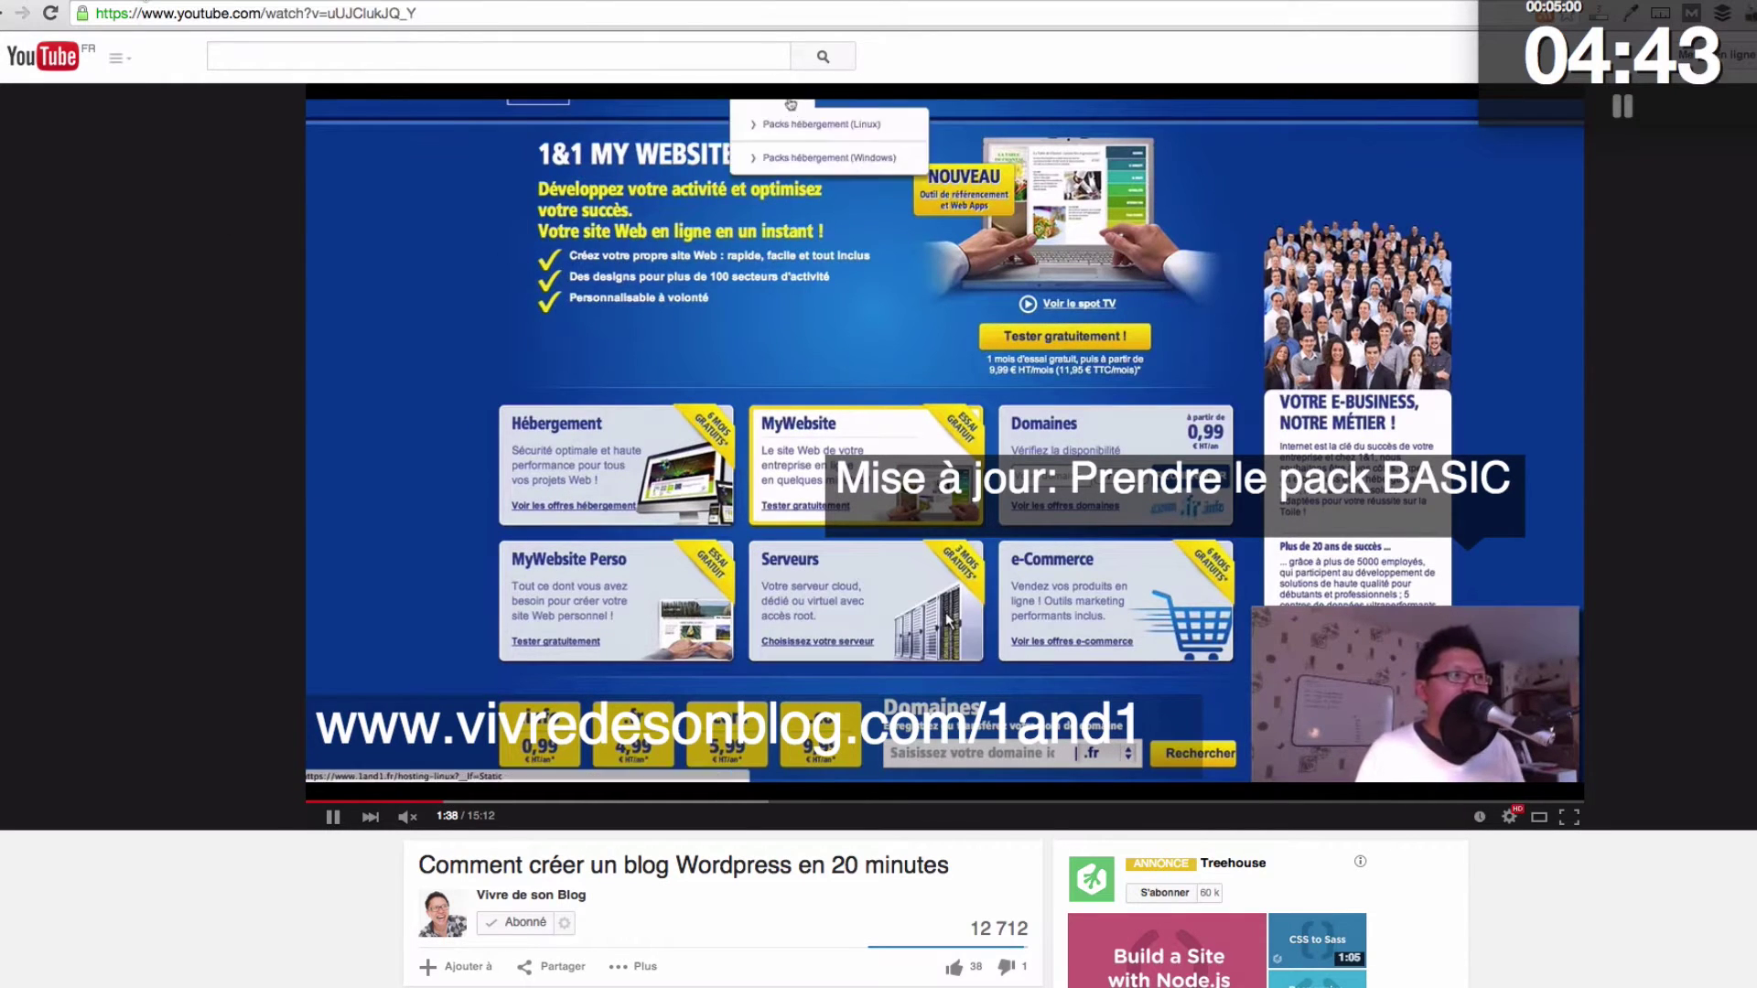
left_click(140, 3)
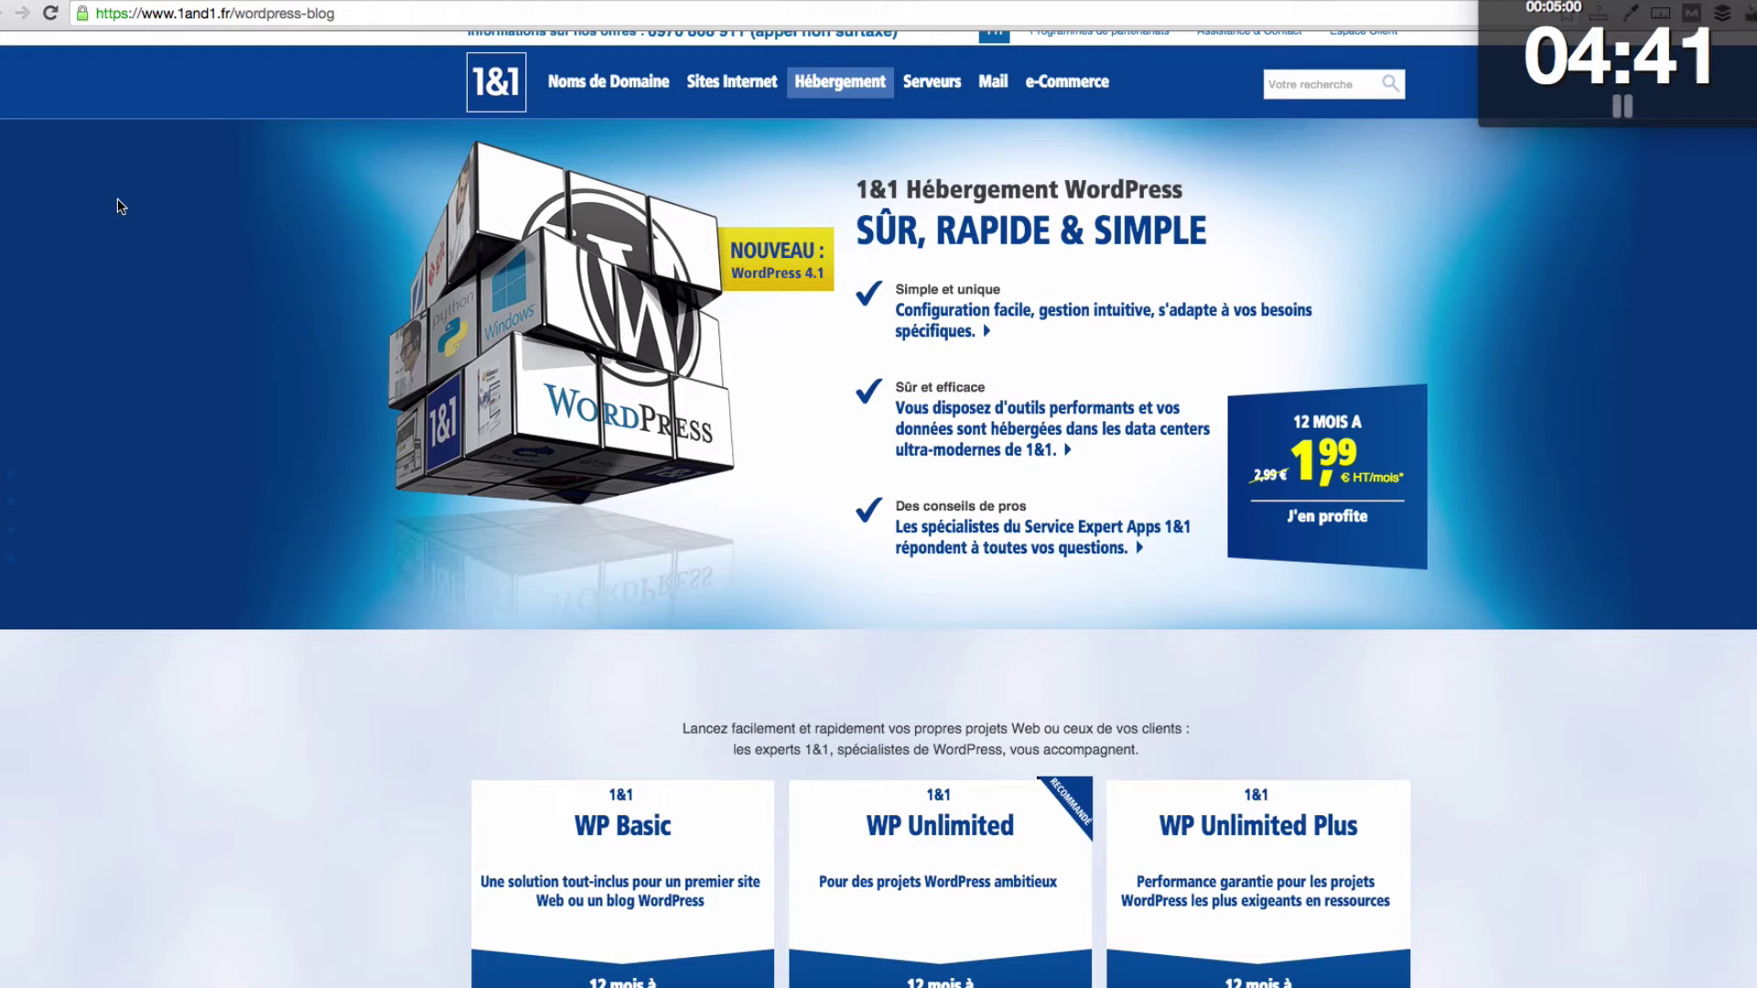
- Choose the 1&1 WP Unlimited pack from the WordPress hosting offers
scroll(117, 206, "up", 1)
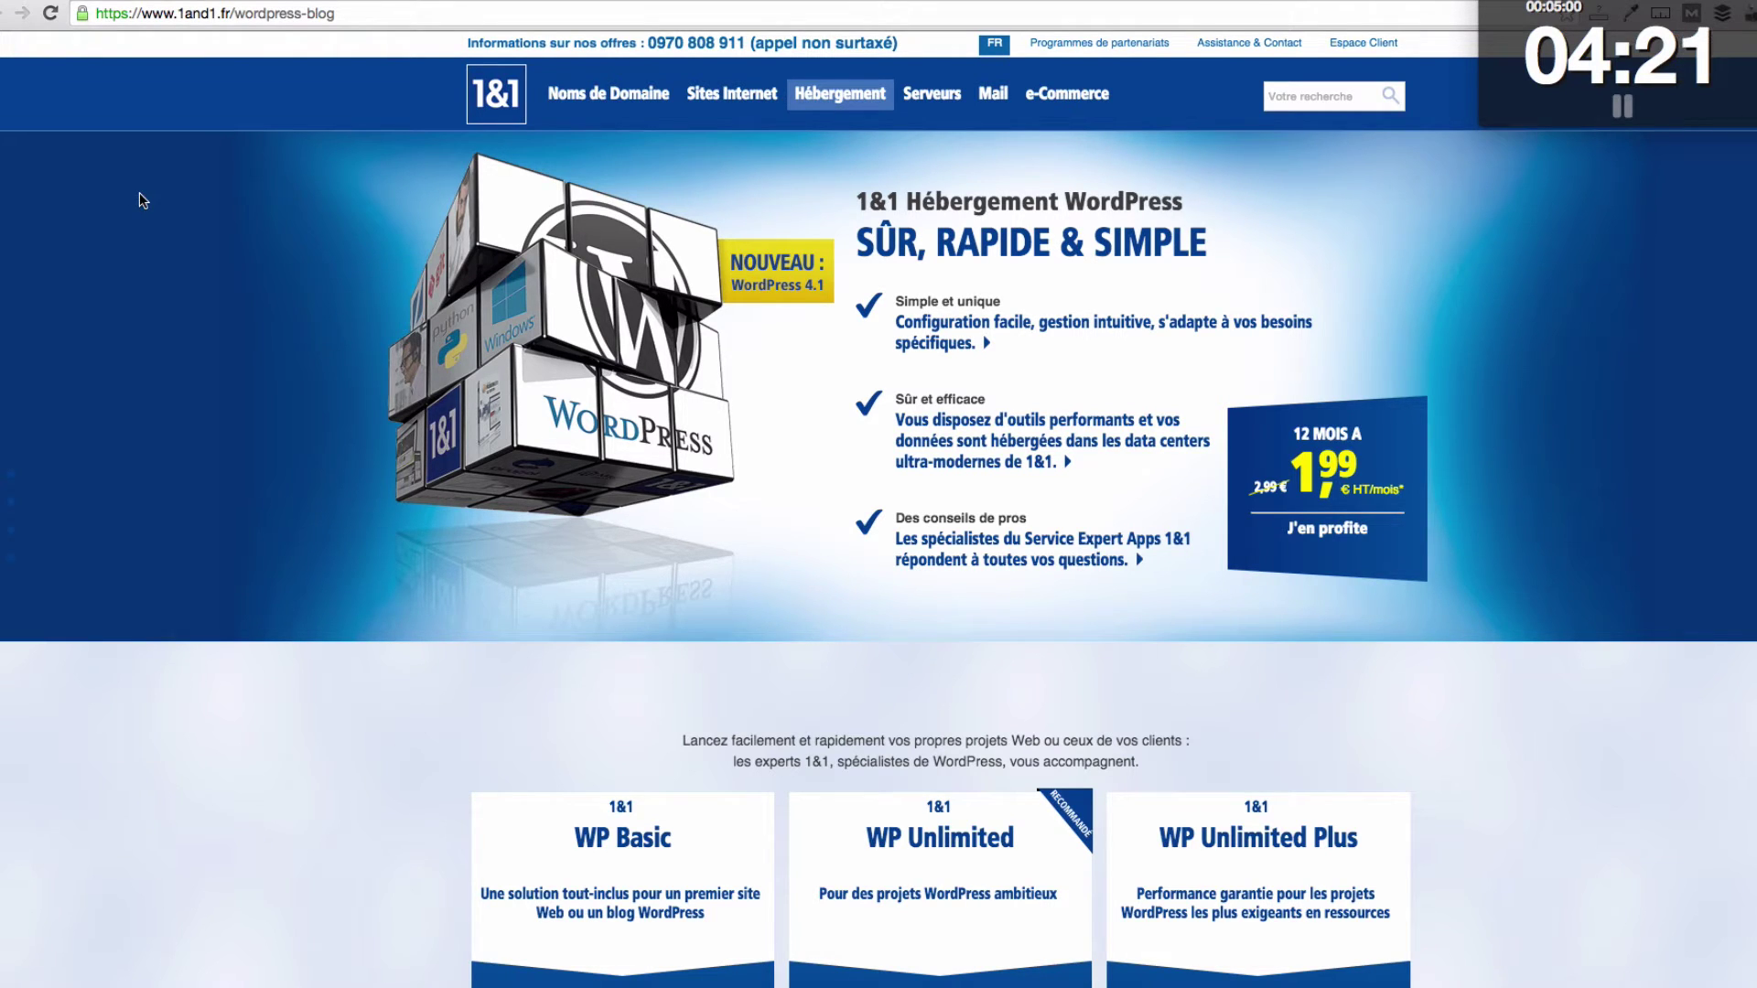
scroll(140, 199, "up", 1)
scroll(144, 209, "down", 2)
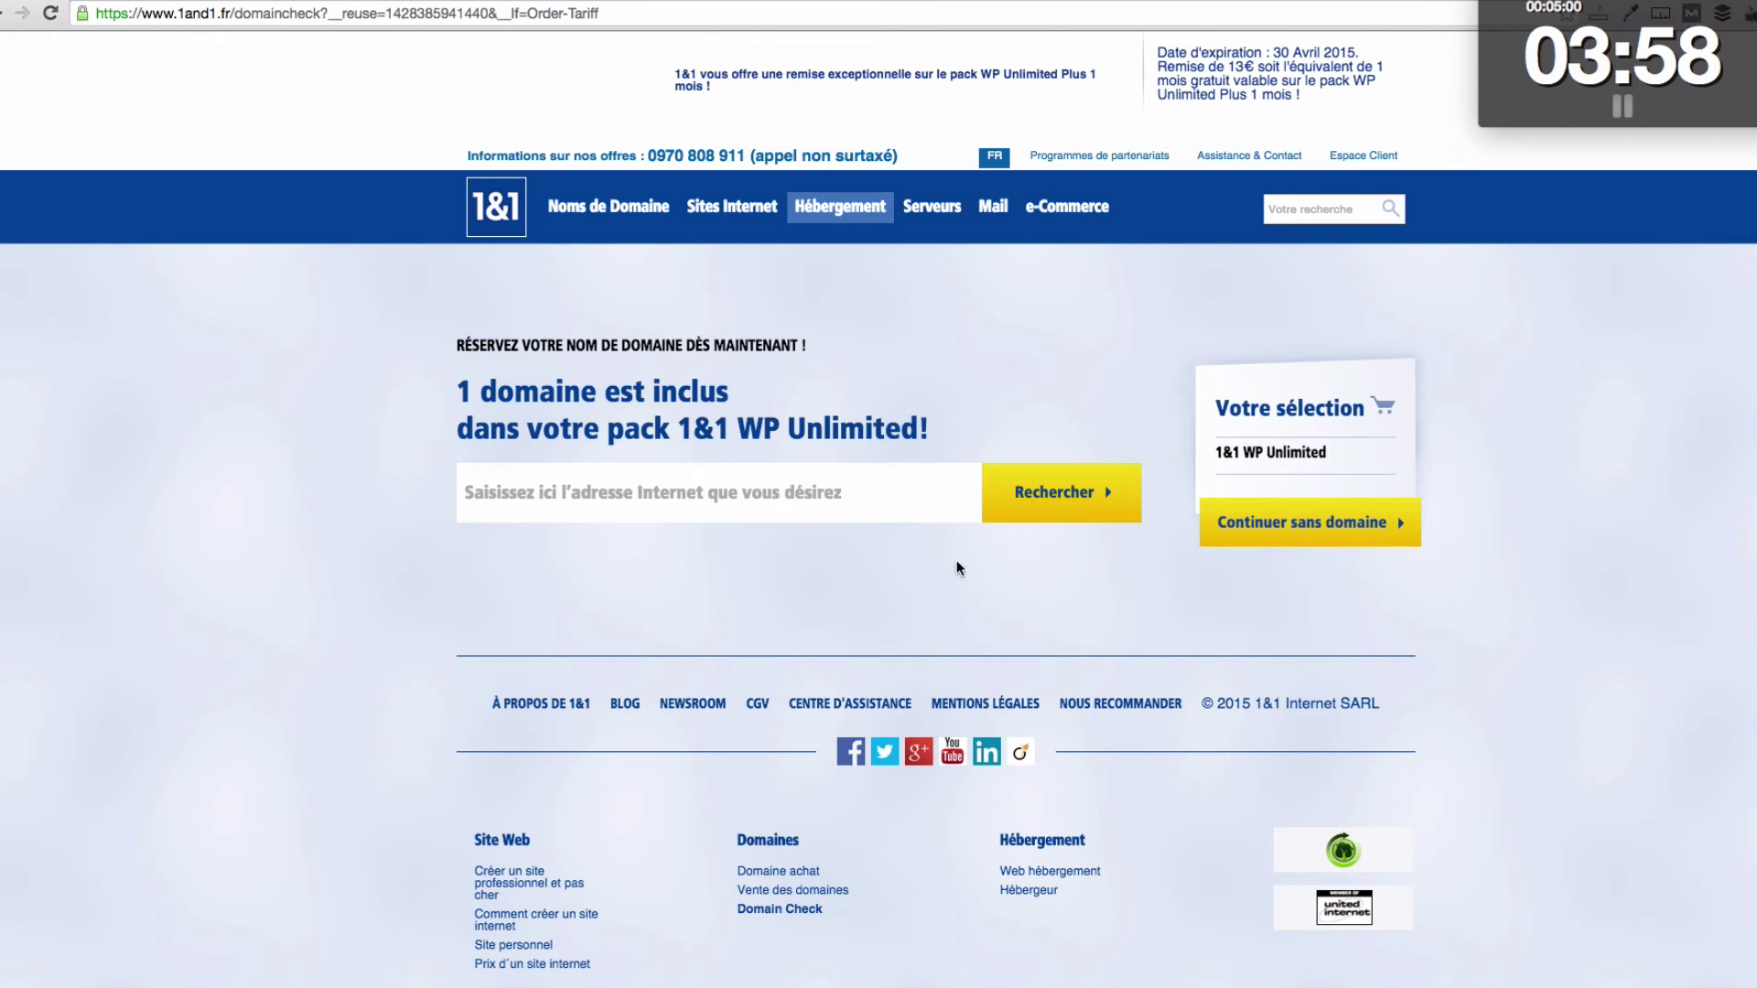
- Search for the domain abcdefg.fr and confirm it as the domain included in the WP Unlimited pack
left_click(836, 478)
type("abc")
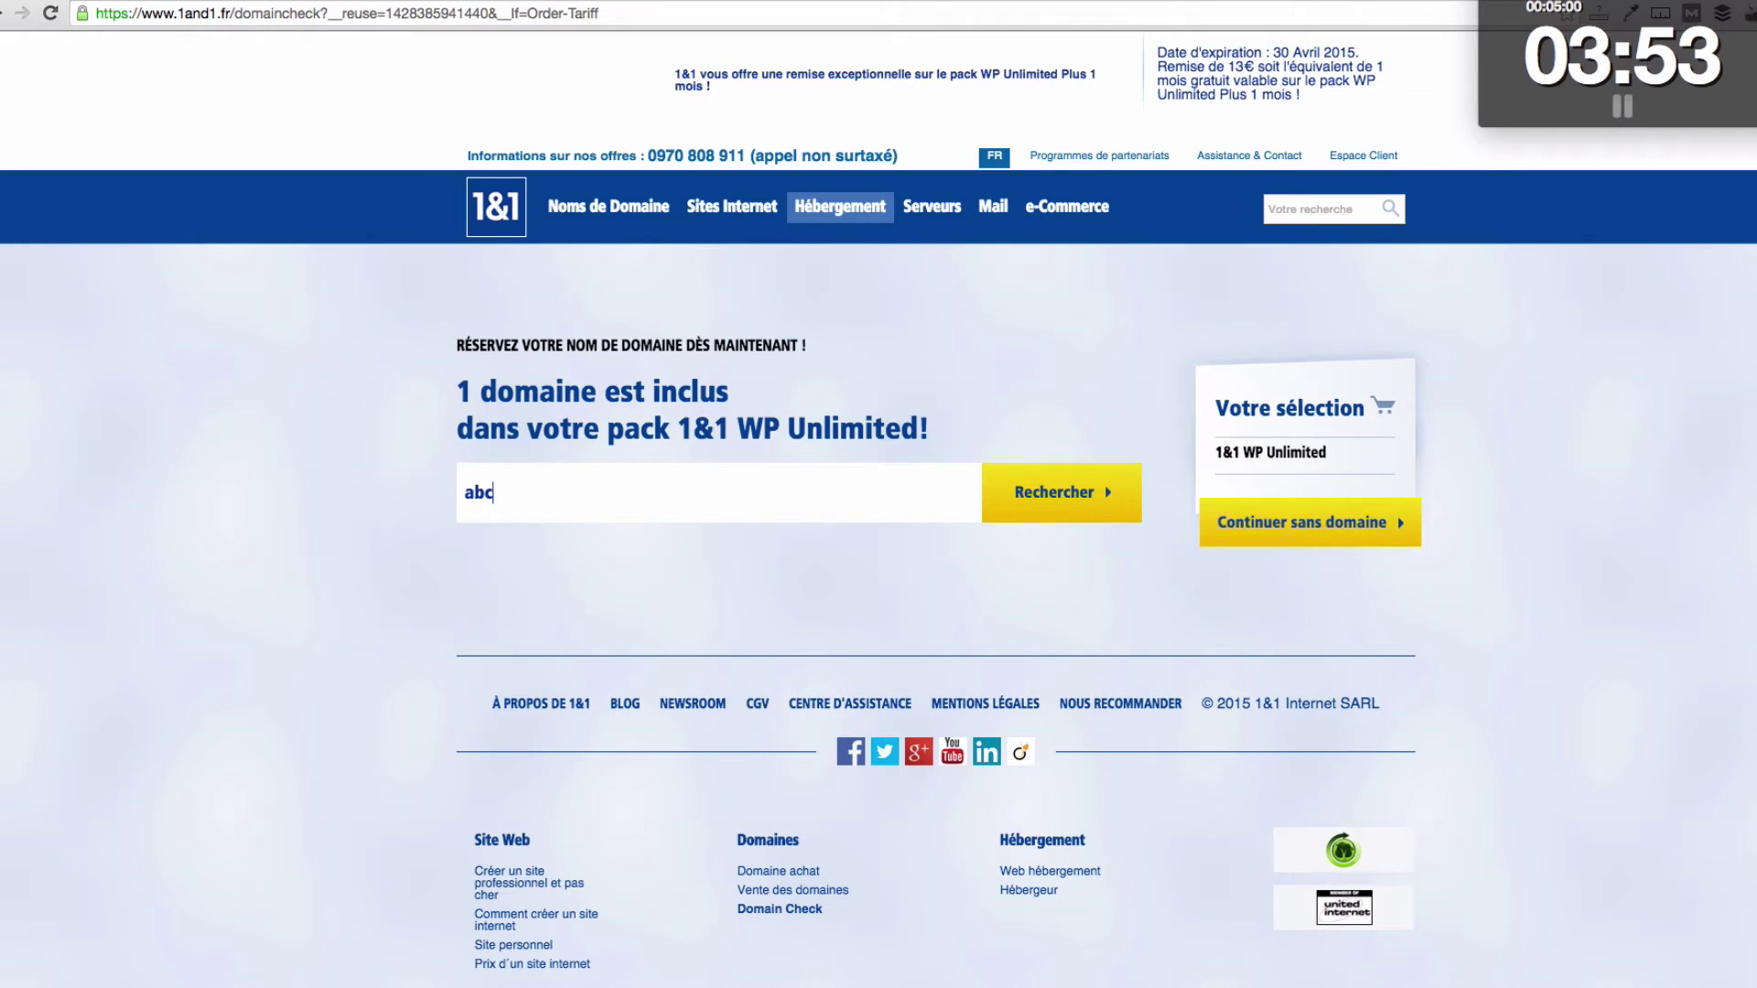
type("defg.")
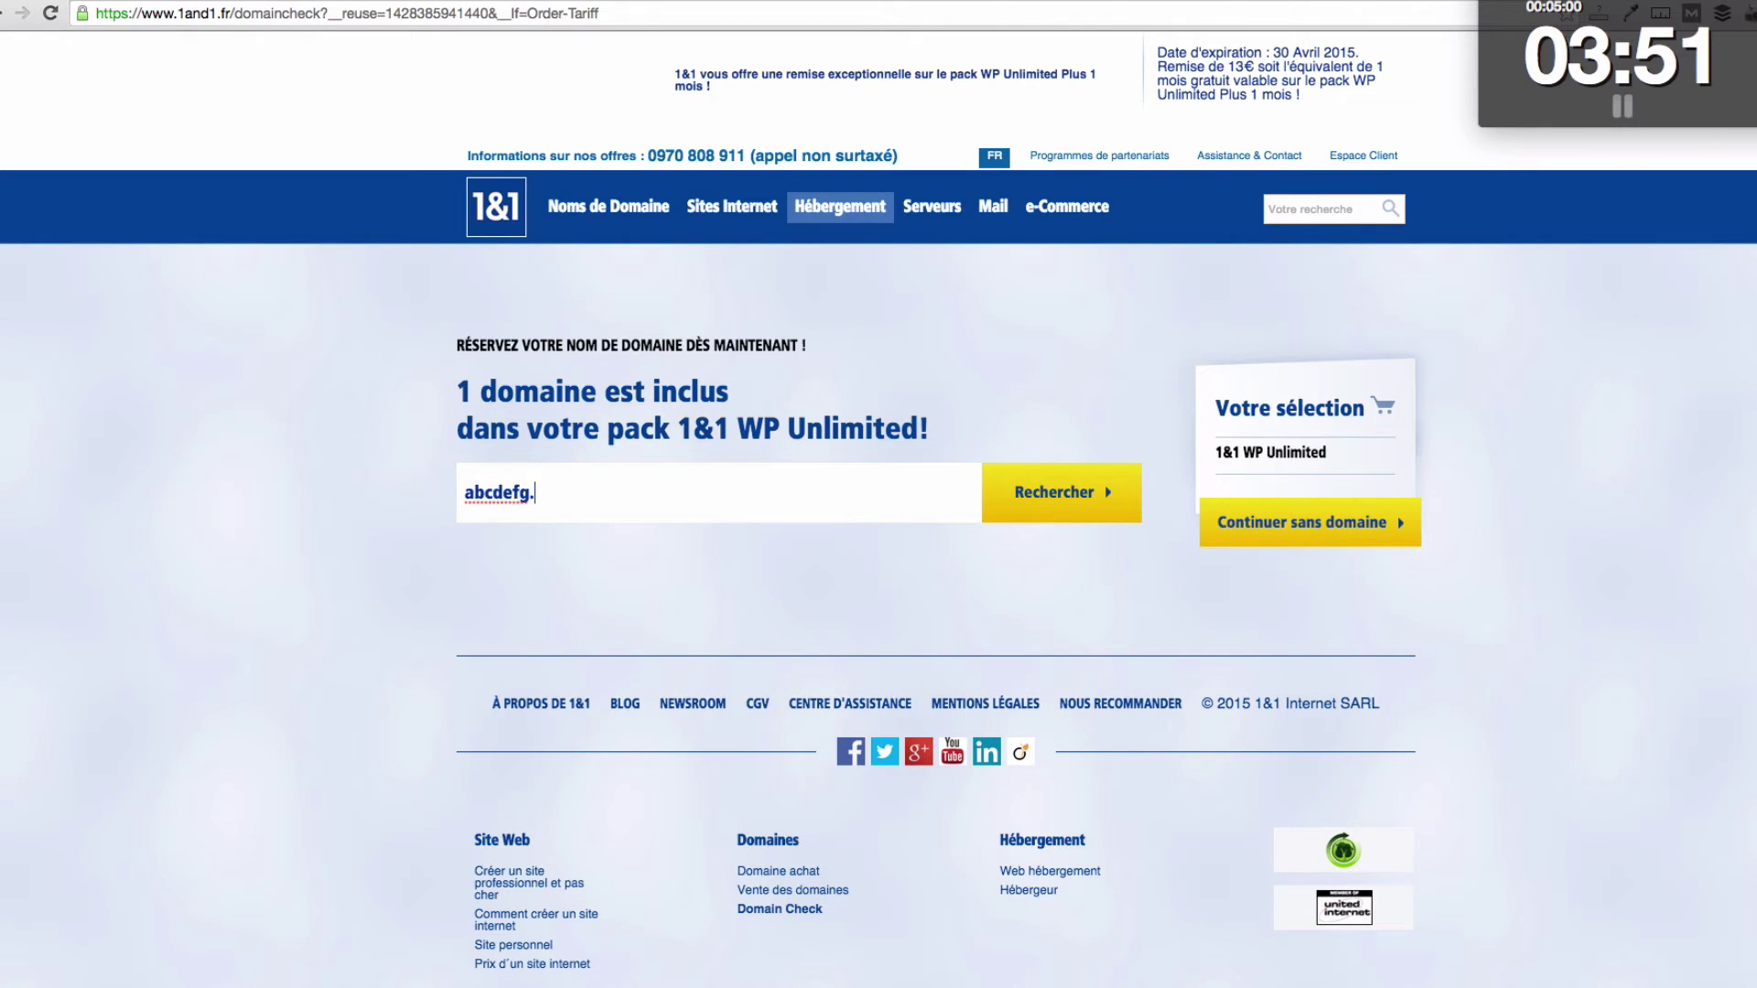
type("fr")
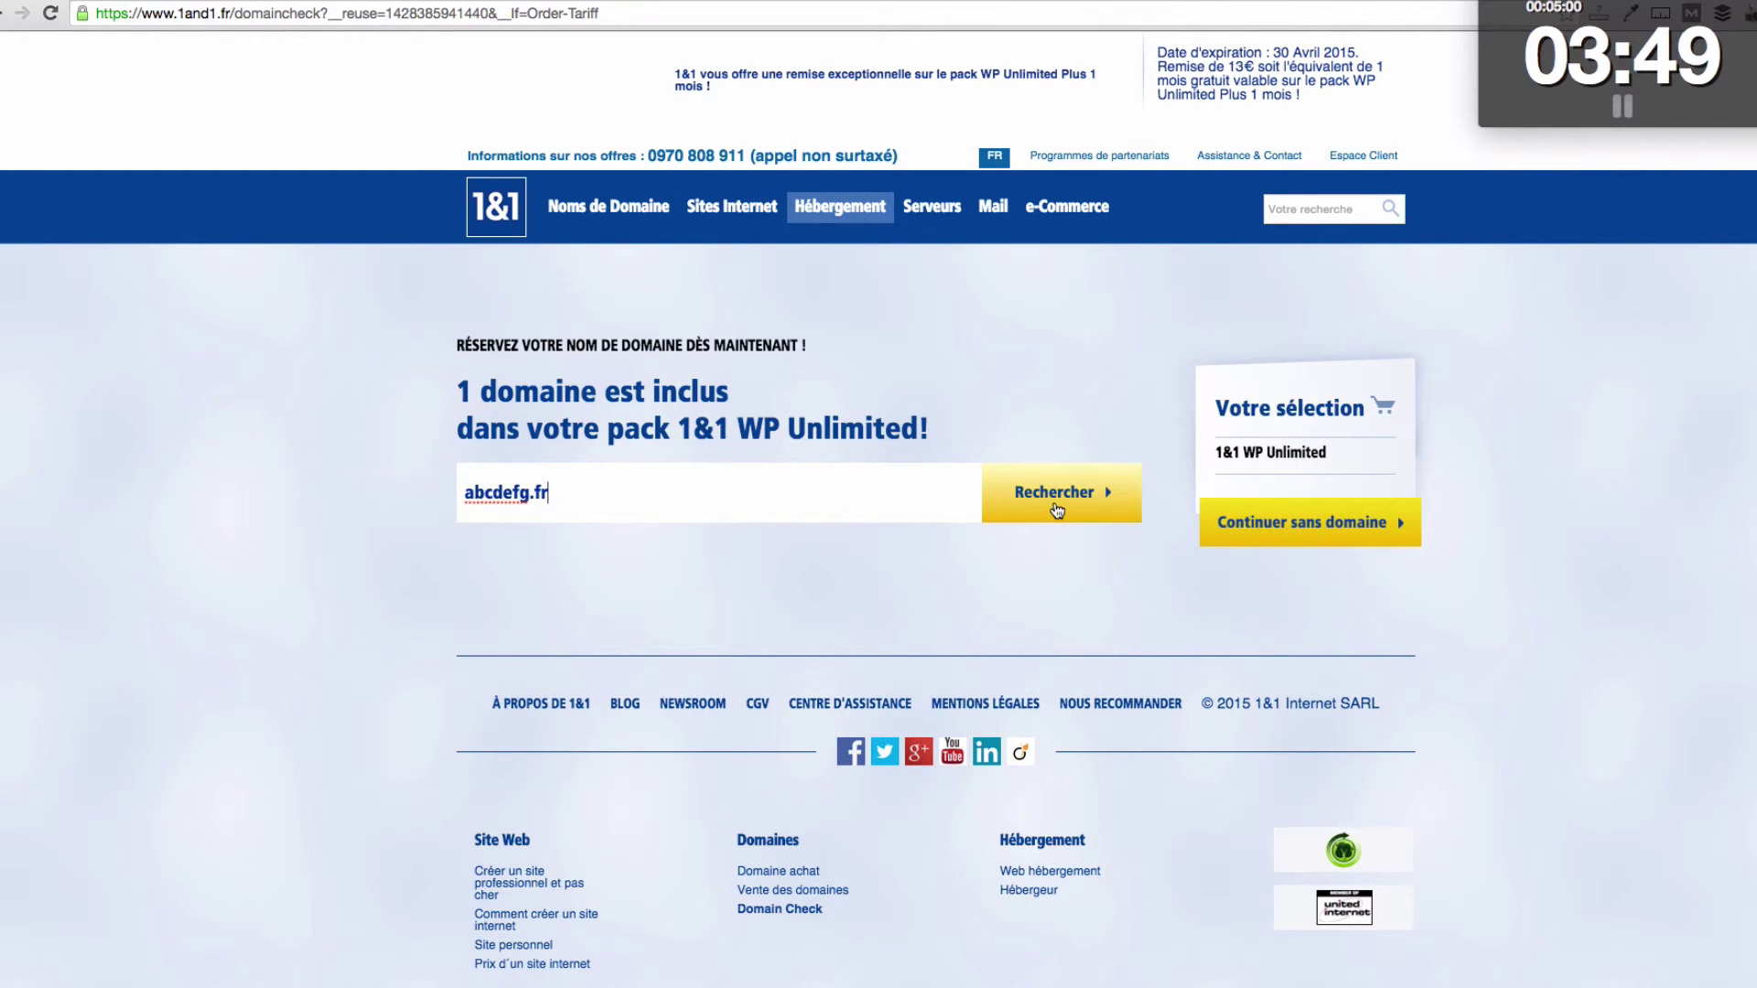
left_click(1057, 511)
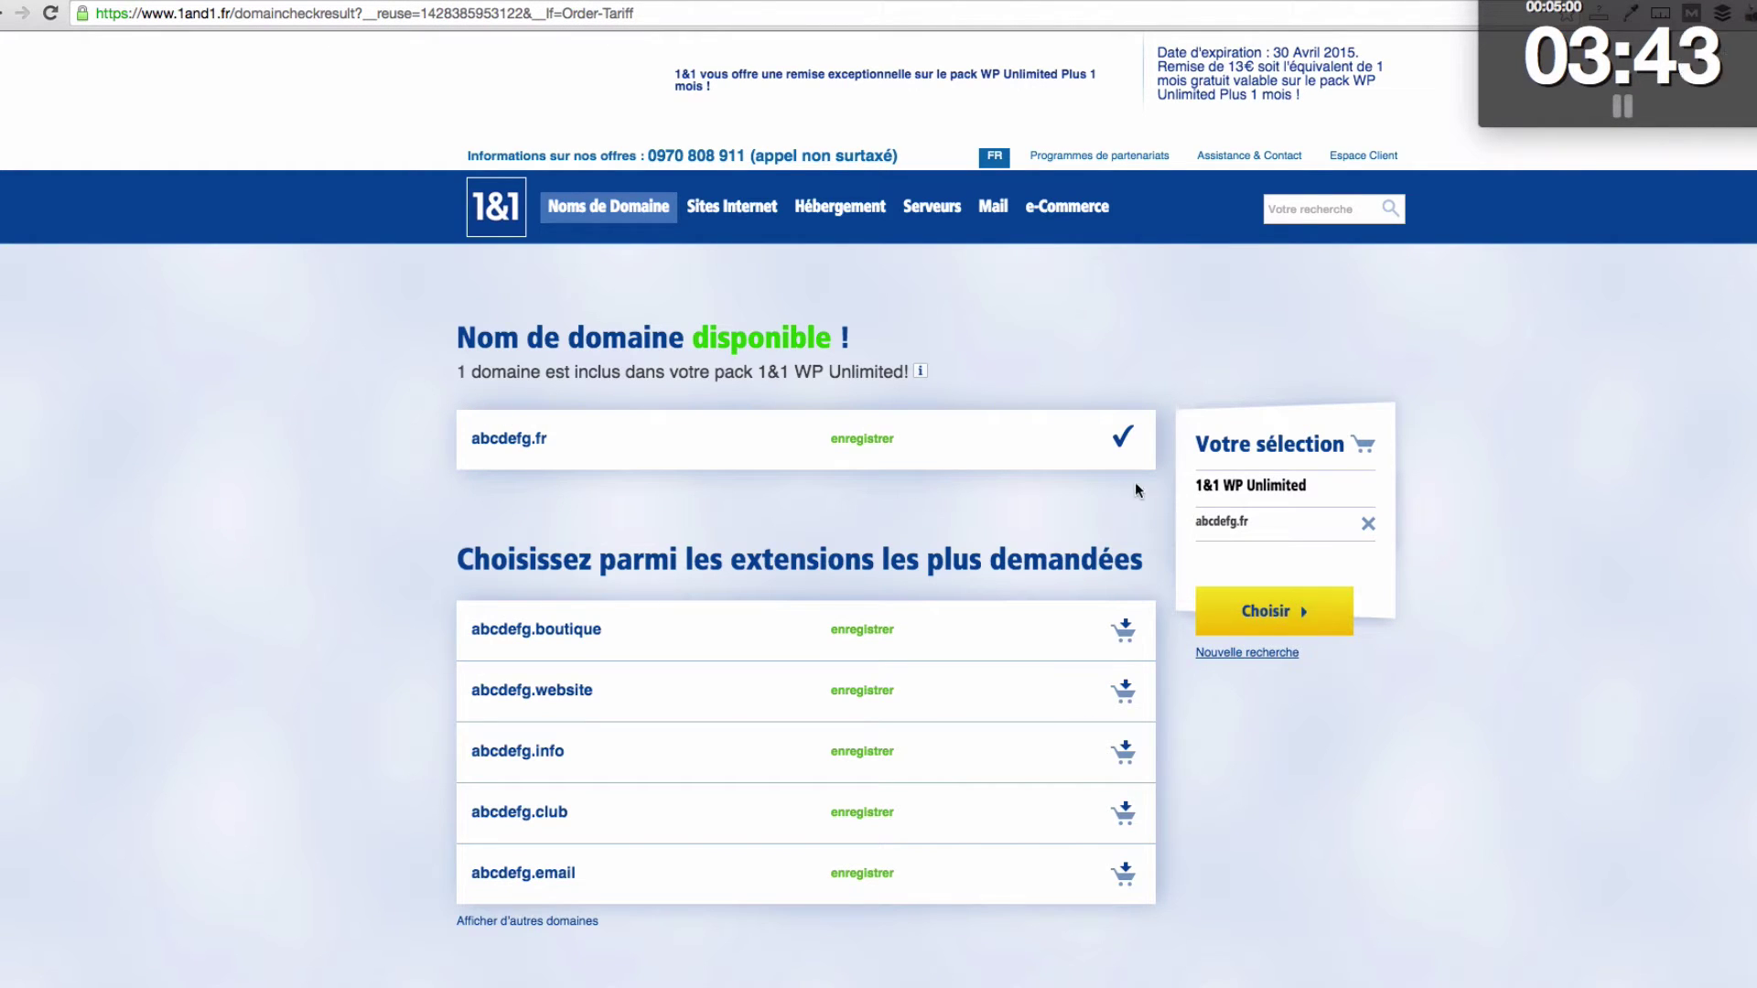
left_click(1273, 627)
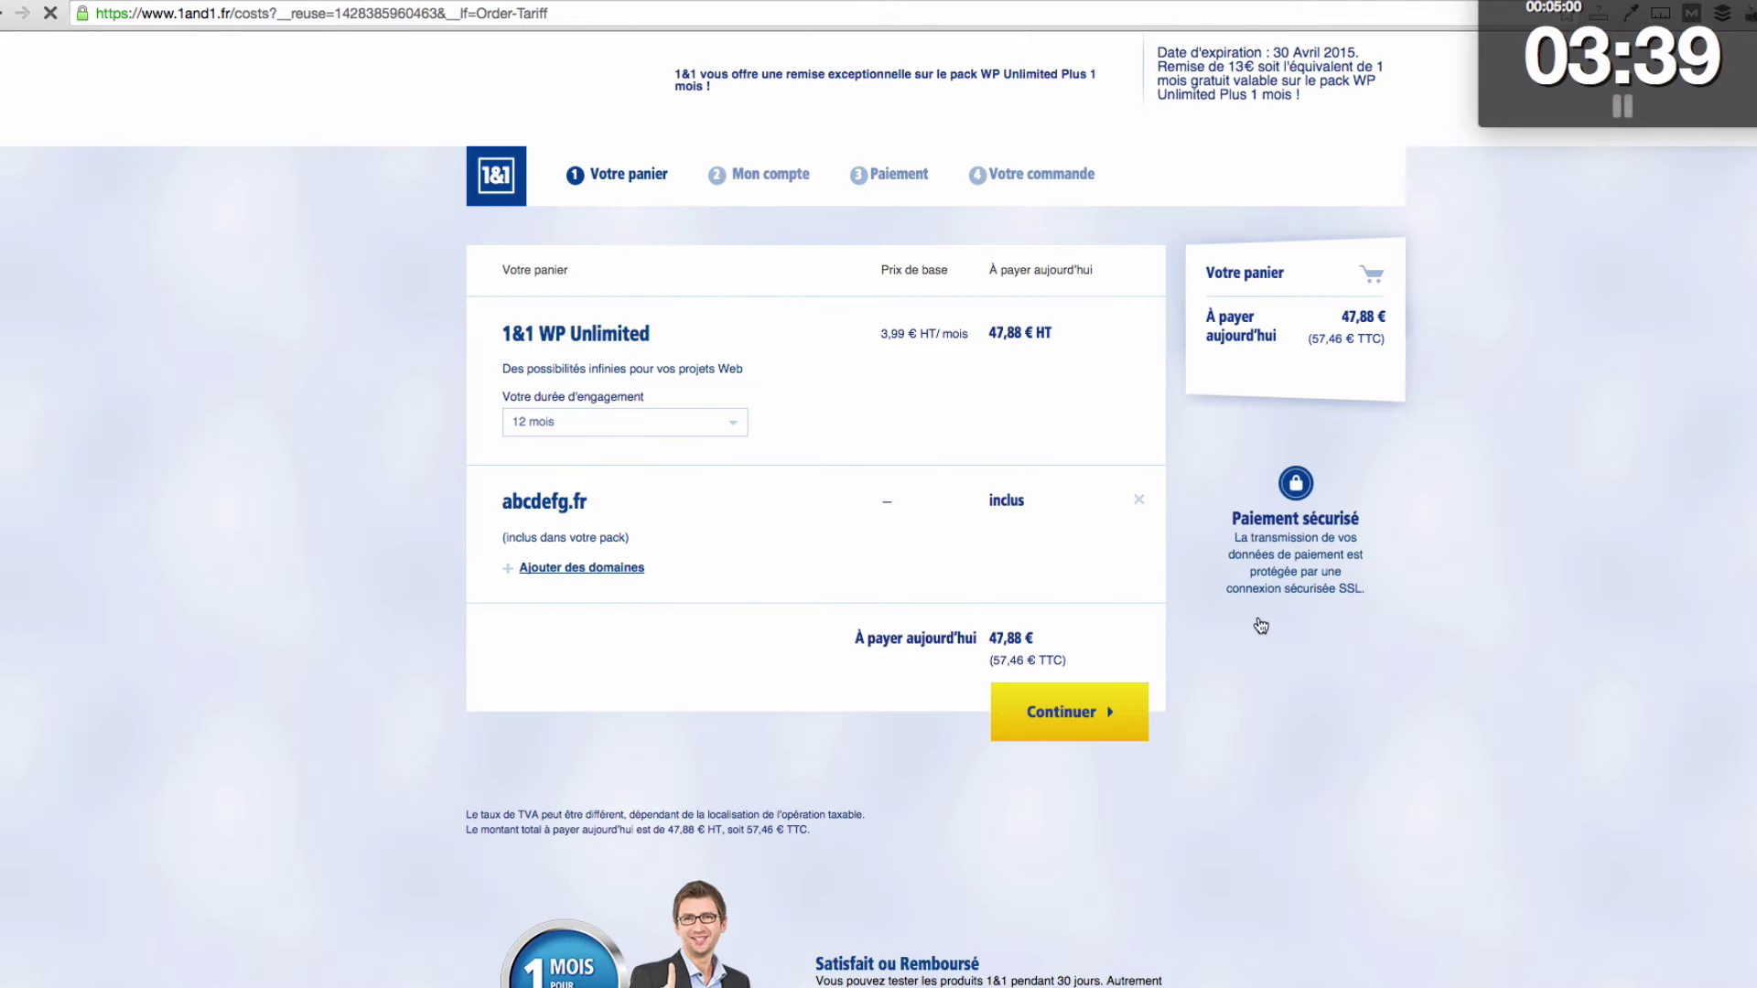
- Set the pack's commitment period to 1 month and continue the order to the account stage
left_click(624, 426)
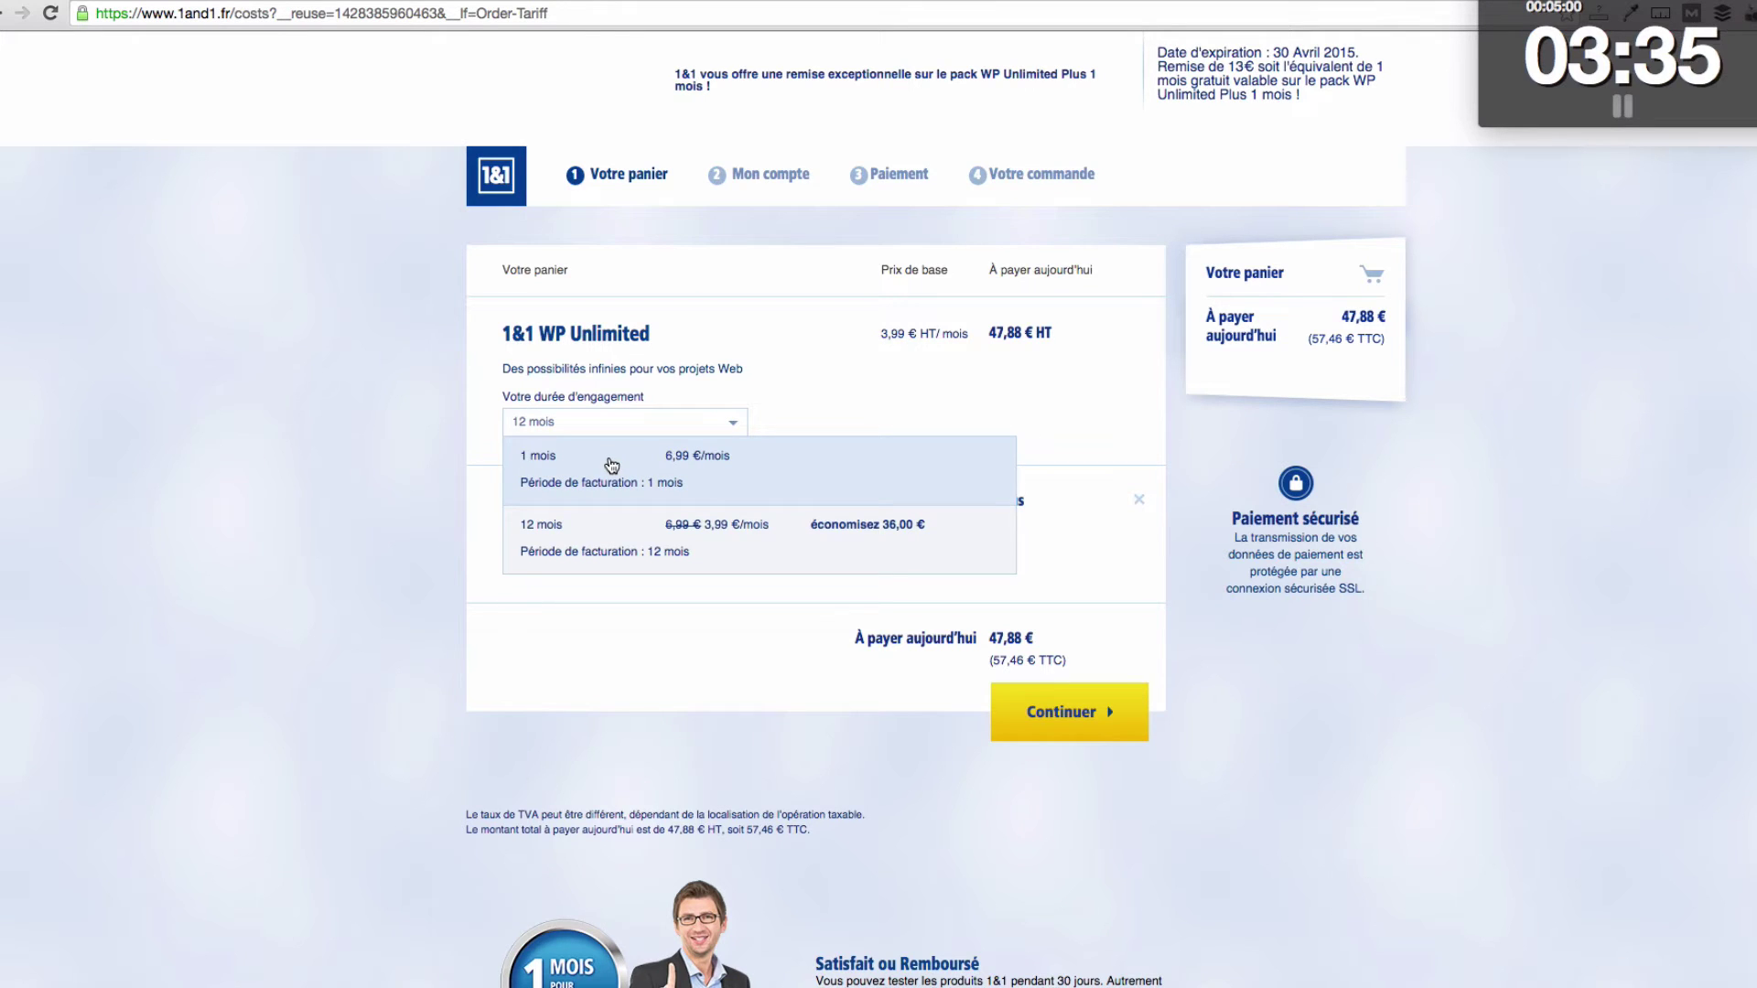
left_click(611, 465)
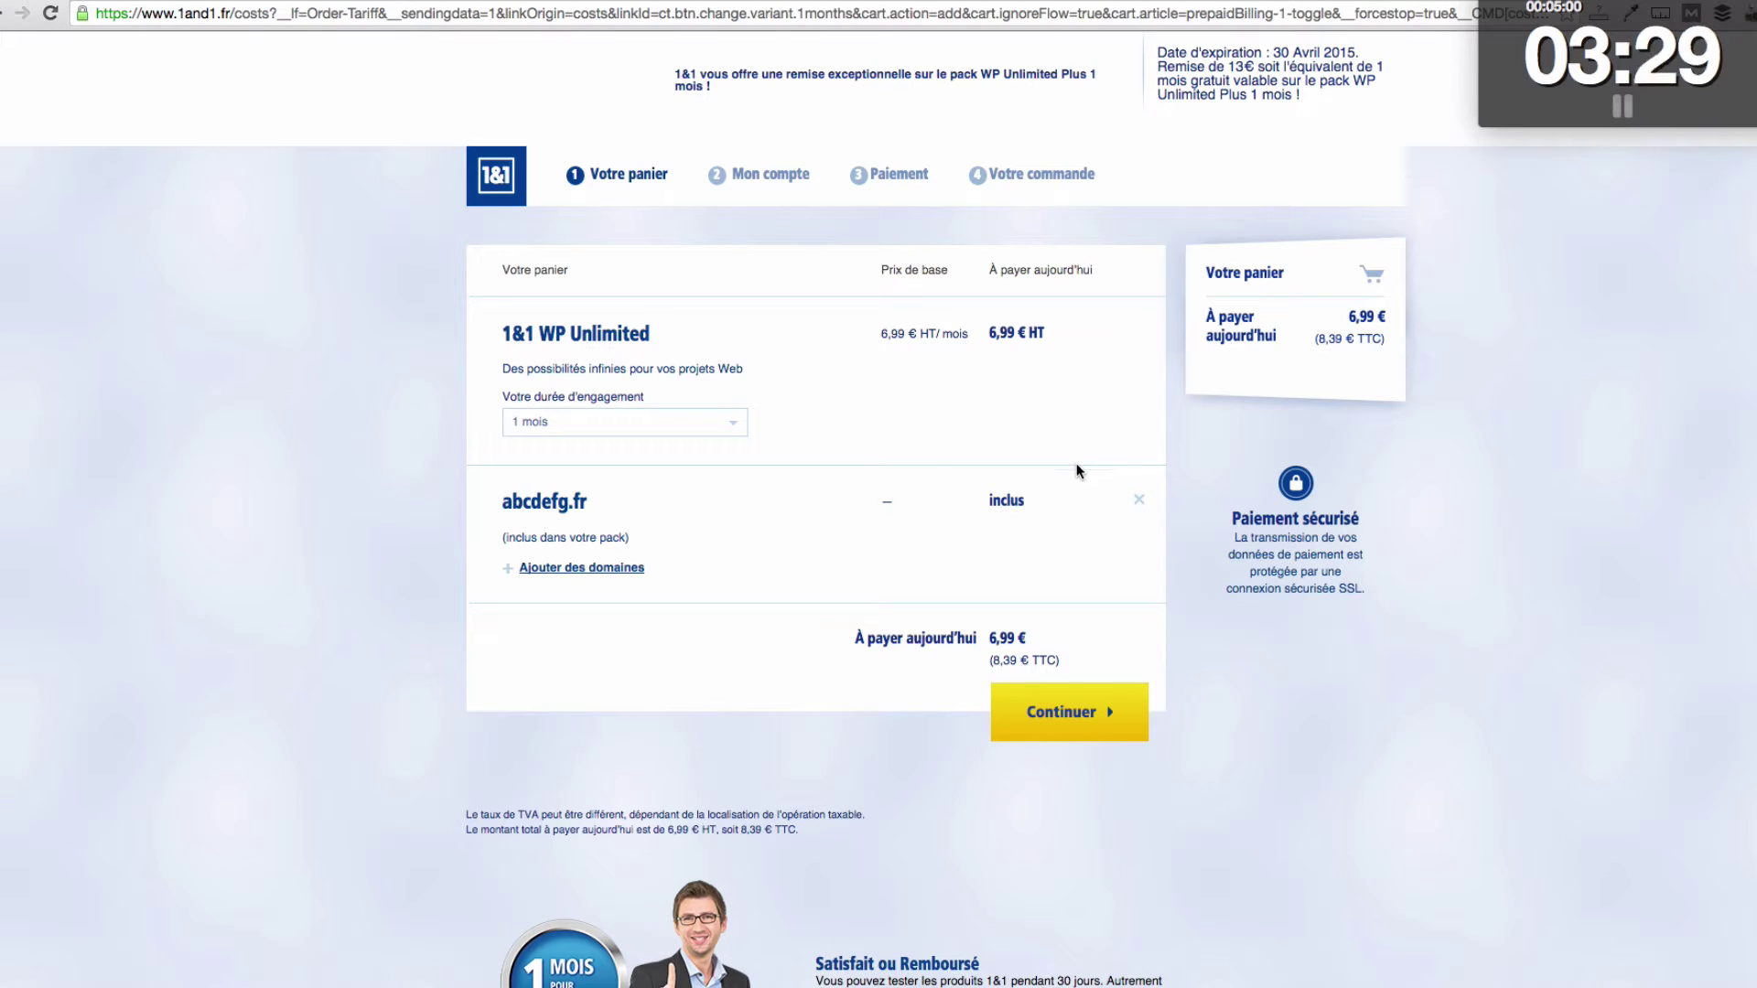
left_click(1059, 710)
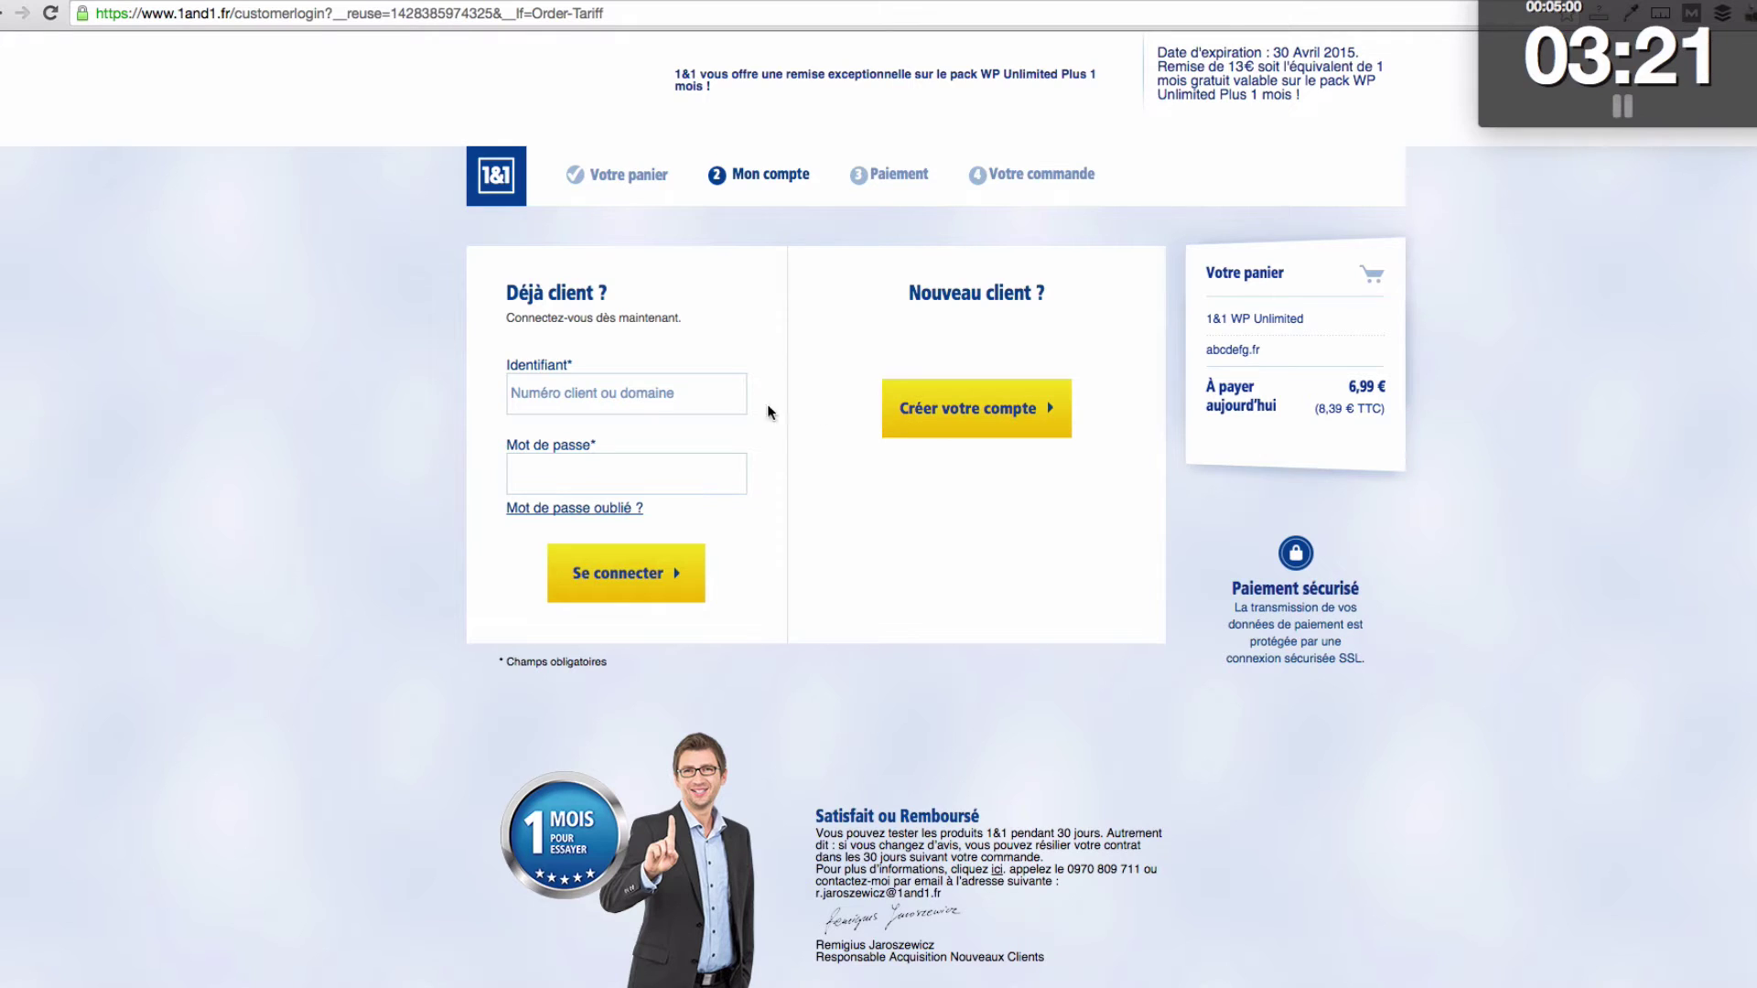
- Sign in as an existing customer with the account identifier and the account password
left_click(698, 399)
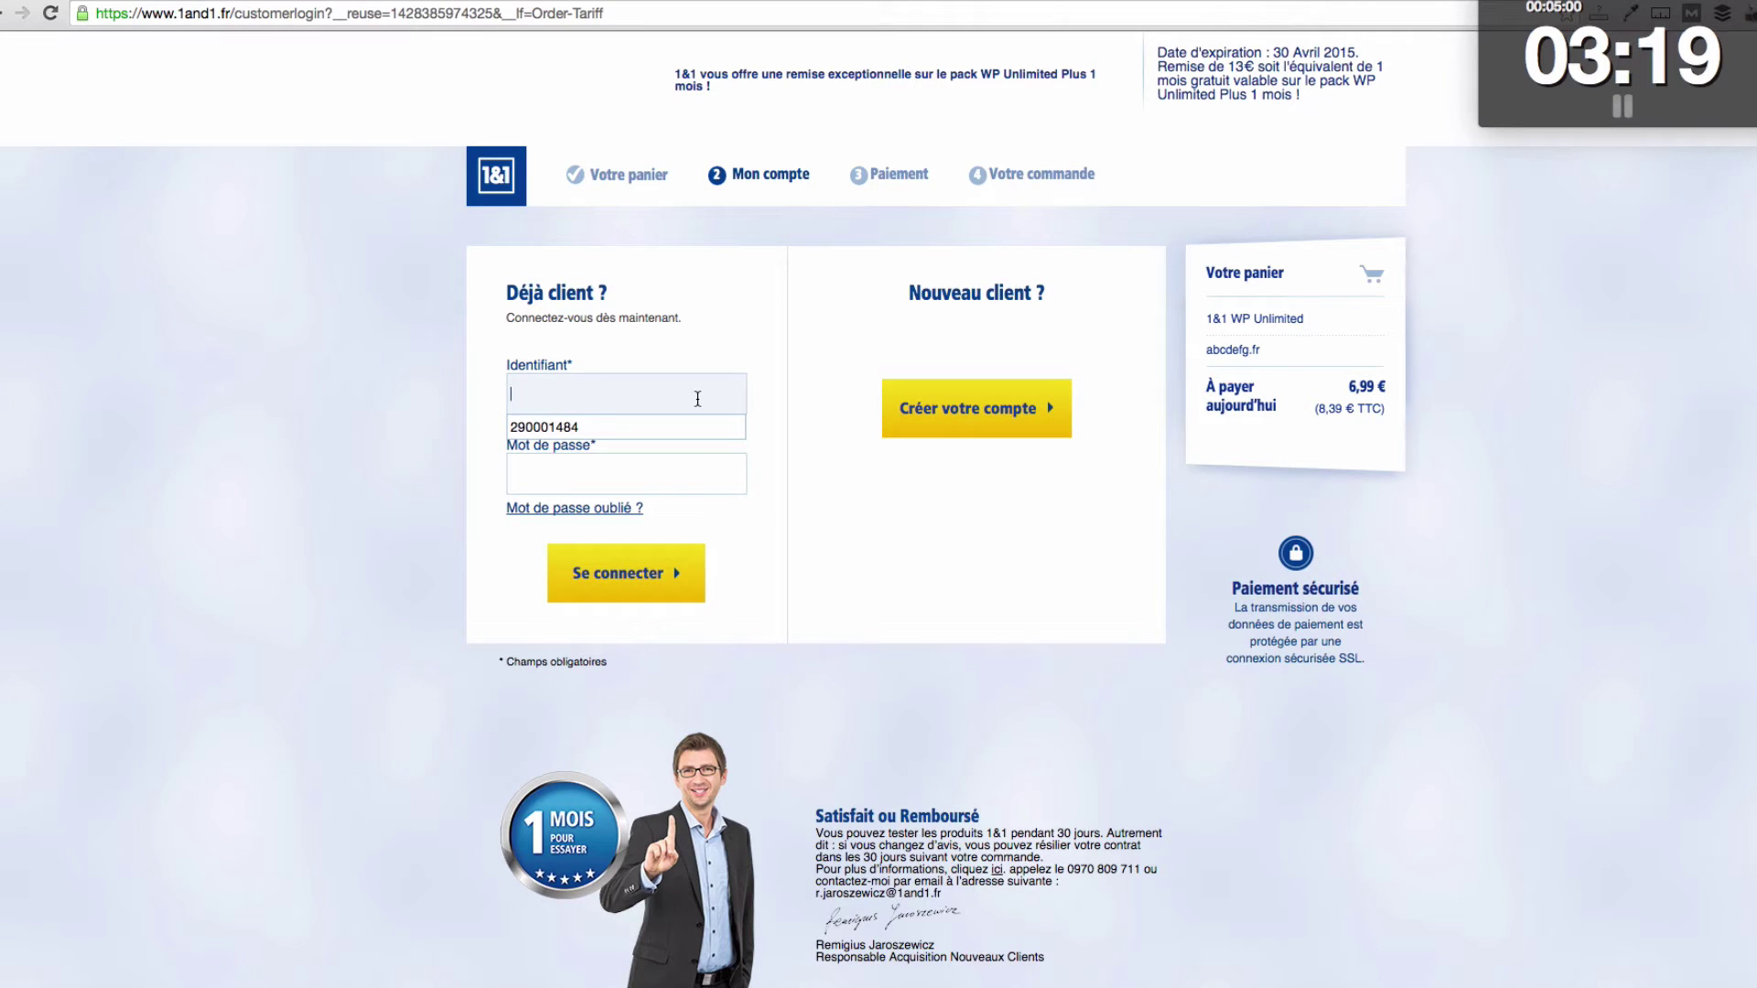
type("espri")
key("Down")
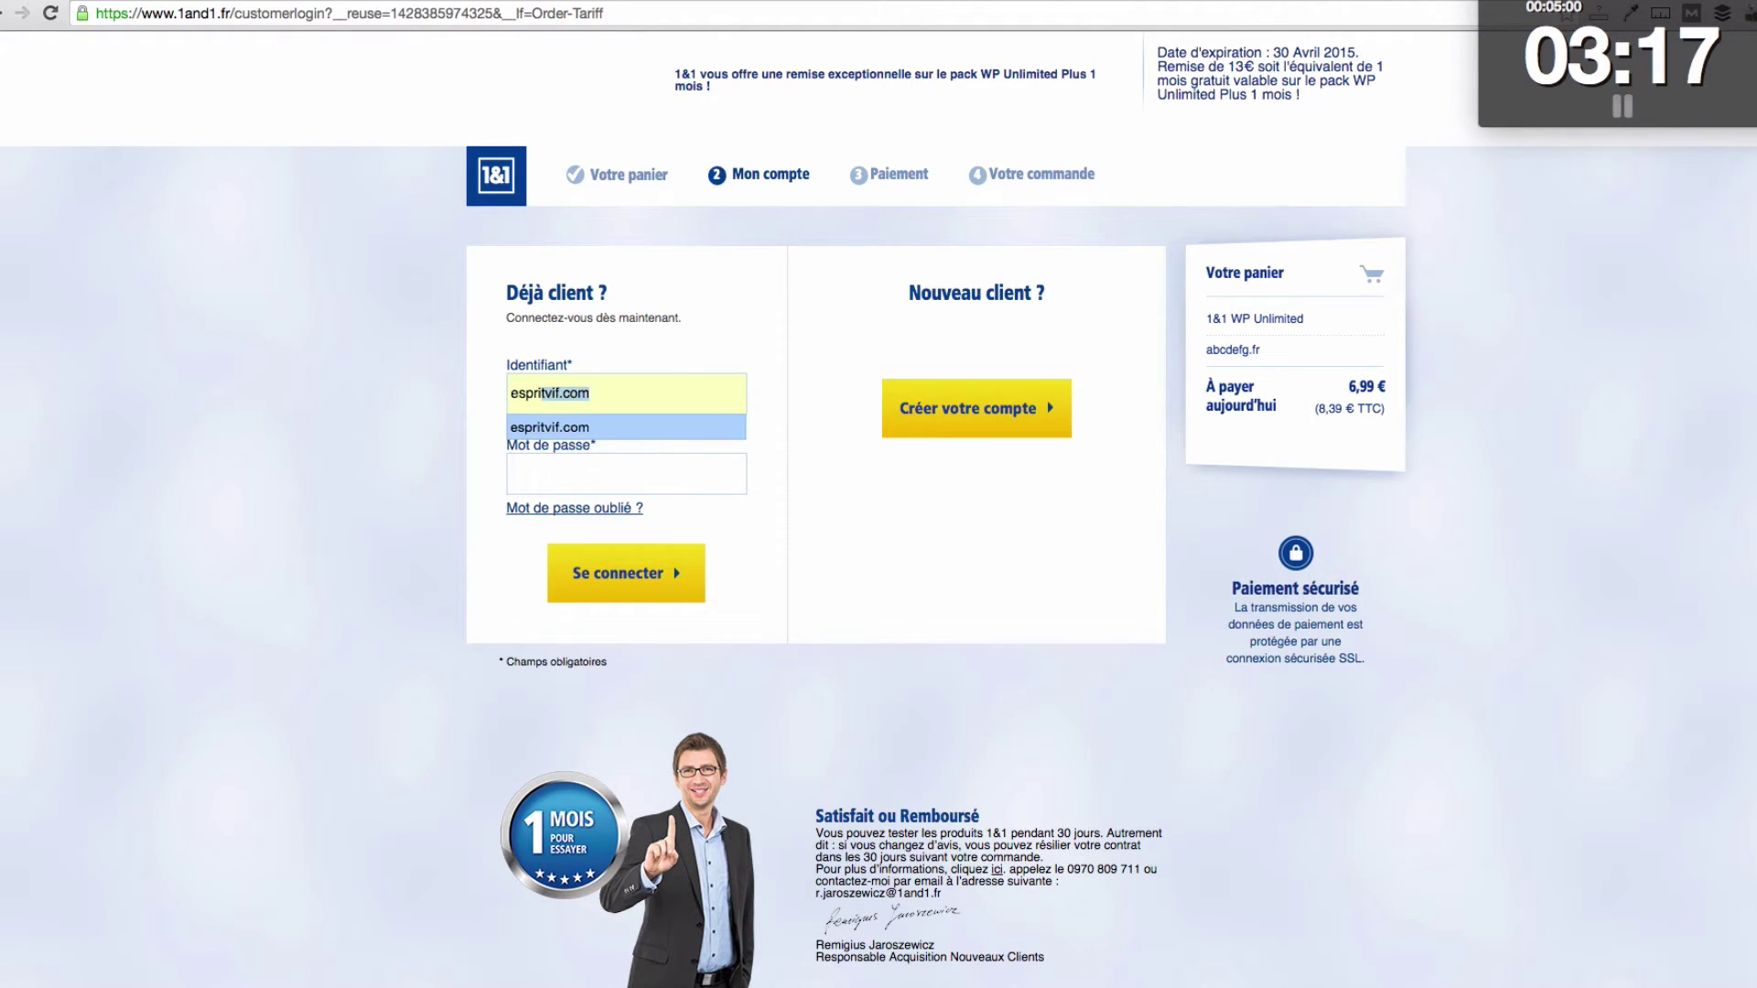
key("Tab")
type("*")
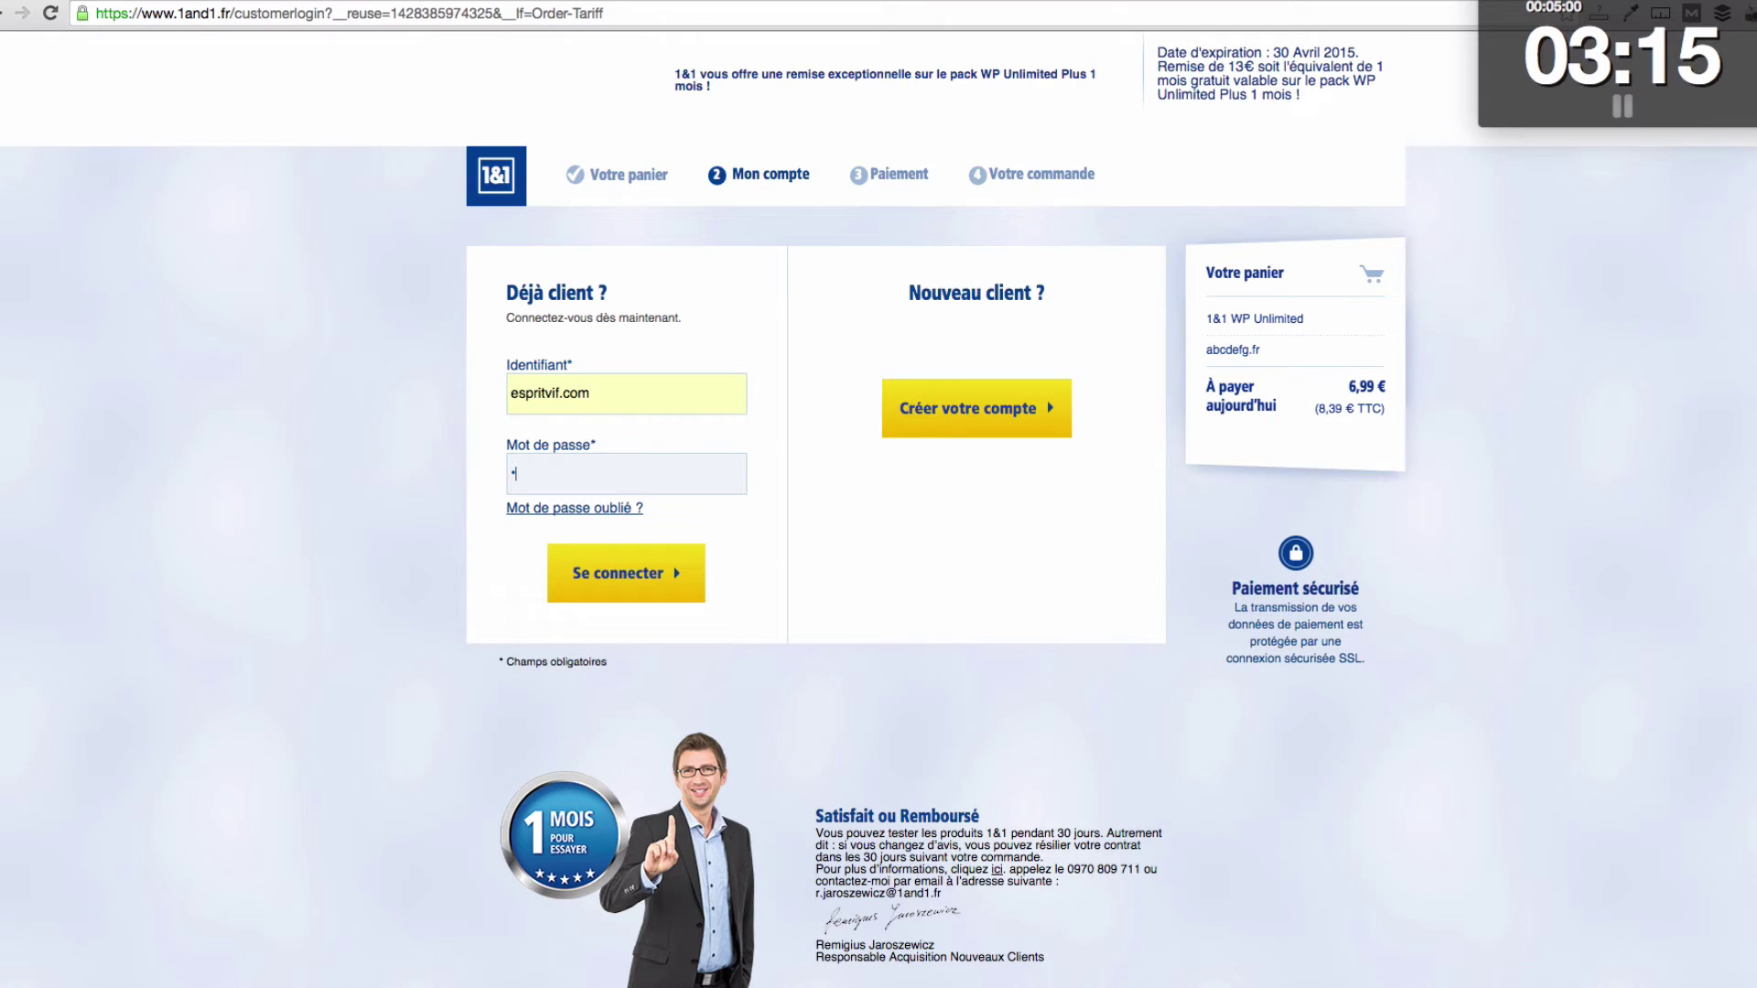
type("*******")
left_click(951, 490)
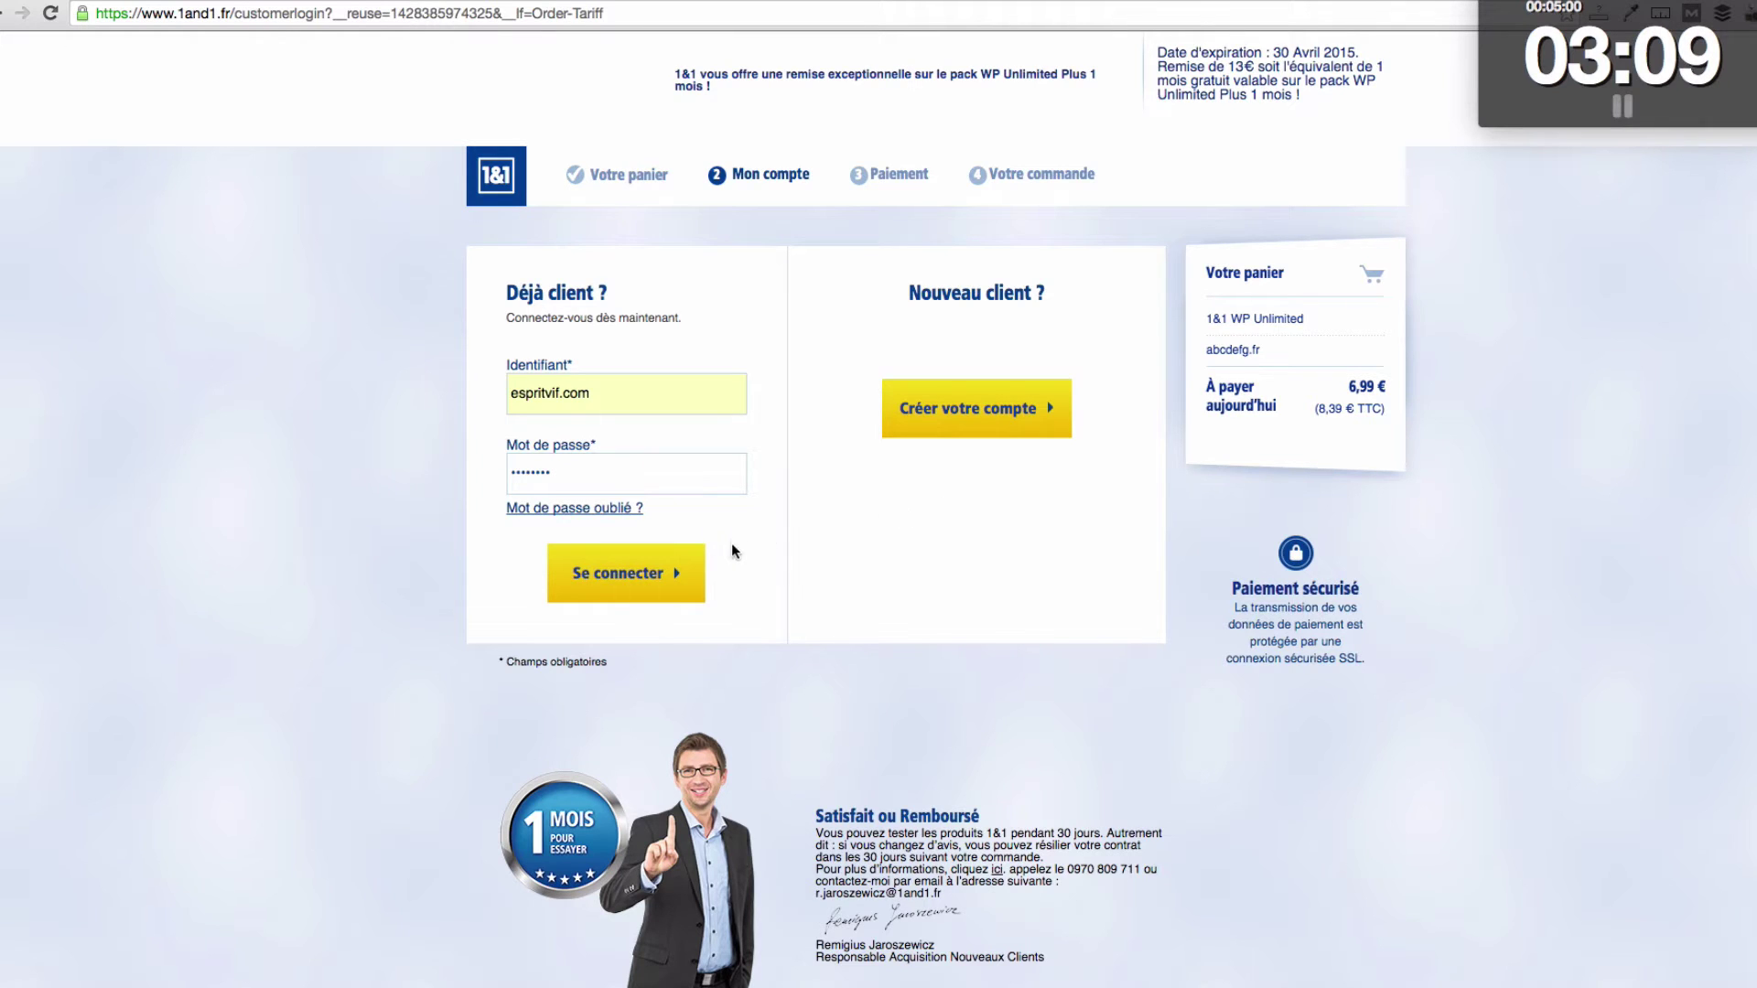
left_click(683, 575)
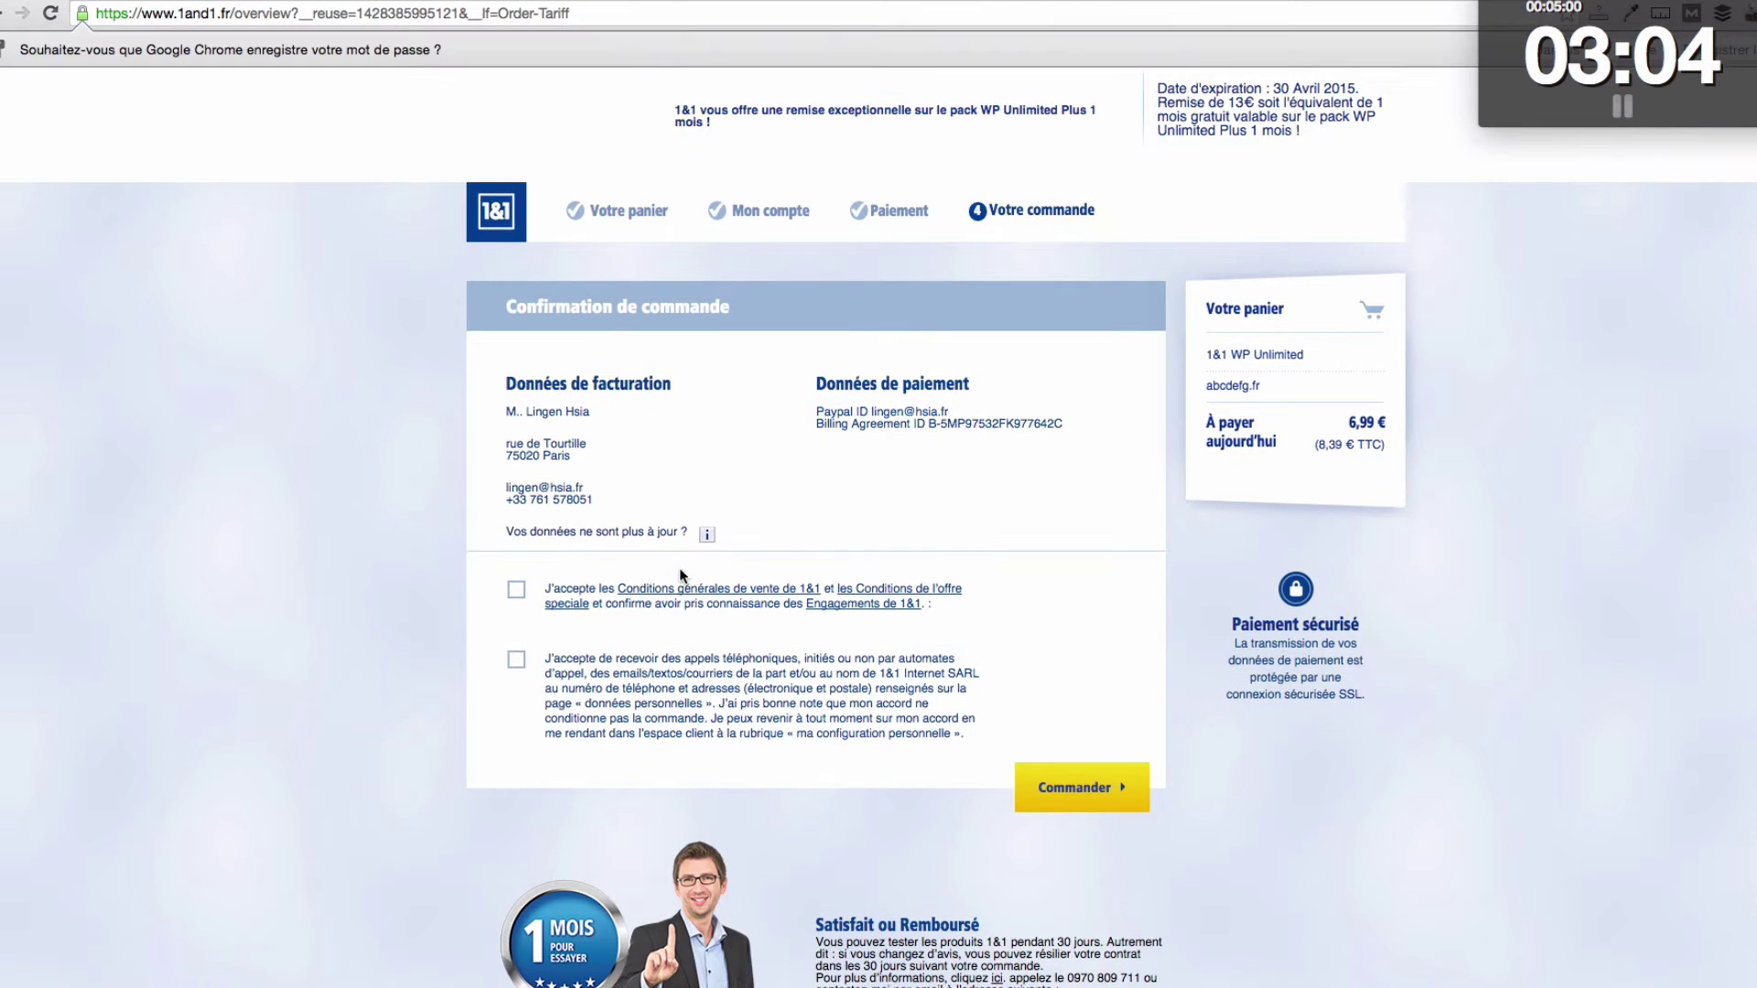
- Accept the general terms of sale, leave the marketing contact consent unchecked, and place the order
left_click(518, 590)
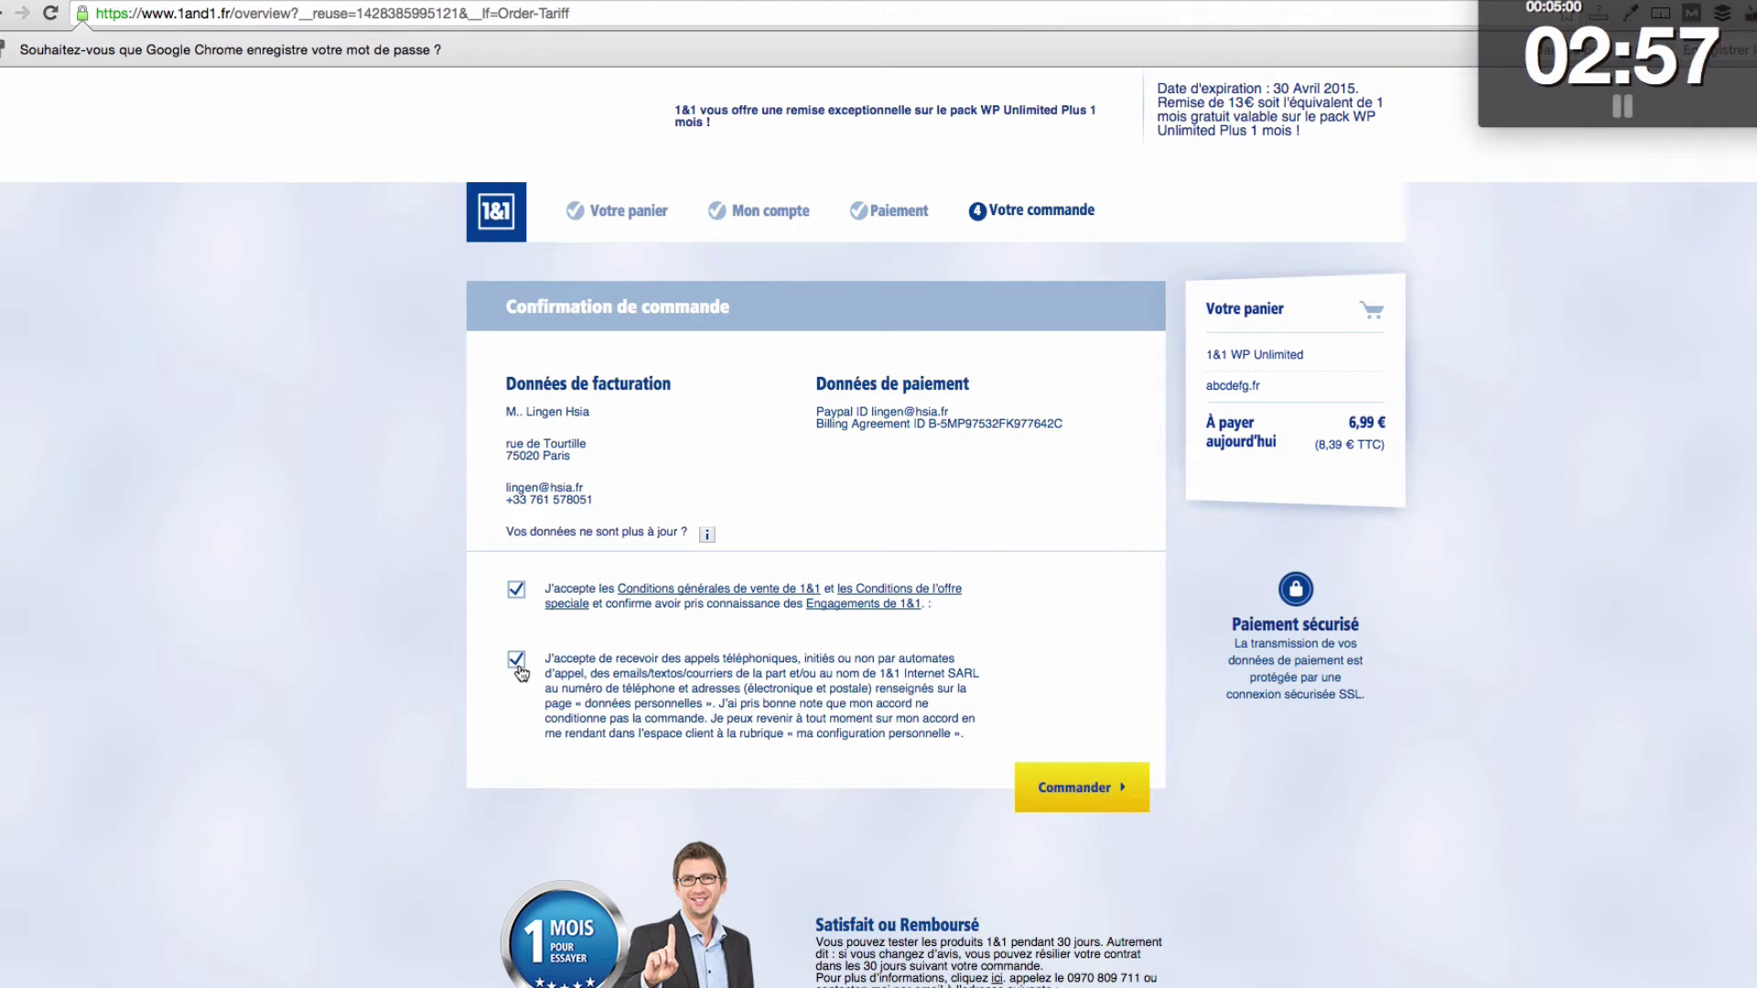
left_click(518, 668)
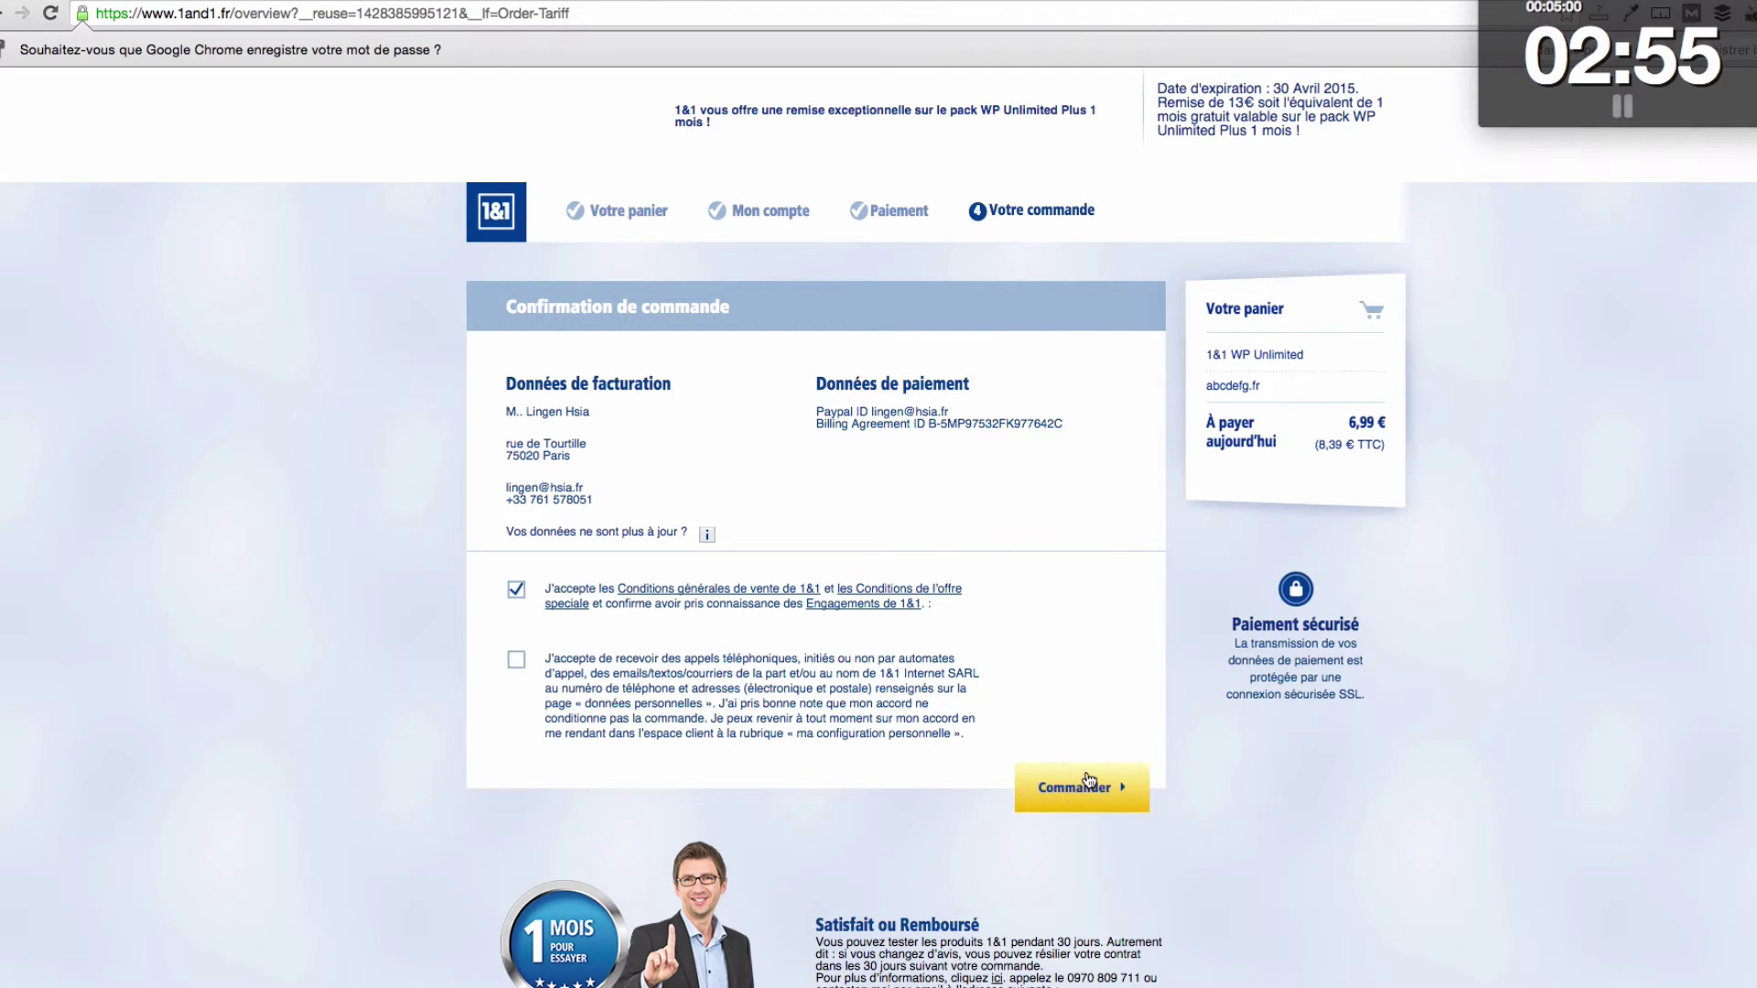
left_click(1087, 786)
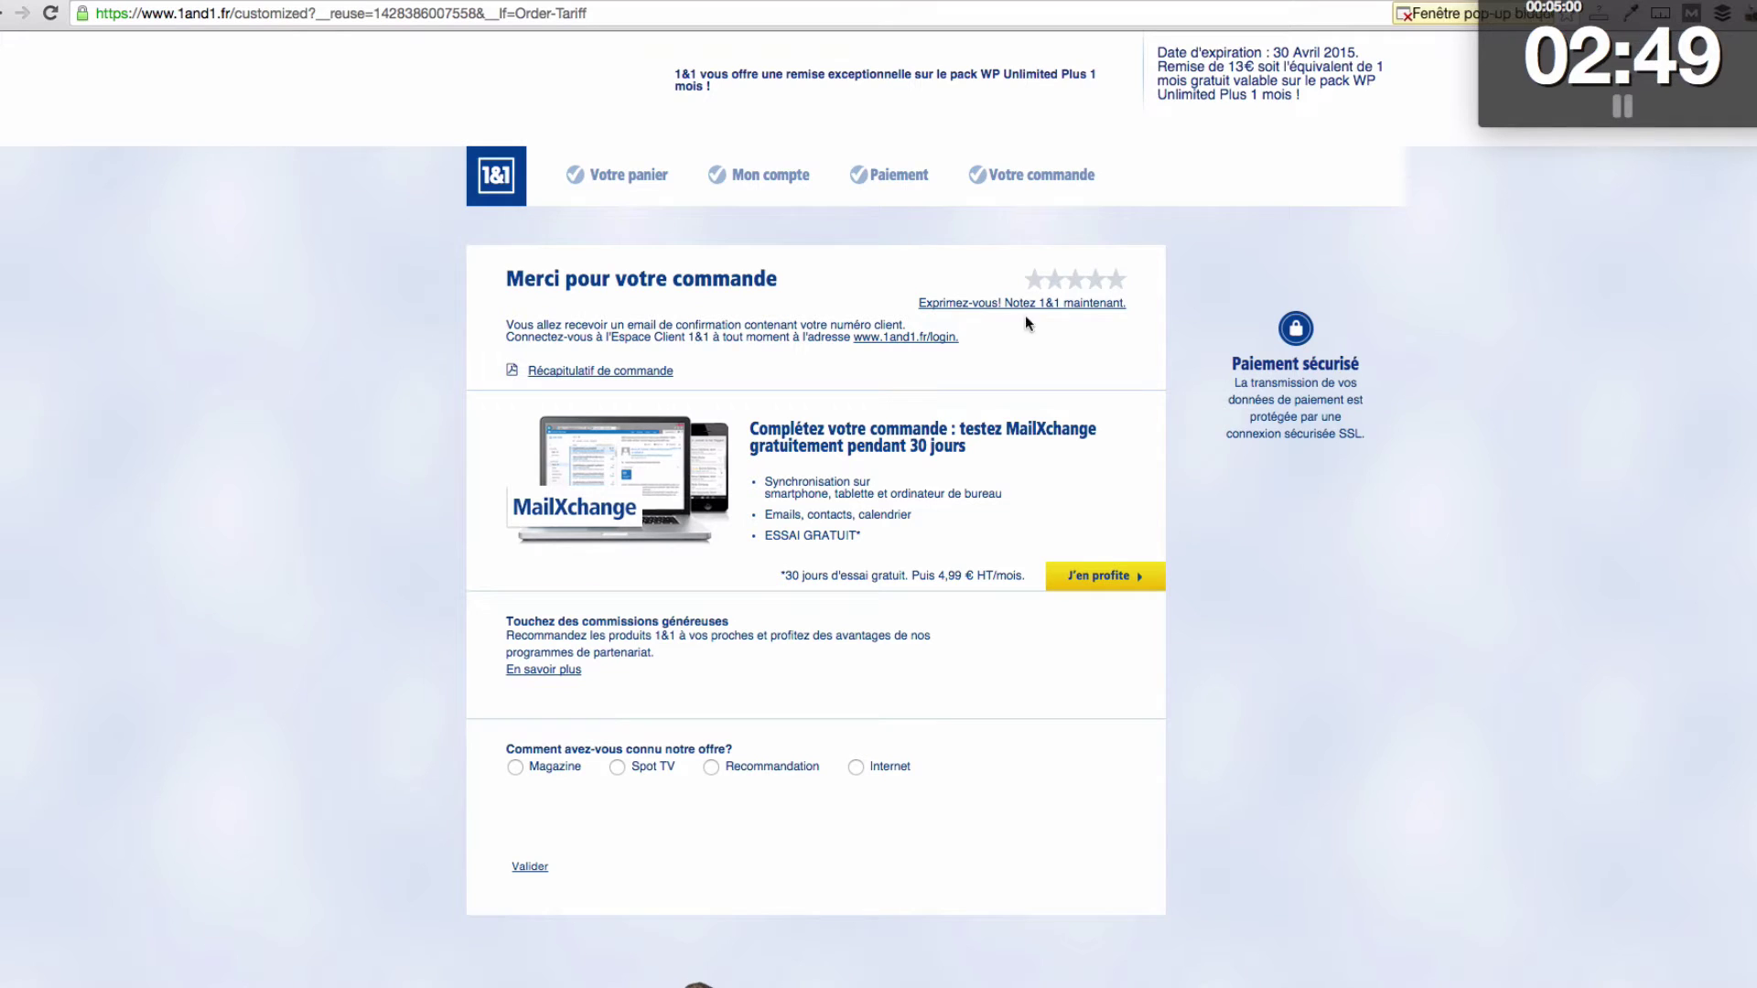
- Answer the survey on how the offer was found with Internet and "Je ne m'en souviens pas.", and submit it
left_click(529, 871)
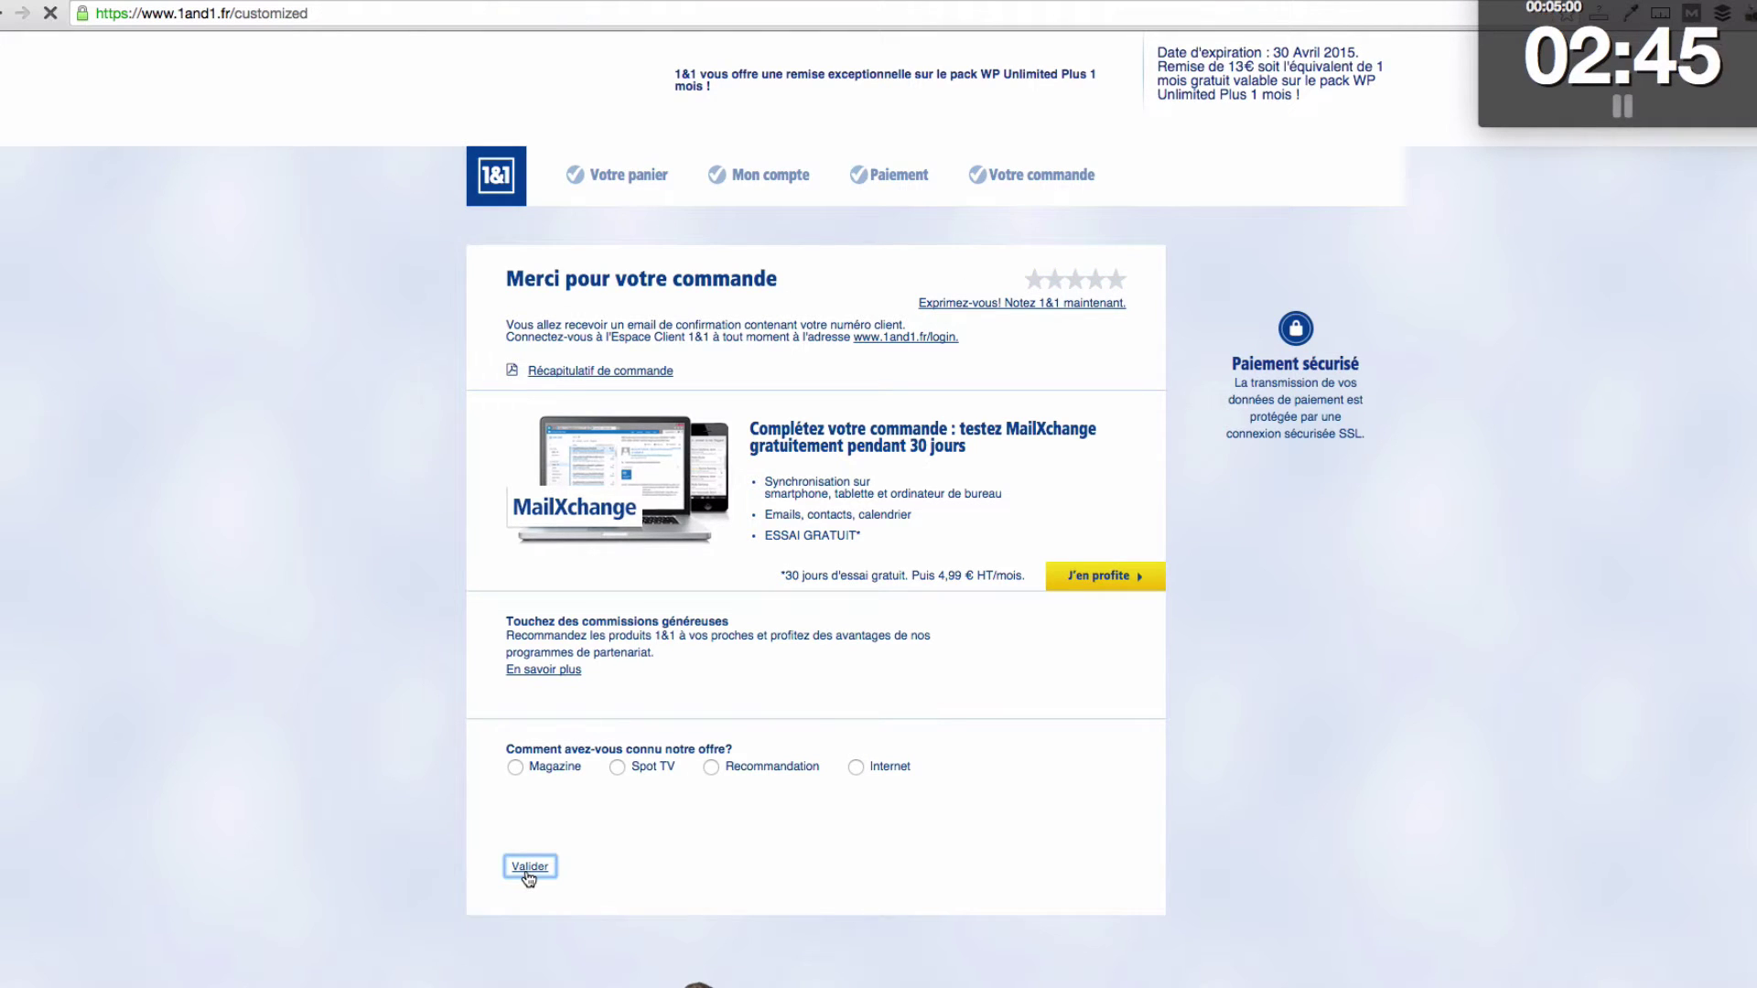
left_click(855, 778)
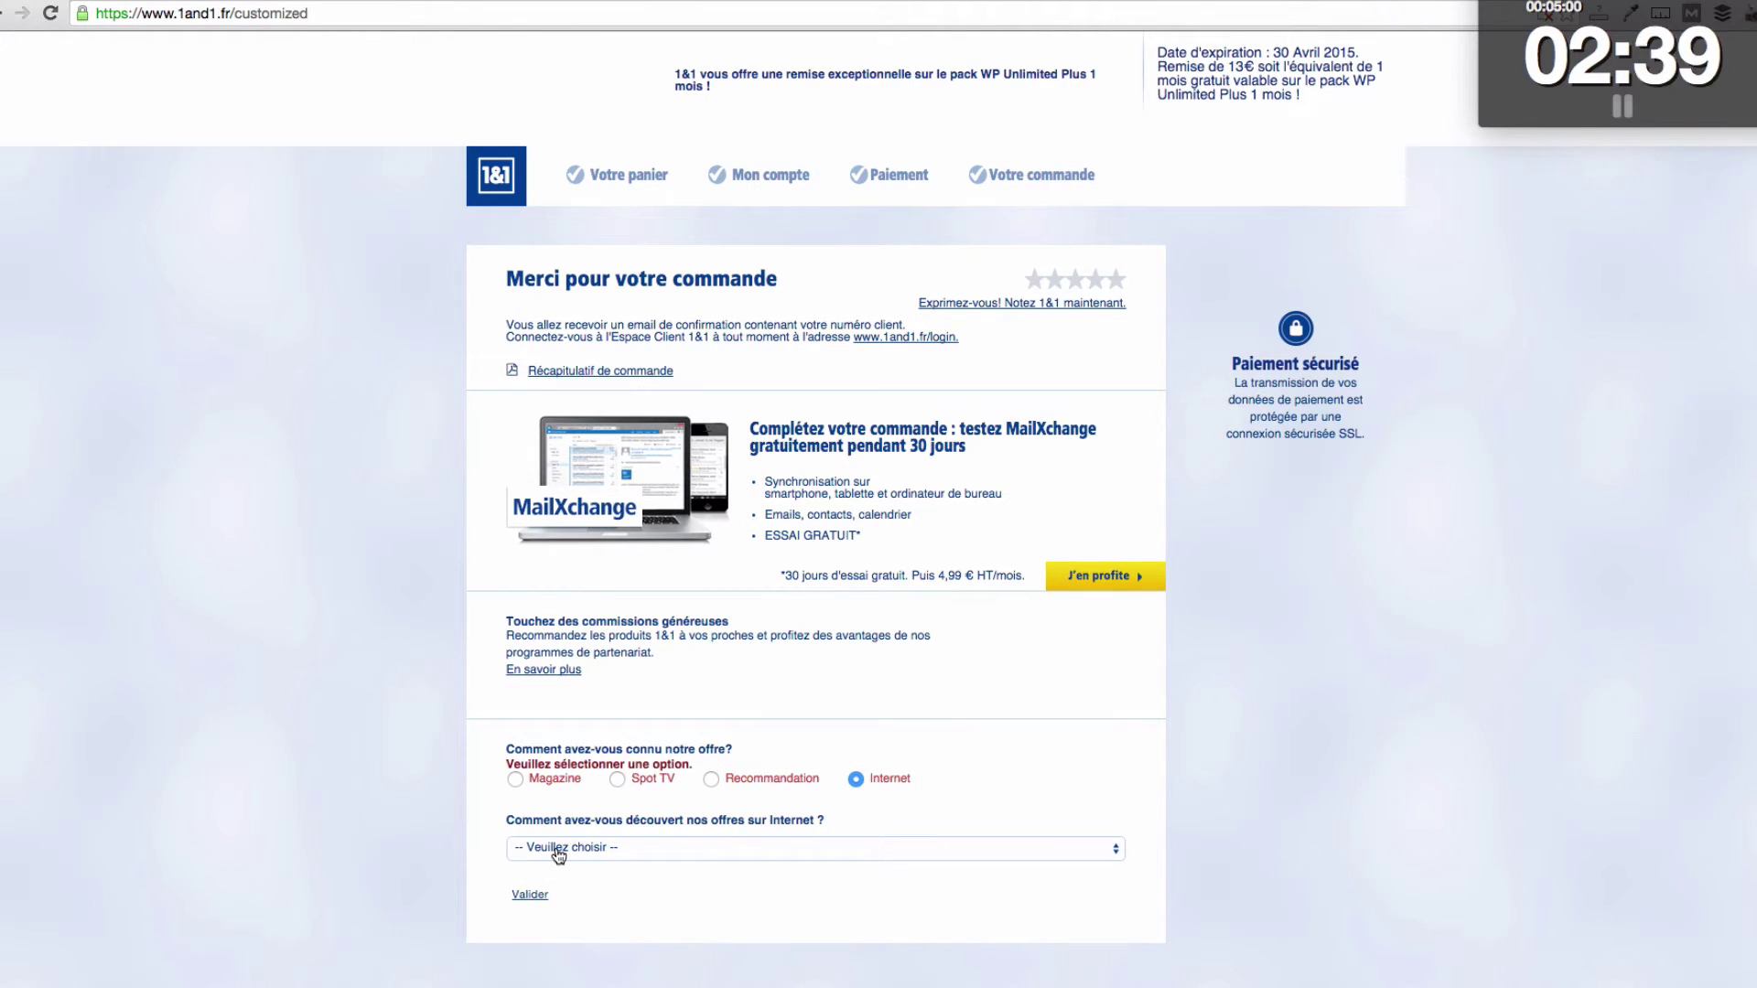
scroll(556, 847, "down", 1)
left_click(565, 811)
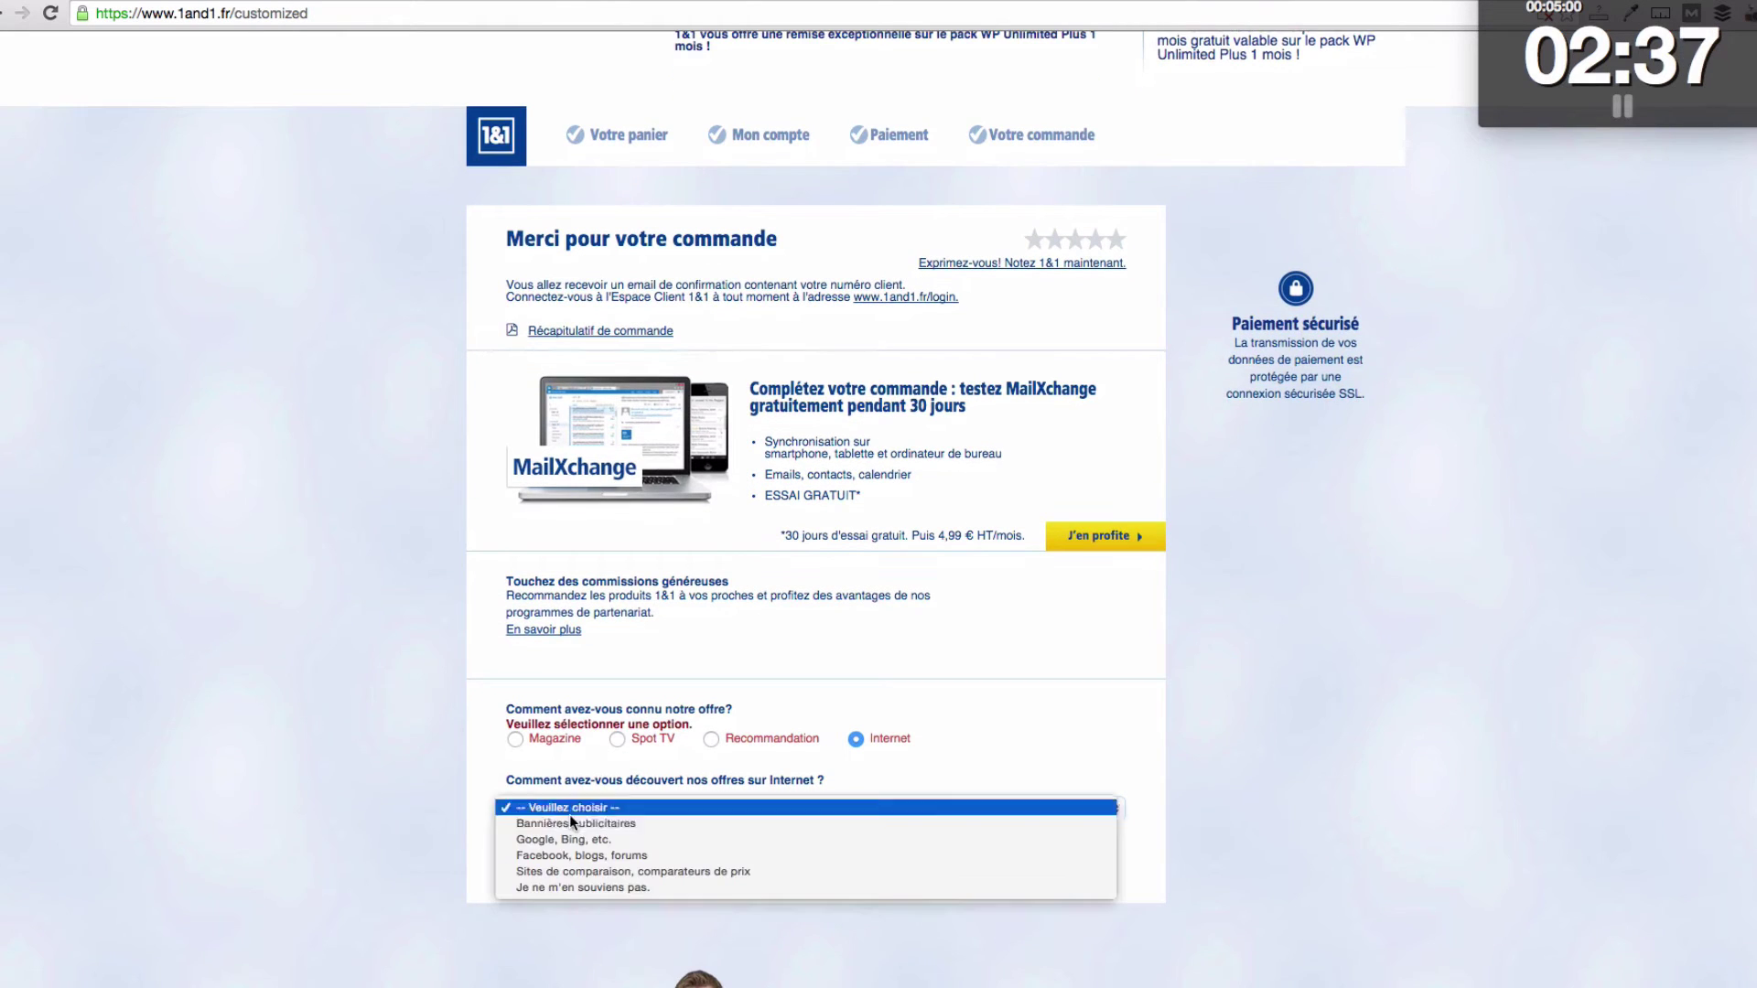
left_click(560, 889)
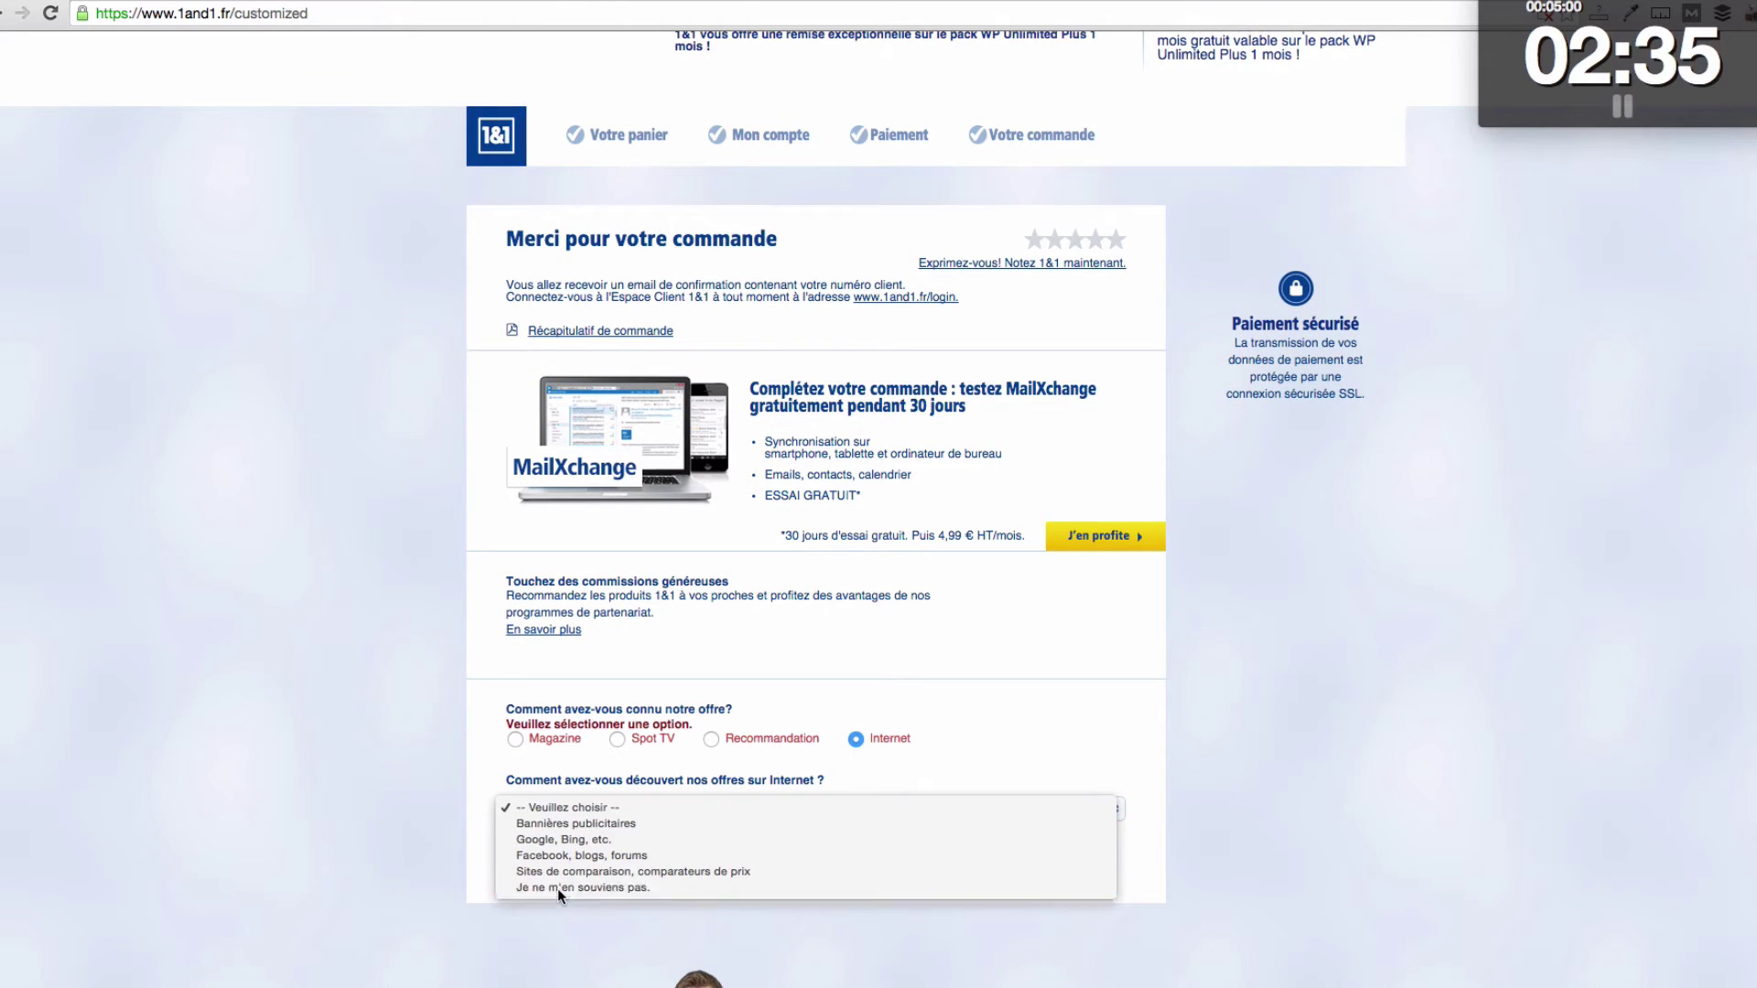
scroll(440, 815, "up", 1)
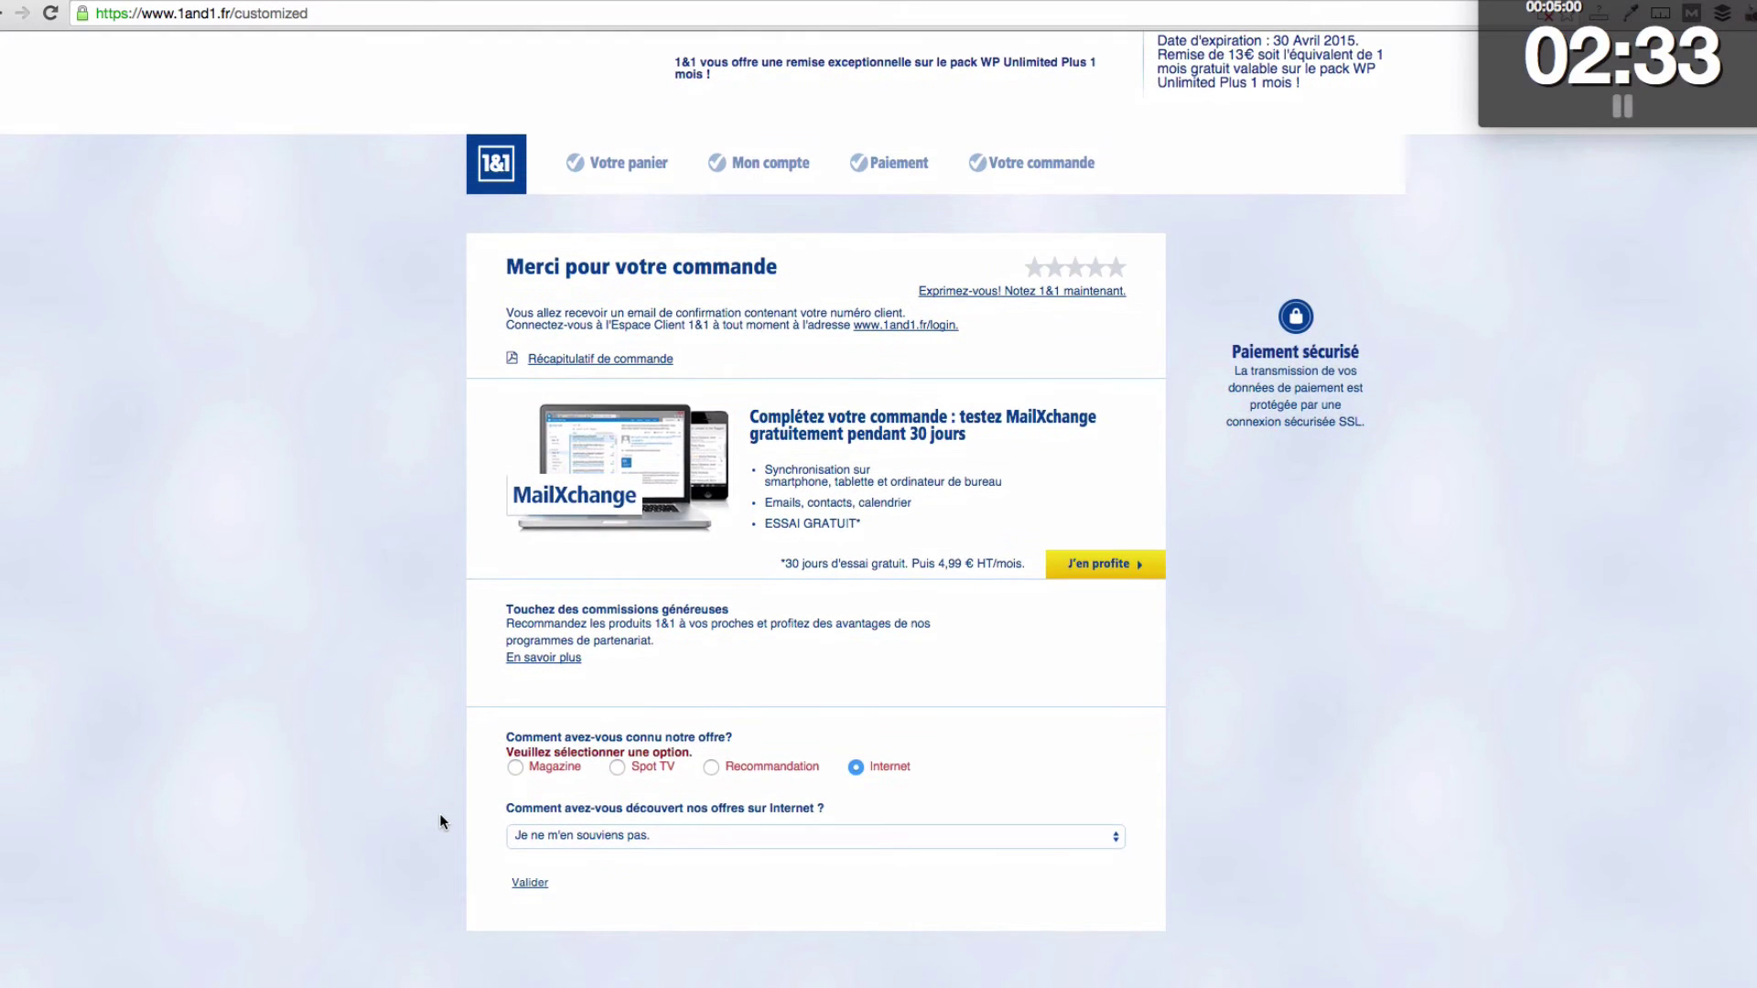
left_click(567, 849)
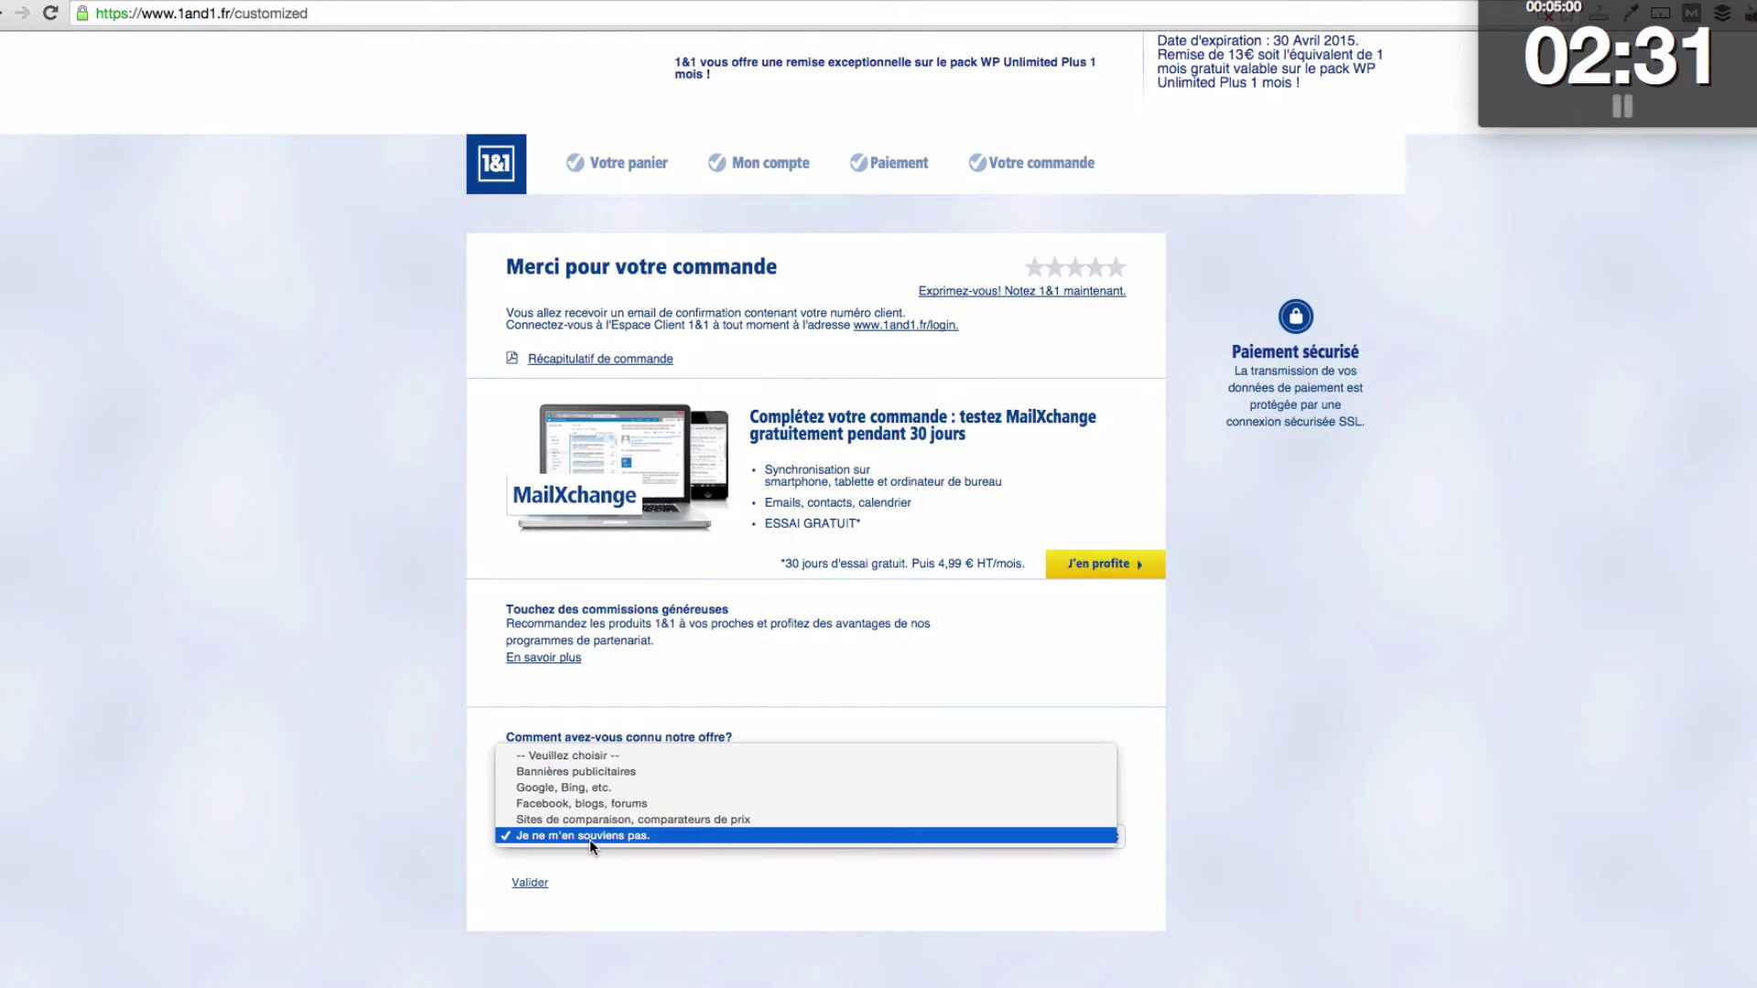
left_click(590, 836)
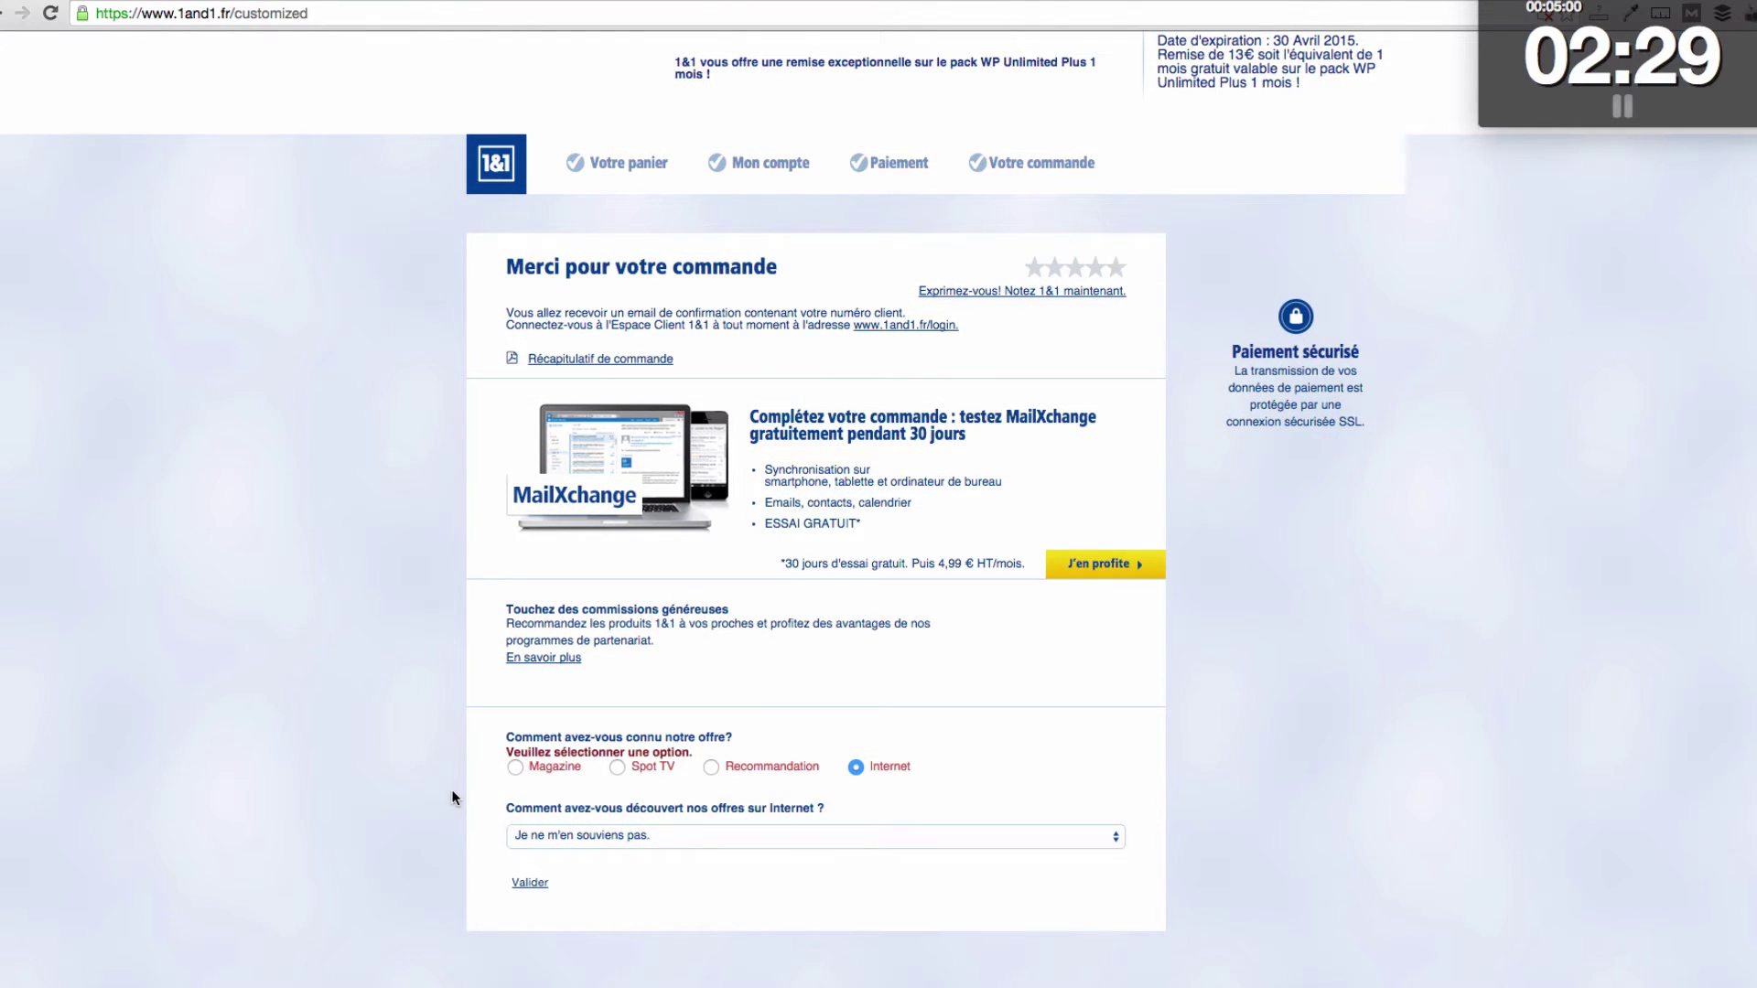
scroll(453, 798, "down", 2)
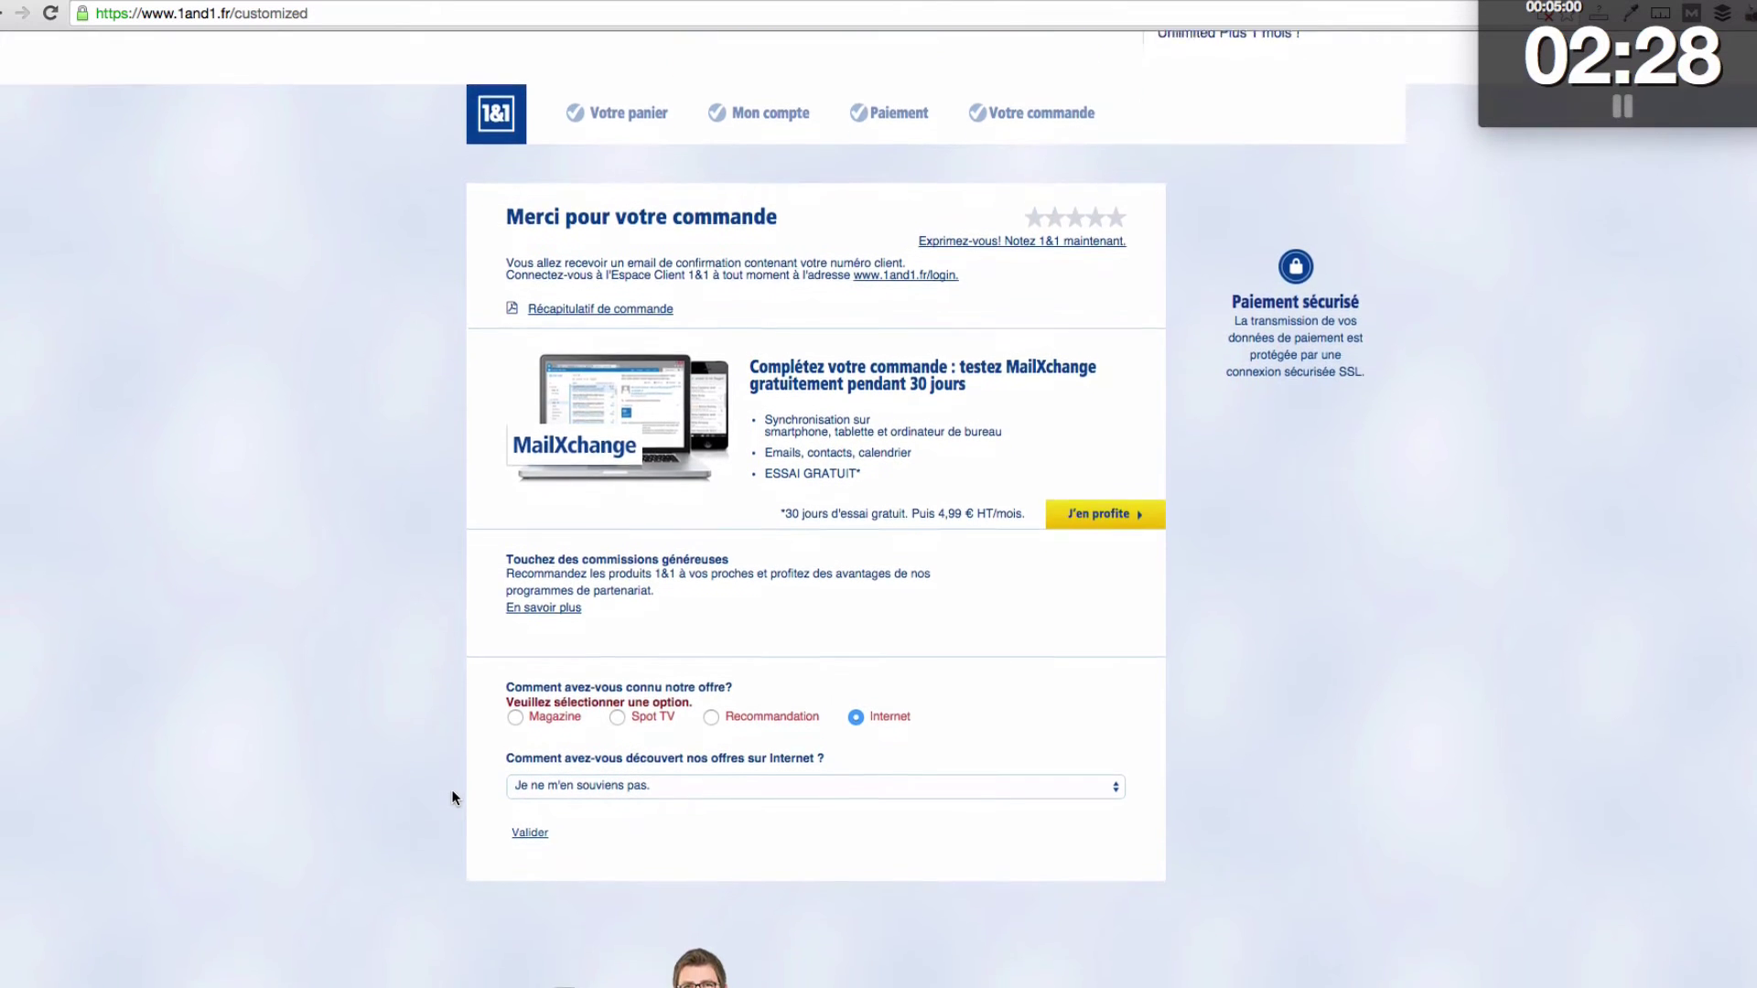
scroll(454, 798, "down", 1)
left_click(538, 795)
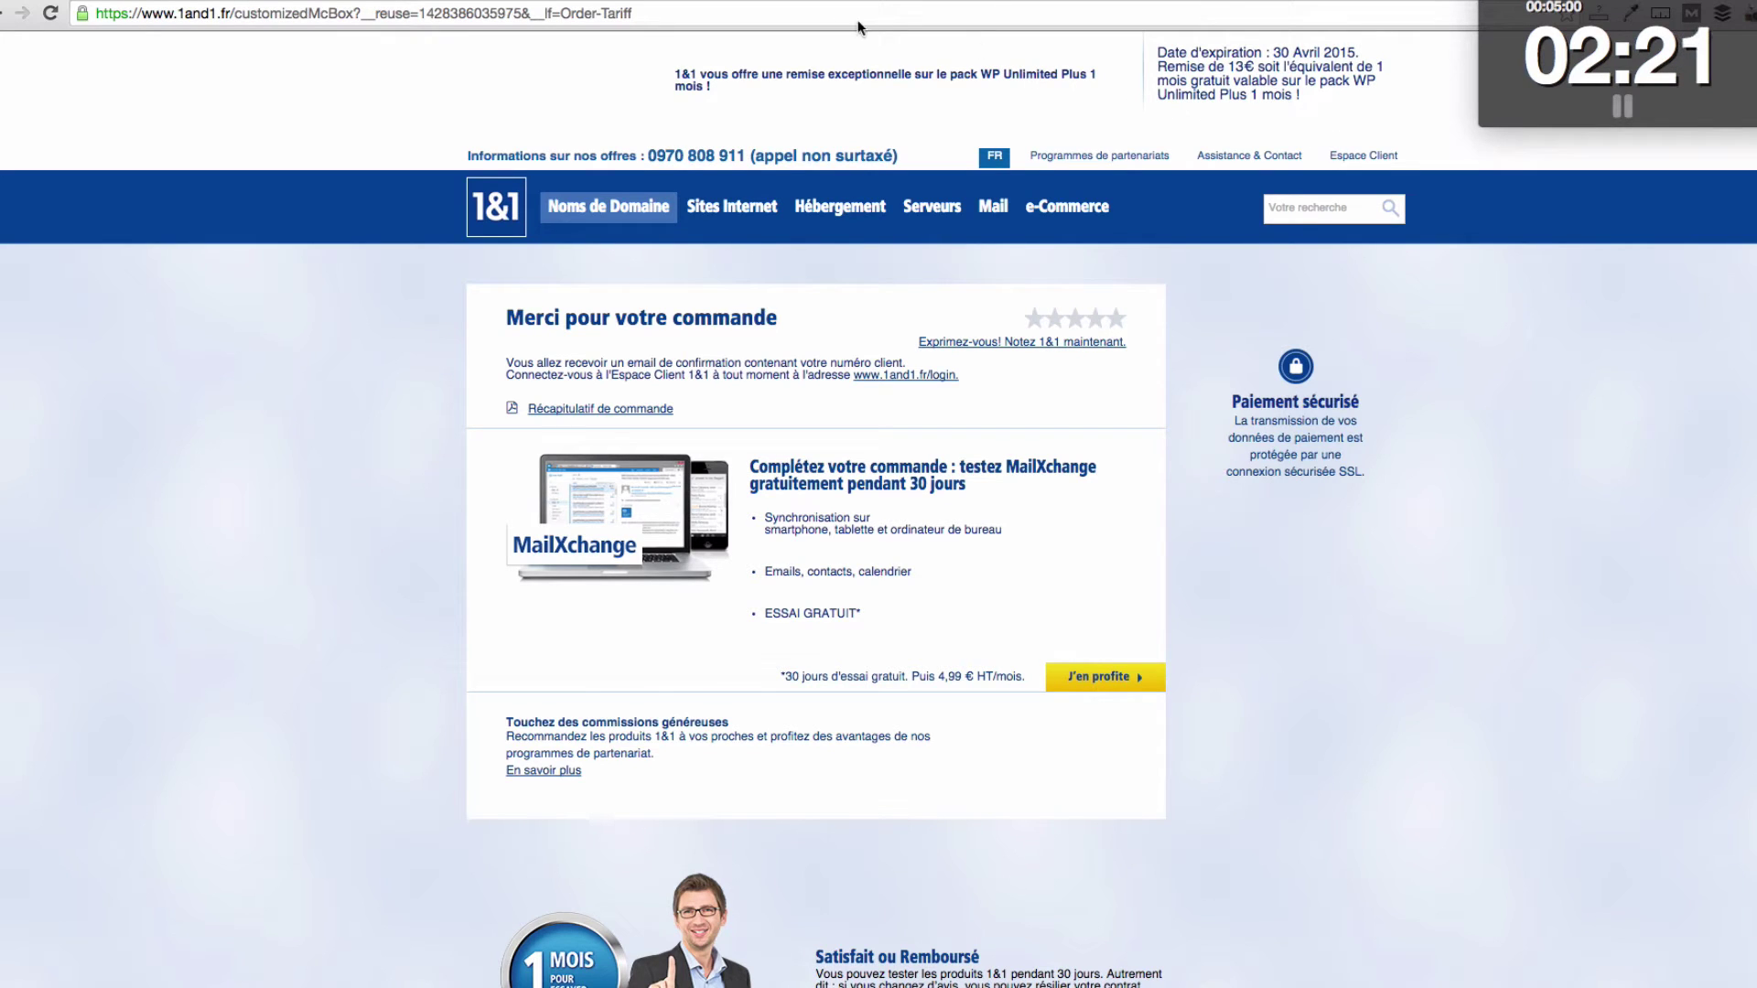
- Open the Espace Client and try to sign in with the account identifier and the account password
left_click(1368, 160)
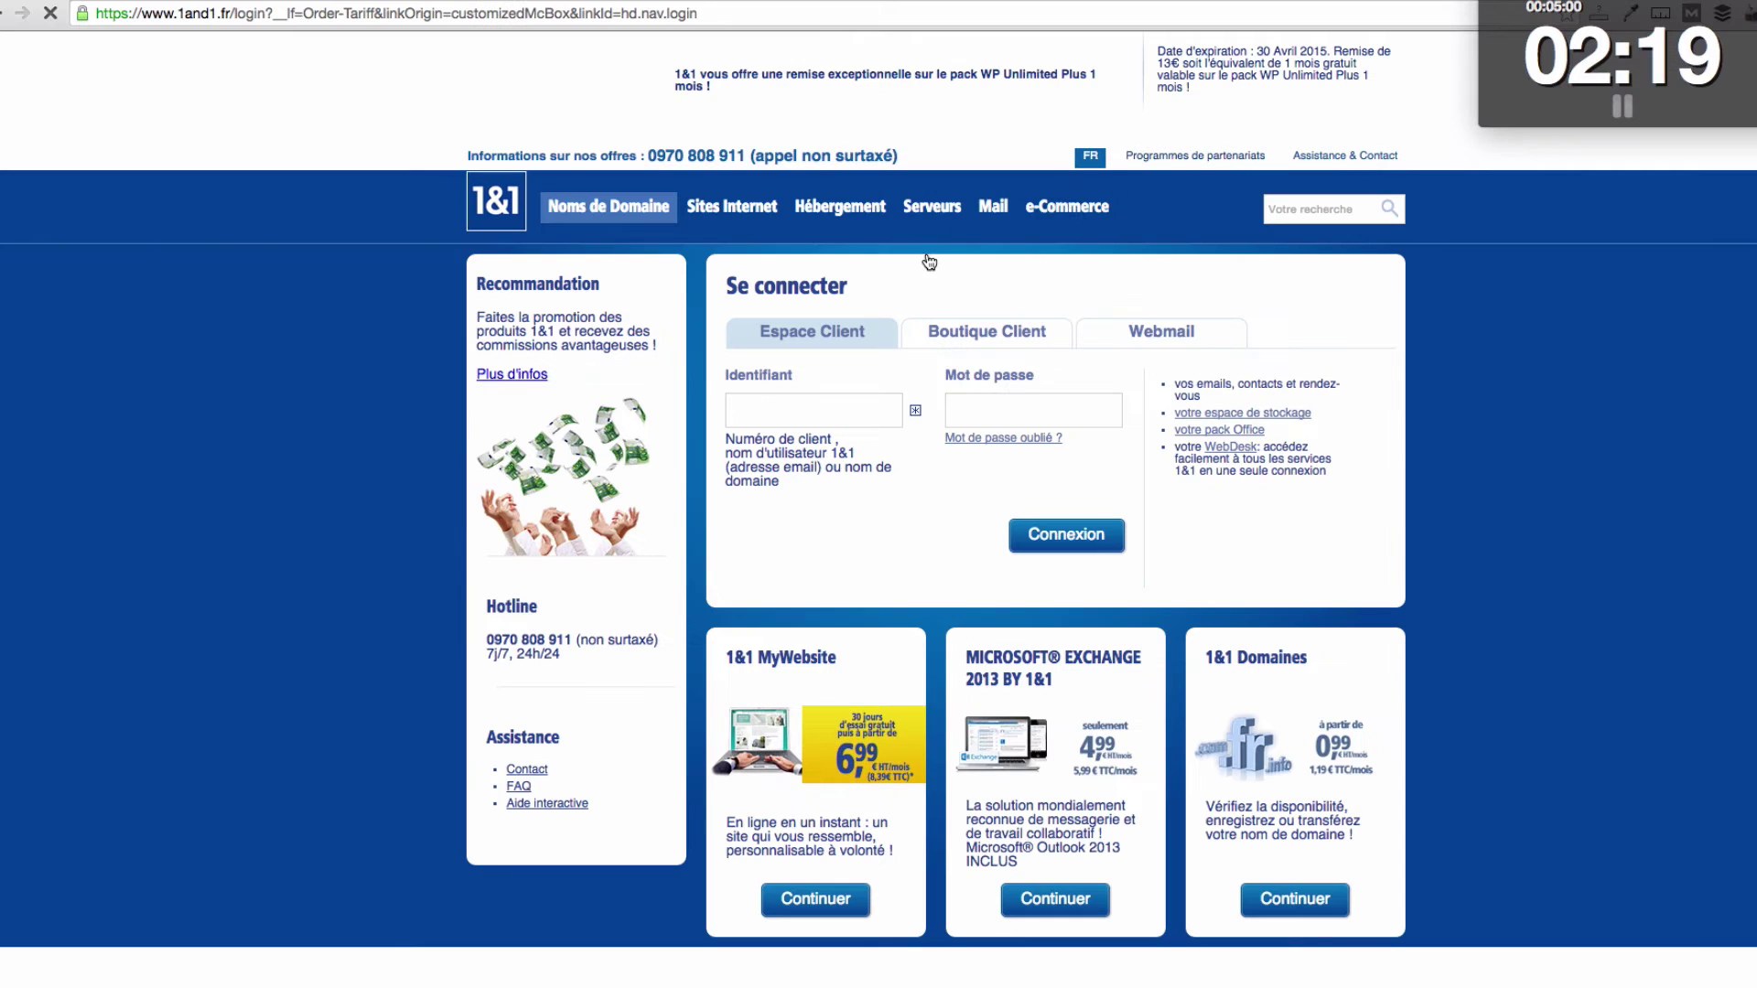
left_click(819, 400)
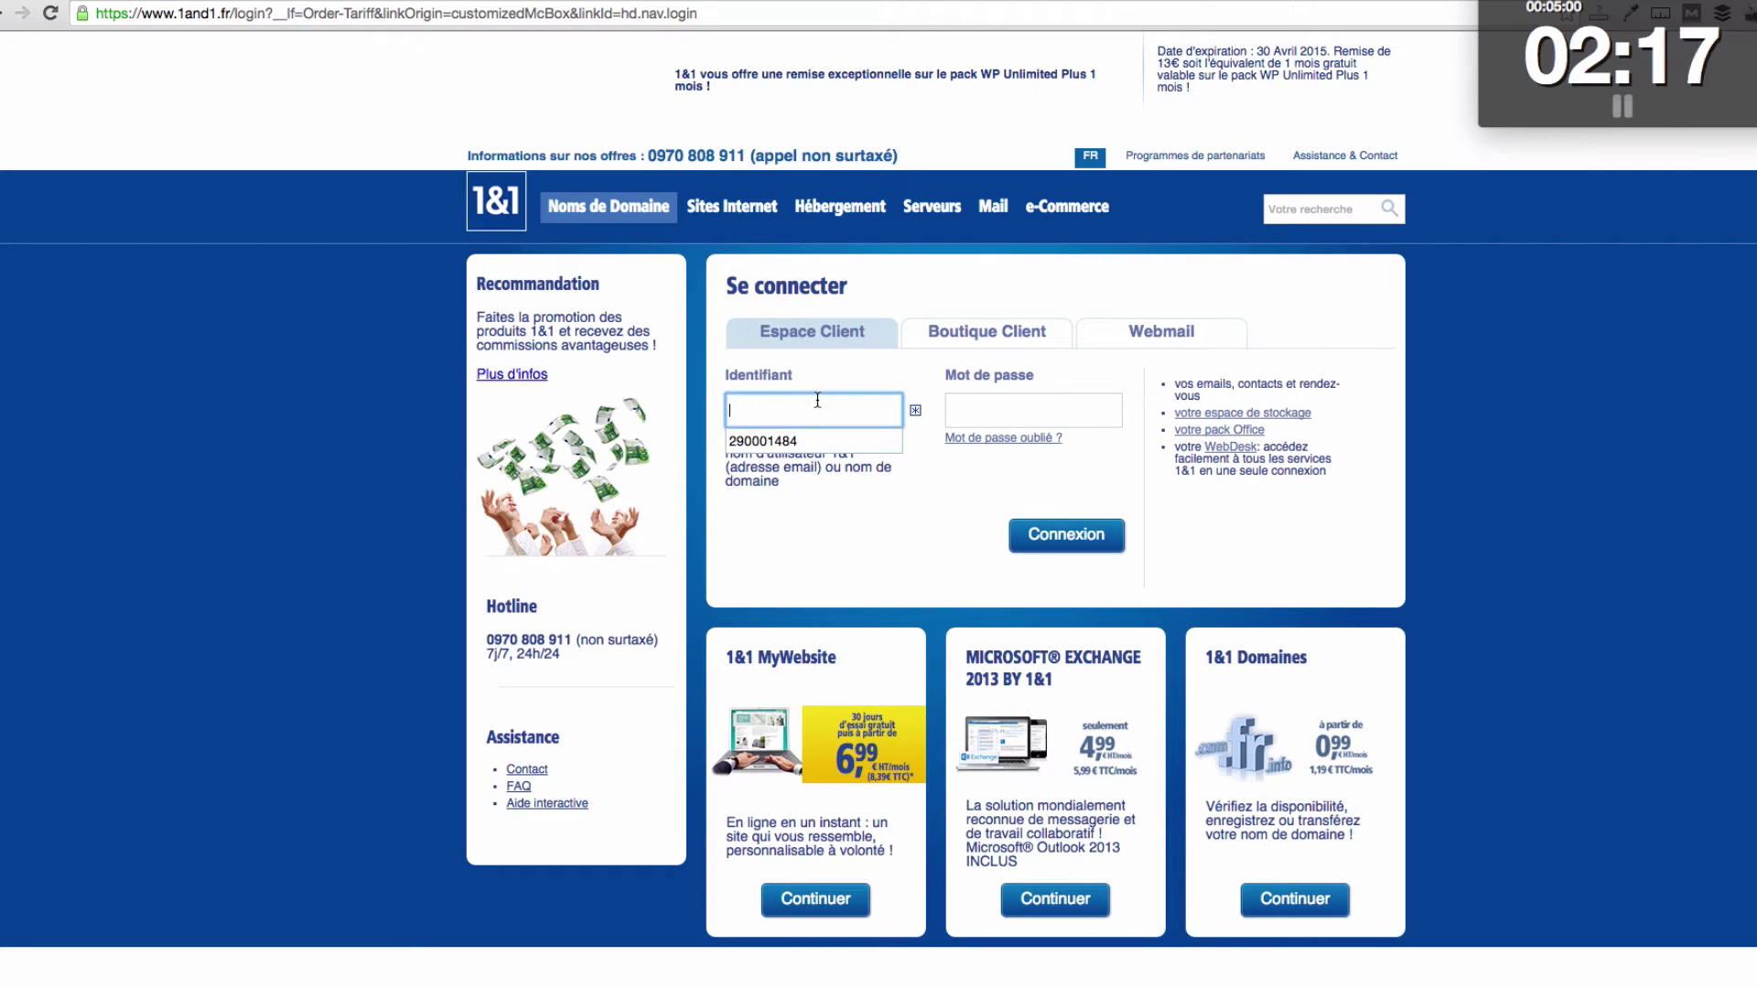
type("esp")
key("Down")
key("Return")
key("Tab")
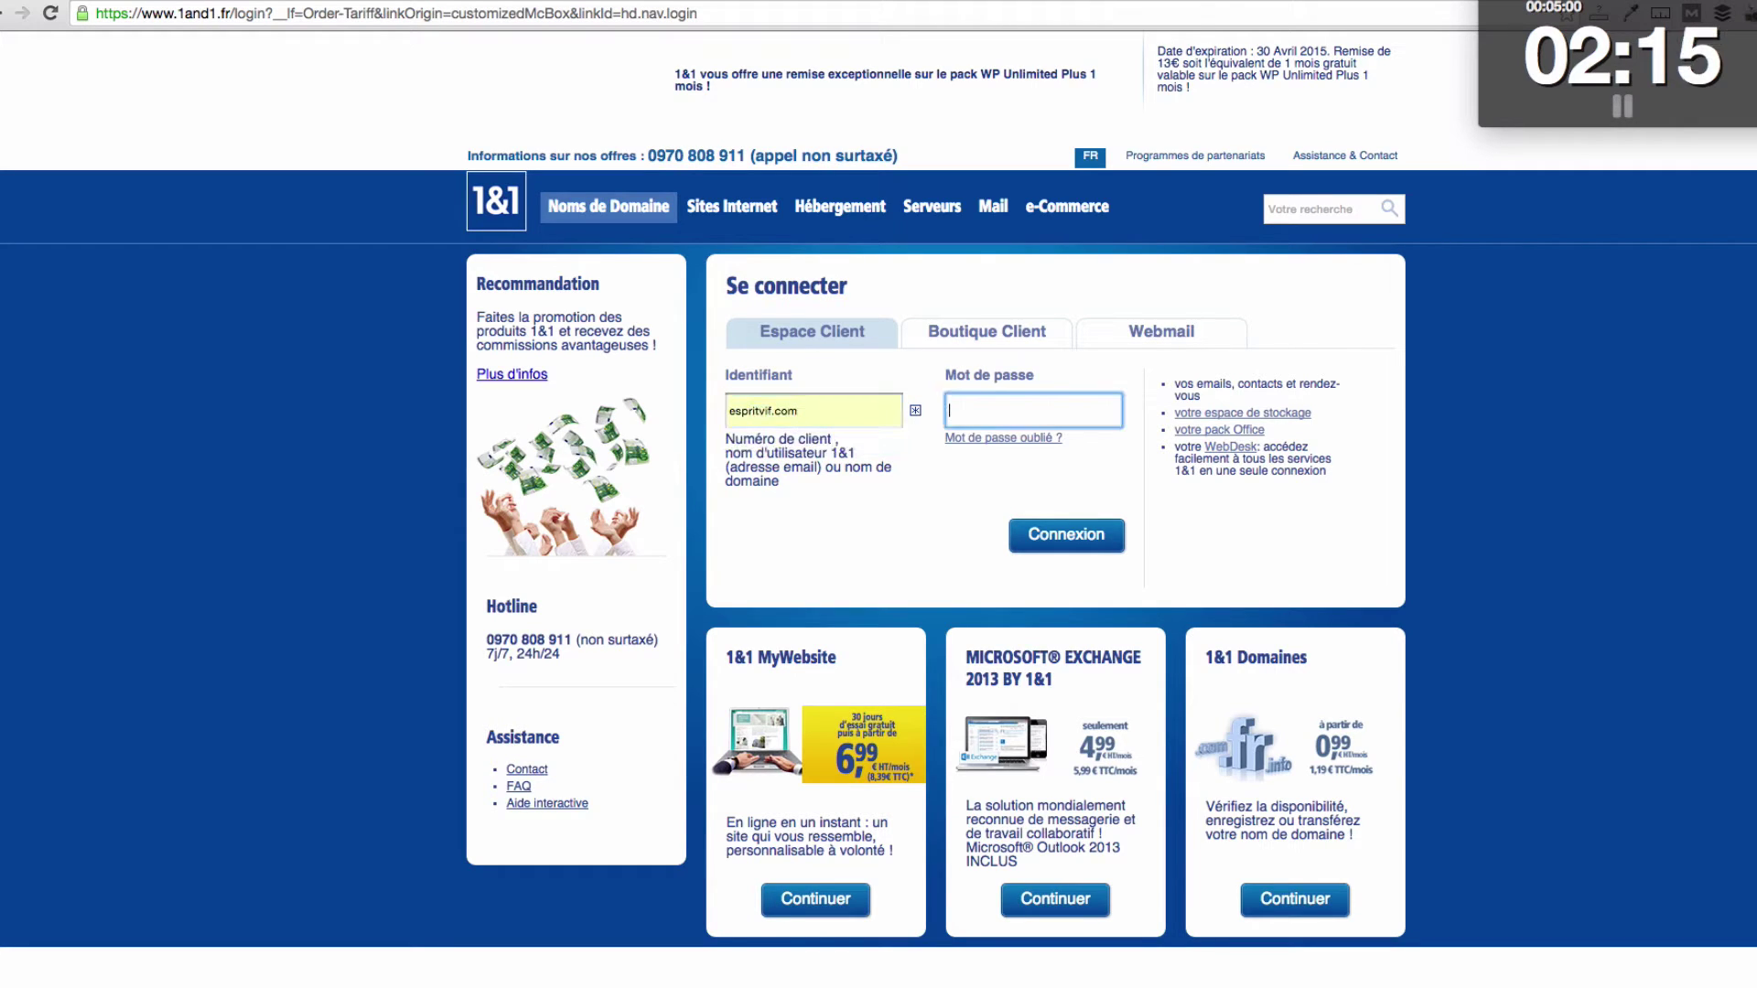
type("•••••••")
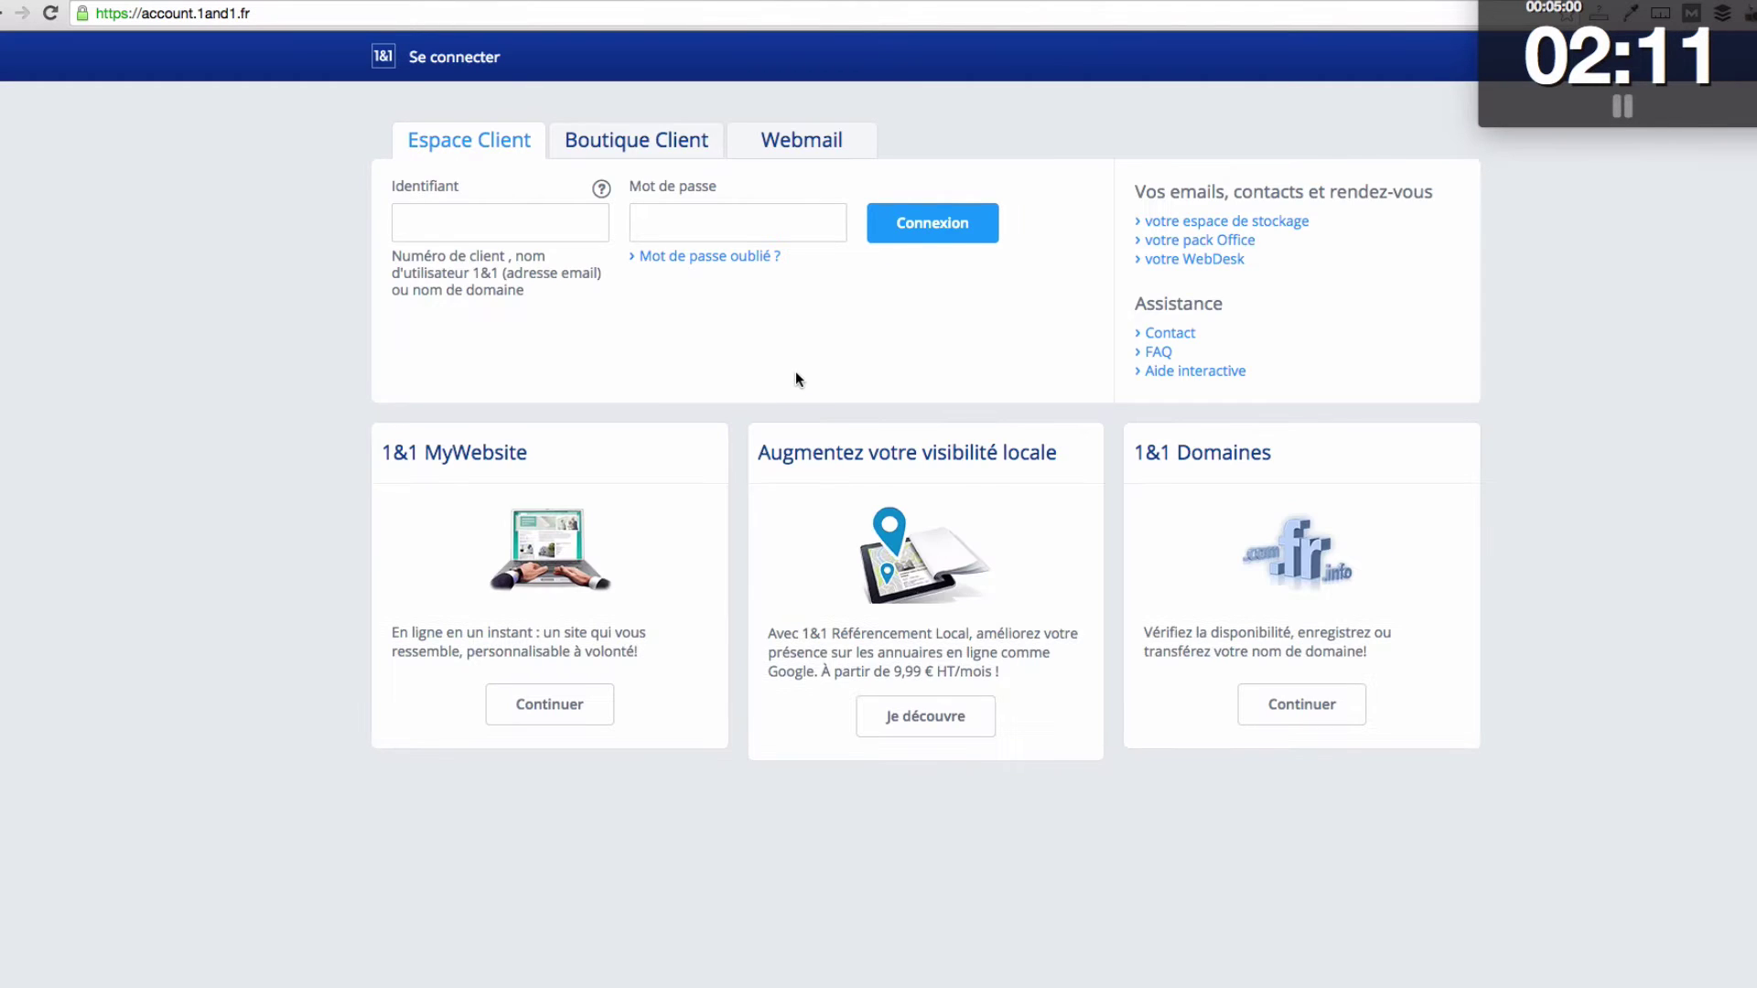
- Sign in to the Espace Client with the account identifier and the account password, and dismiss the startup tip
left_click(483, 147)
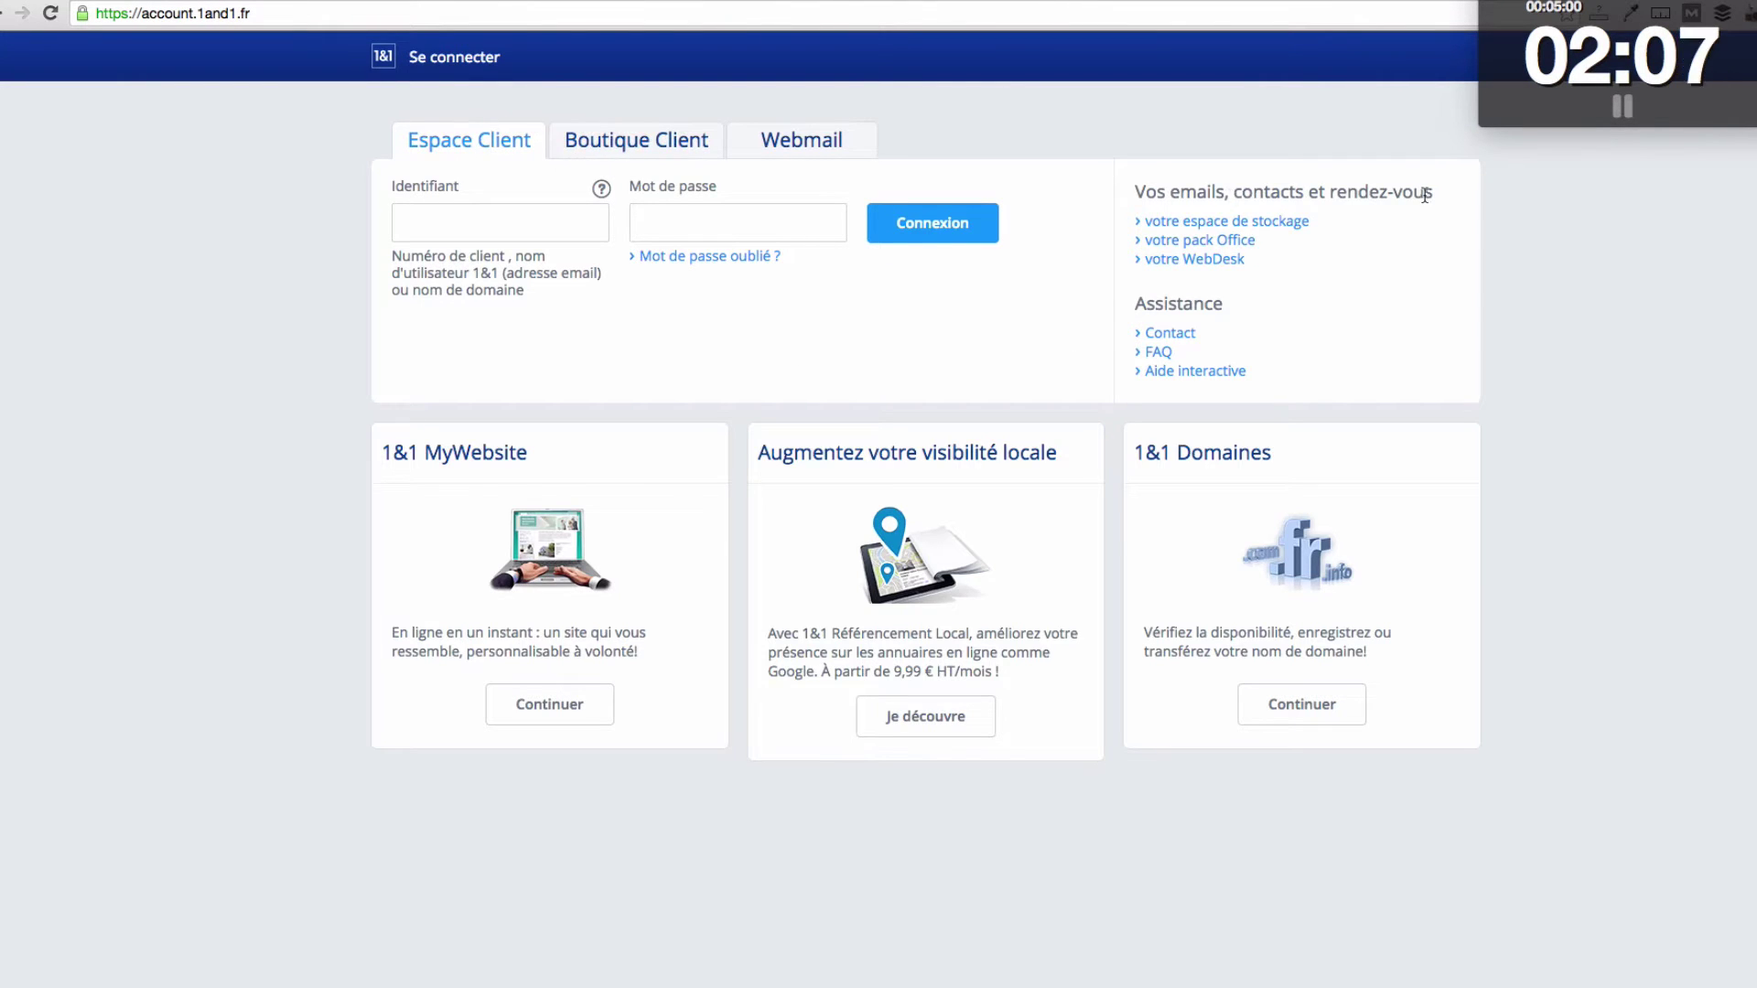
left_click(550, 226)
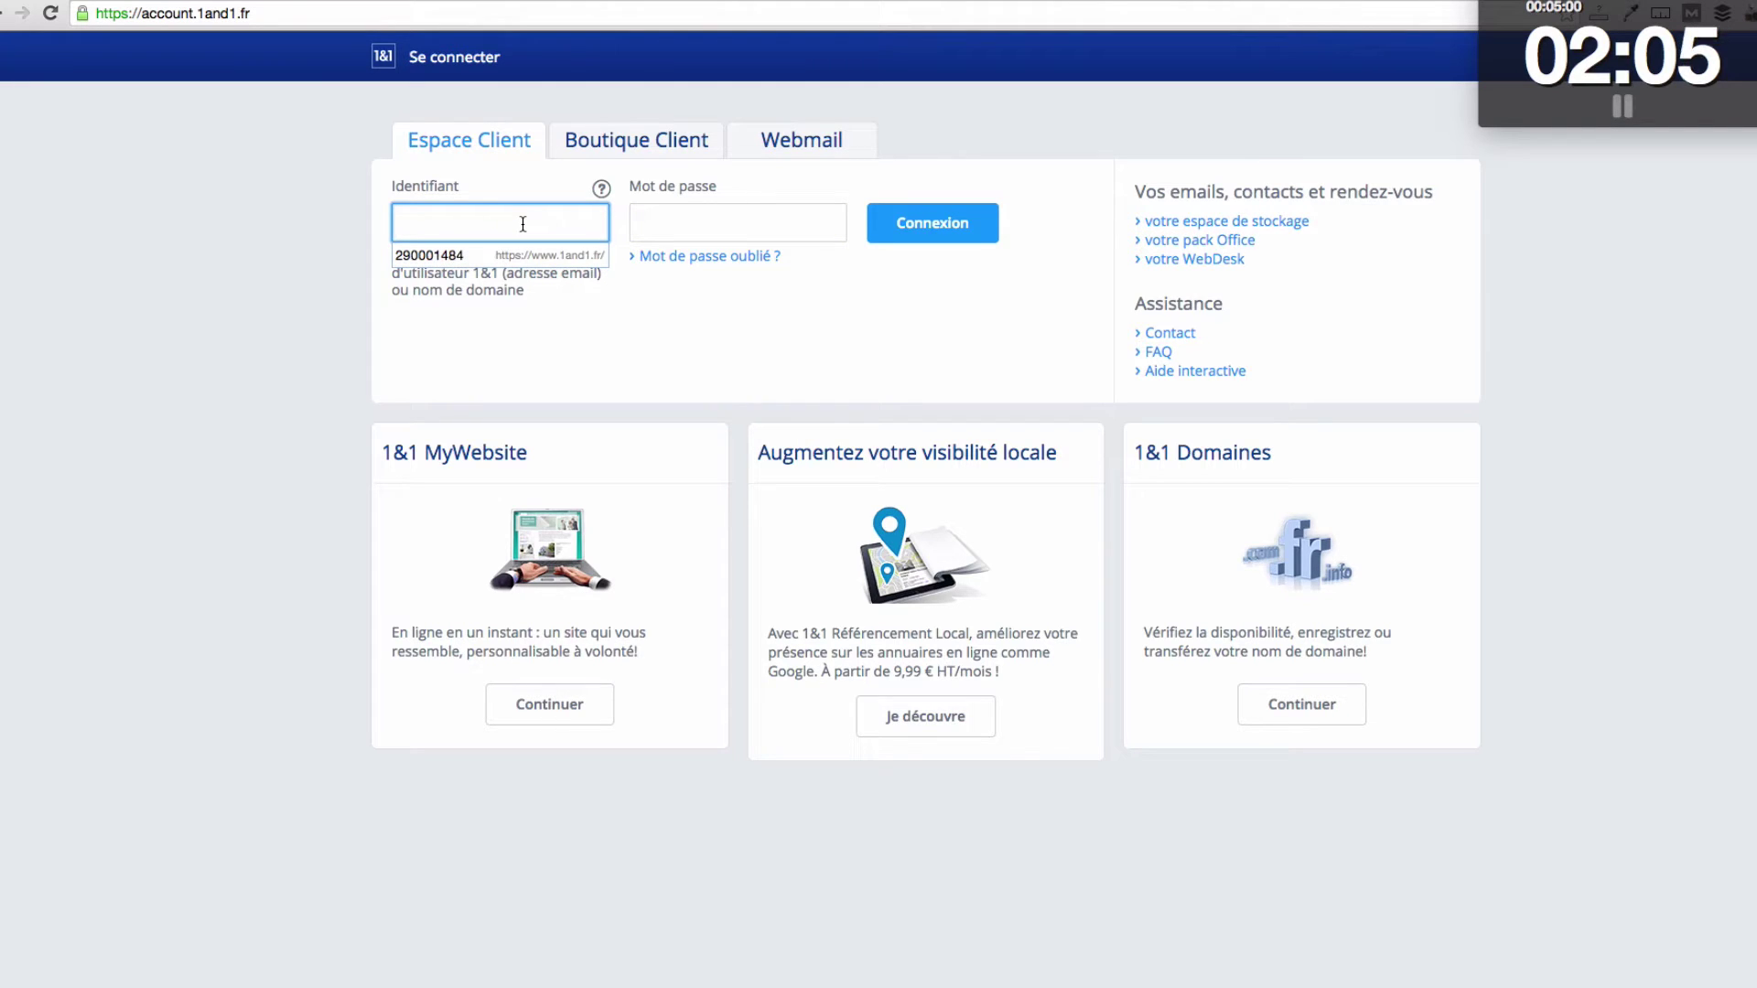
type("es")
key("Down")
key("Return")
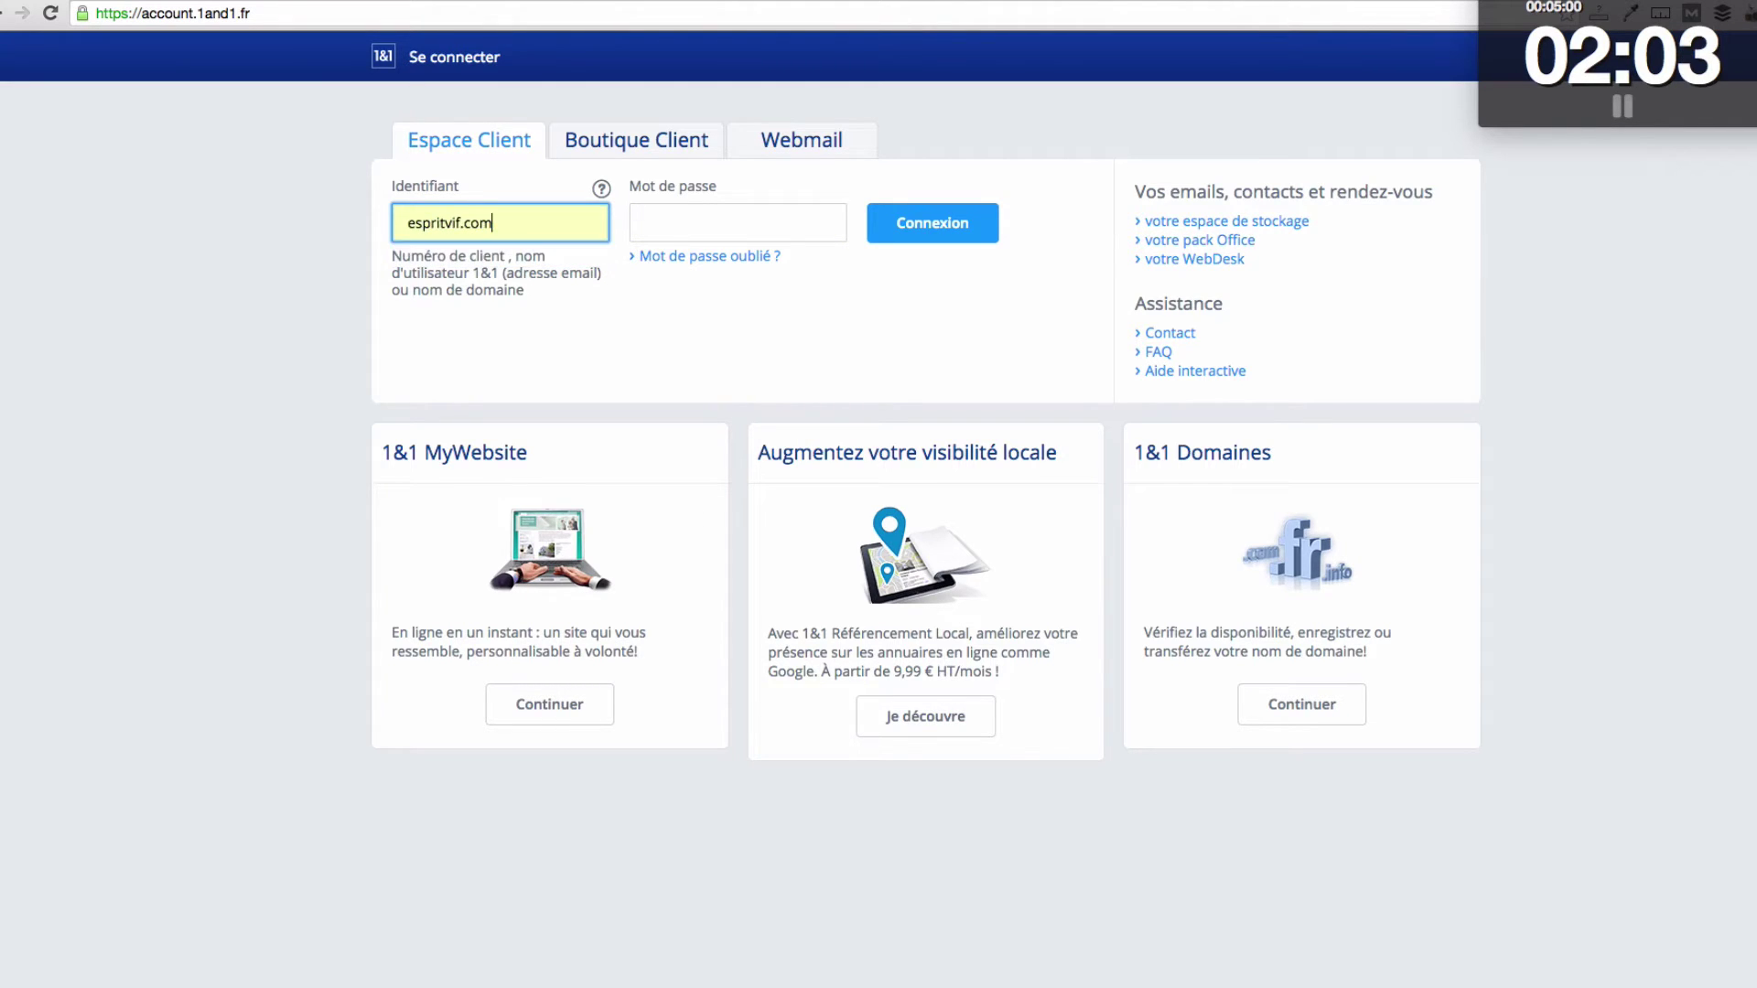
key("Tab")
type("••••")
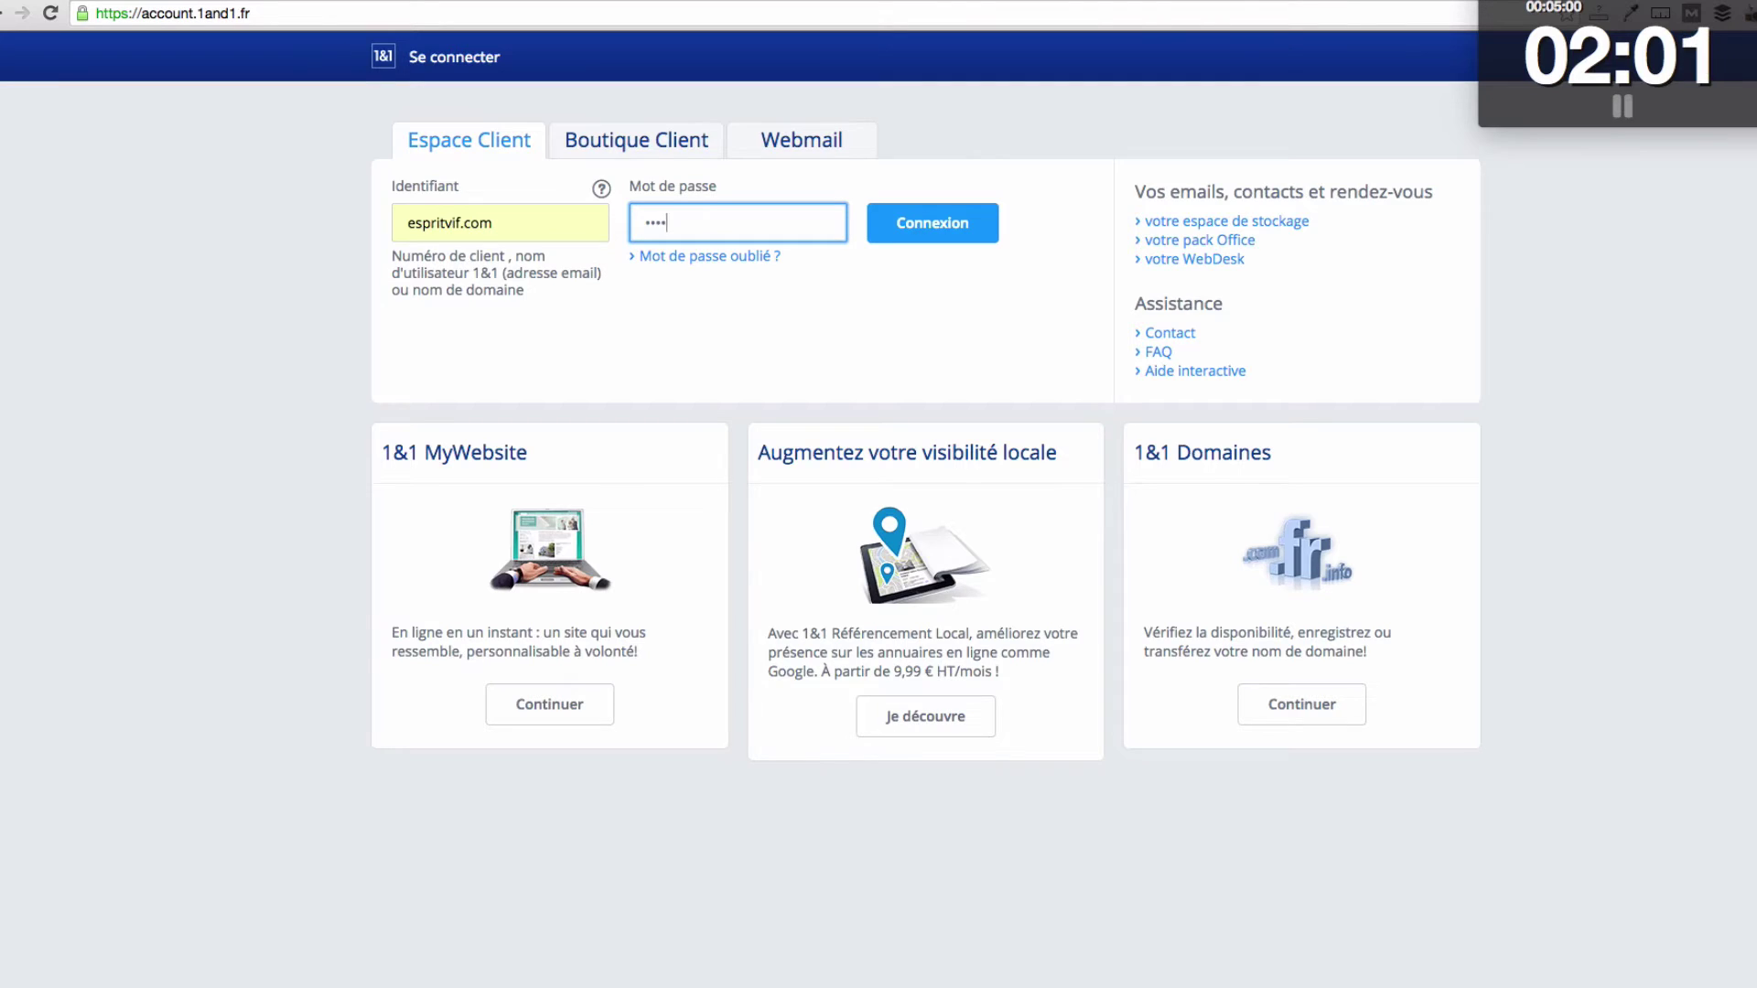
type("••••")
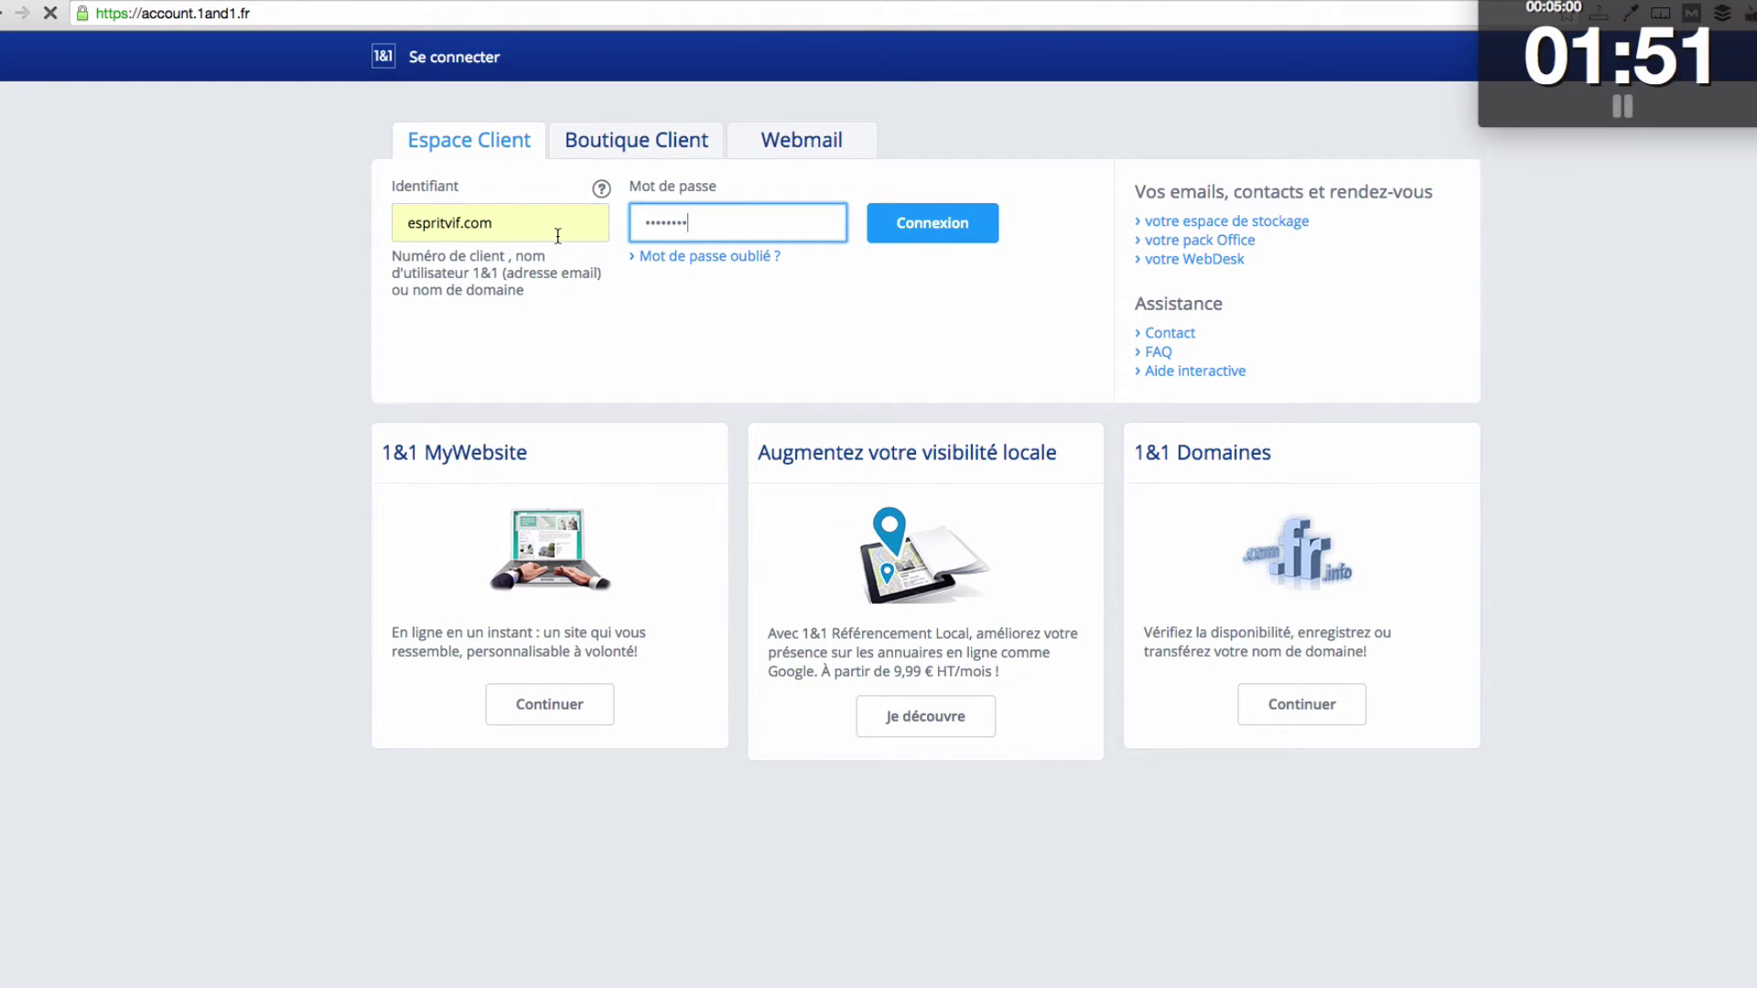
left_click(995, 223)
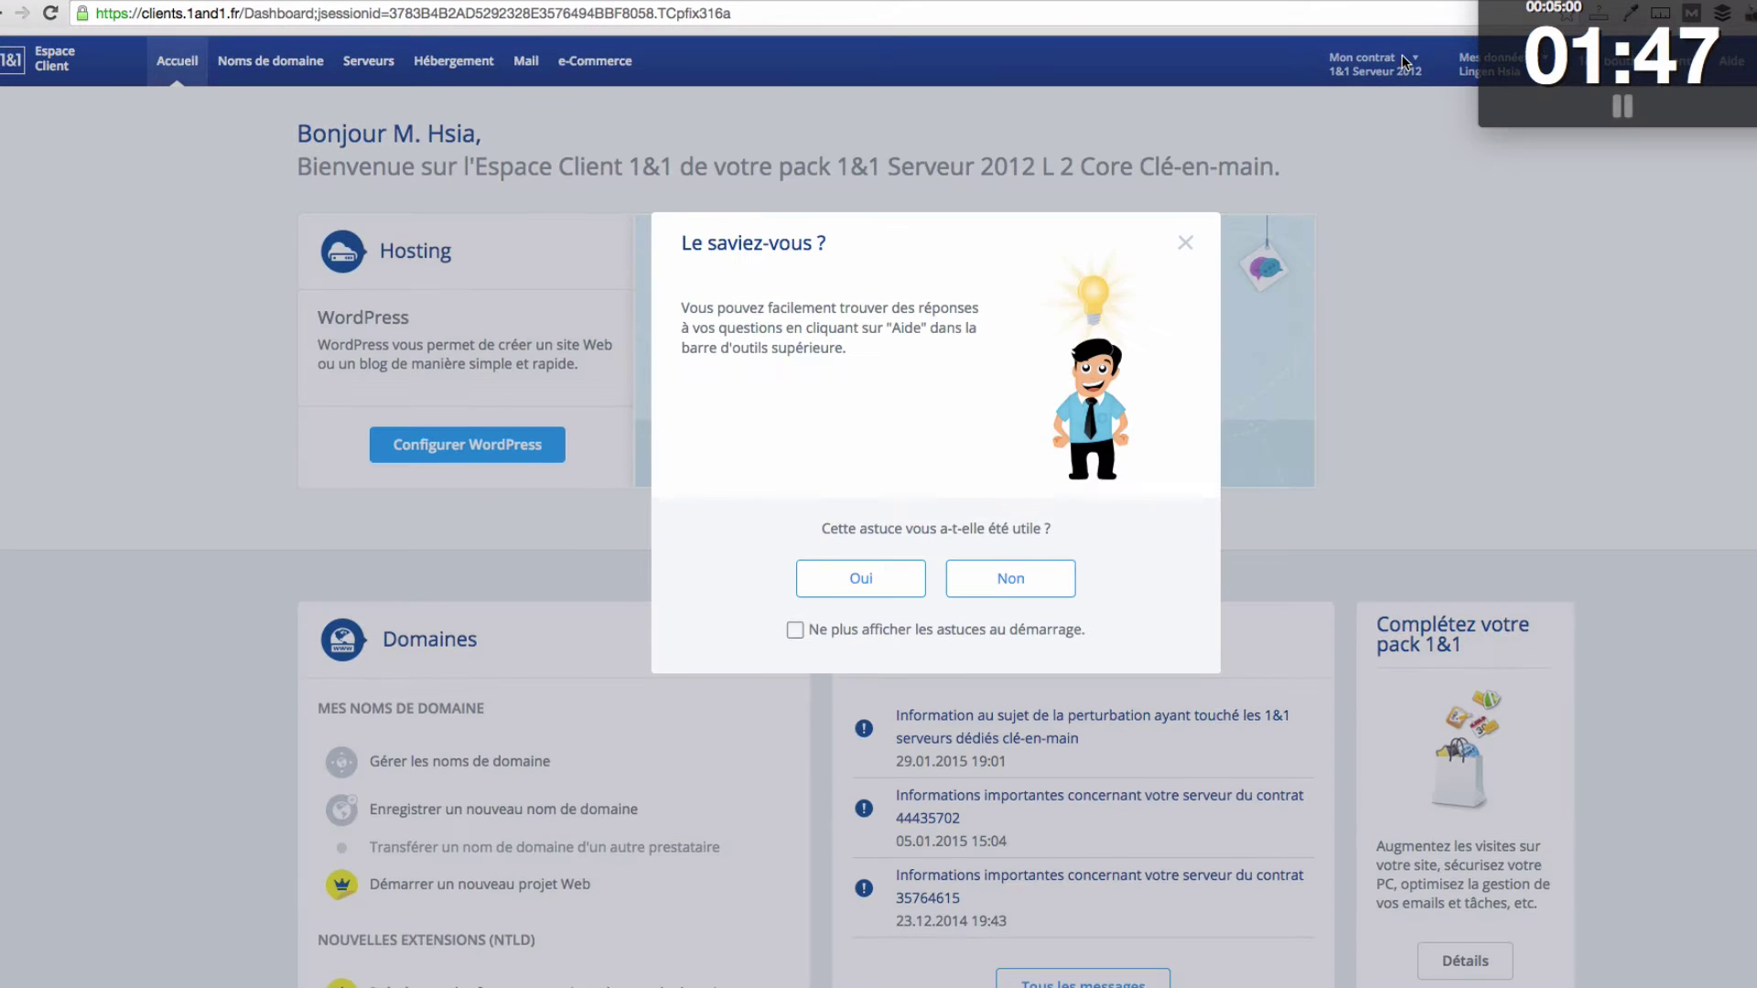
left_click(991, 615)
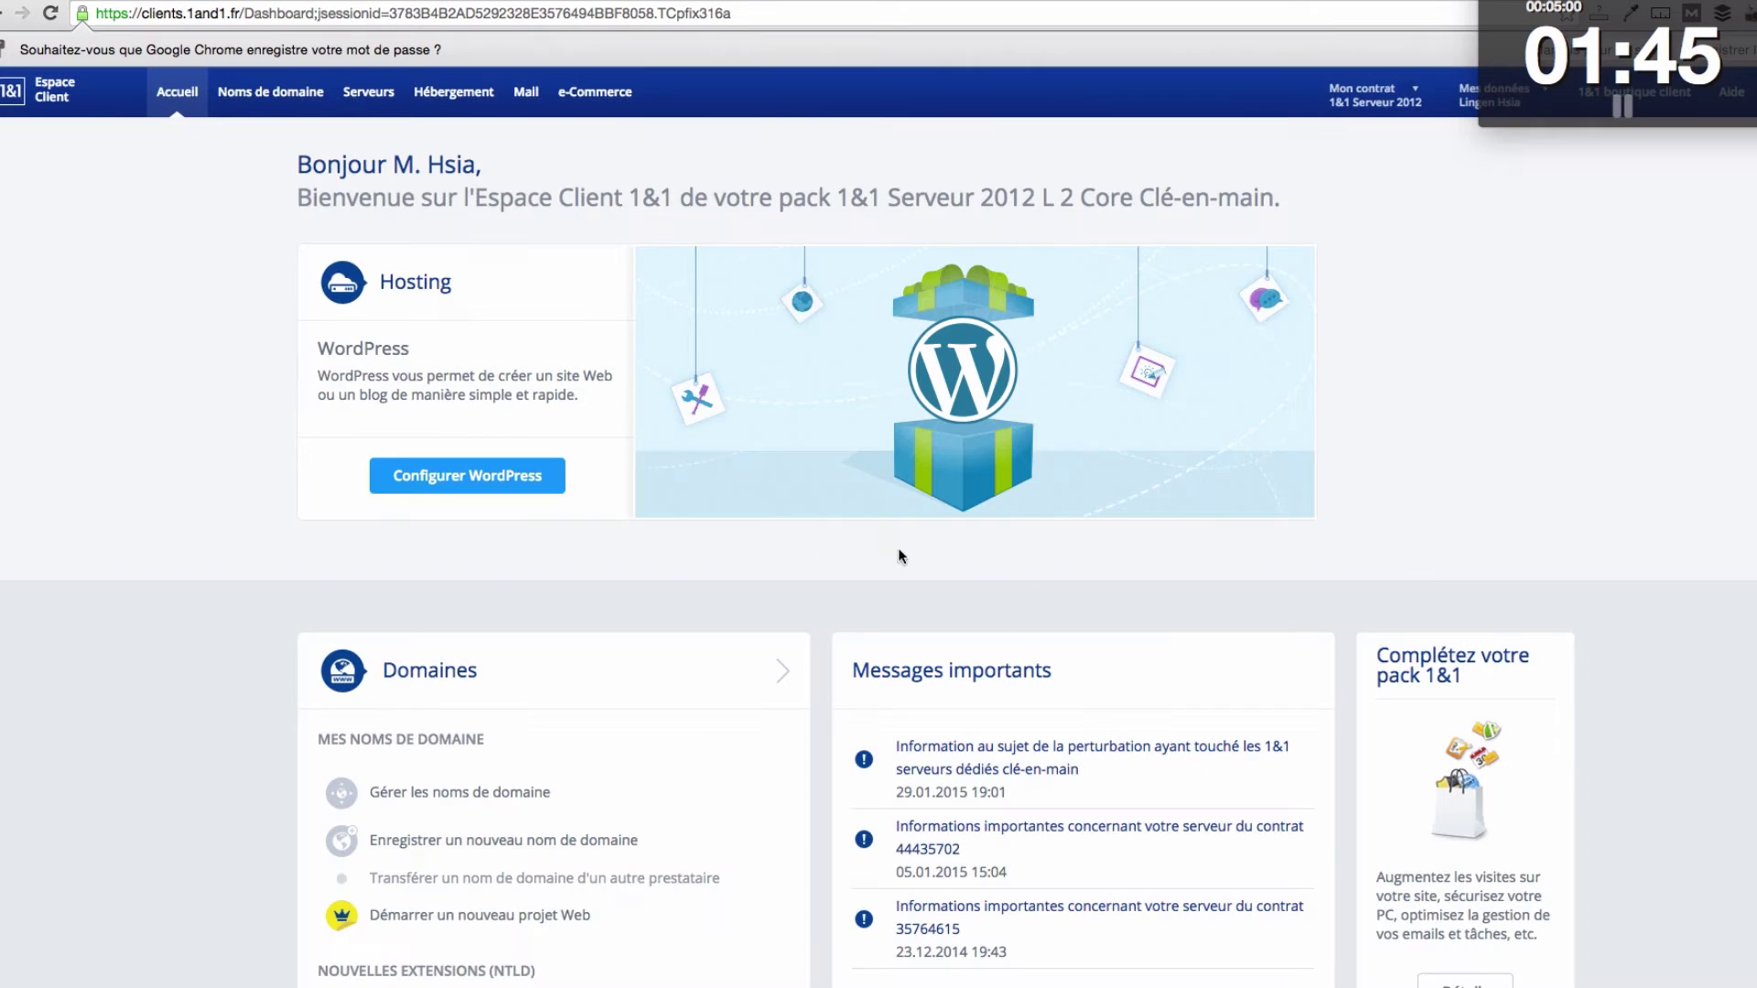
- Look through the contract list of the customer account for the newly ordered WP Unlimited pack
left_click(1421, 94)
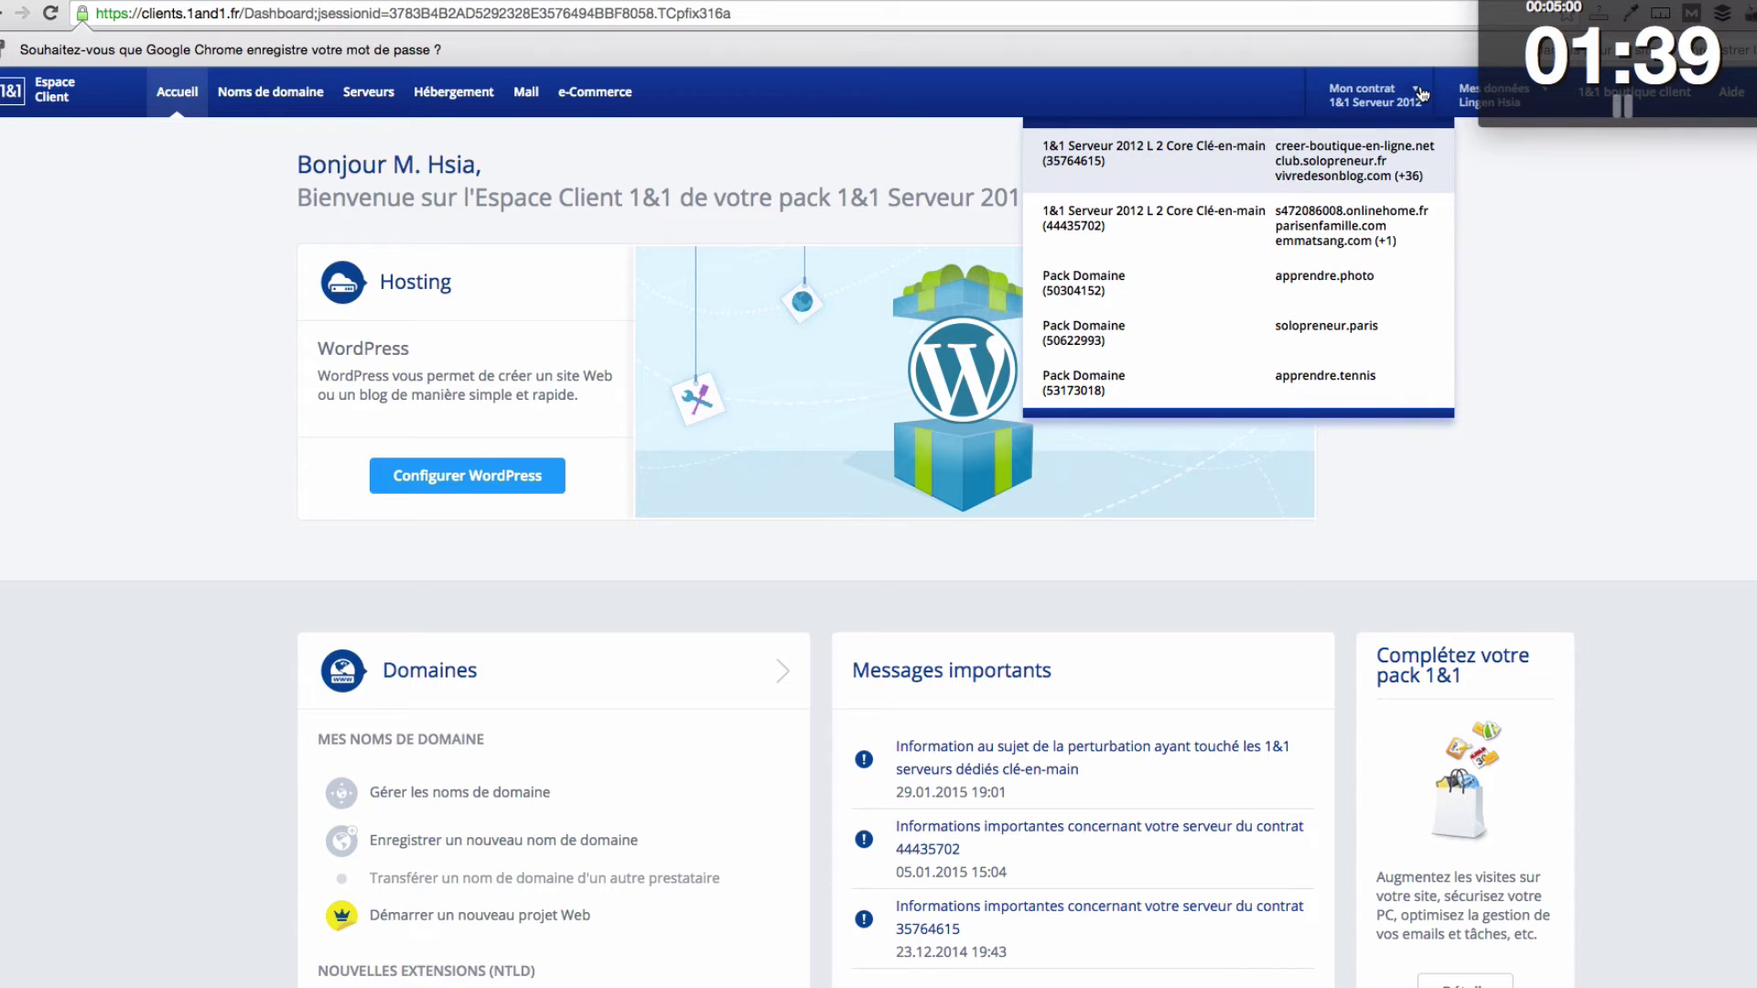
scroll(1363, 161, "down", 1)
scroll(1363, 161, "up", 1)
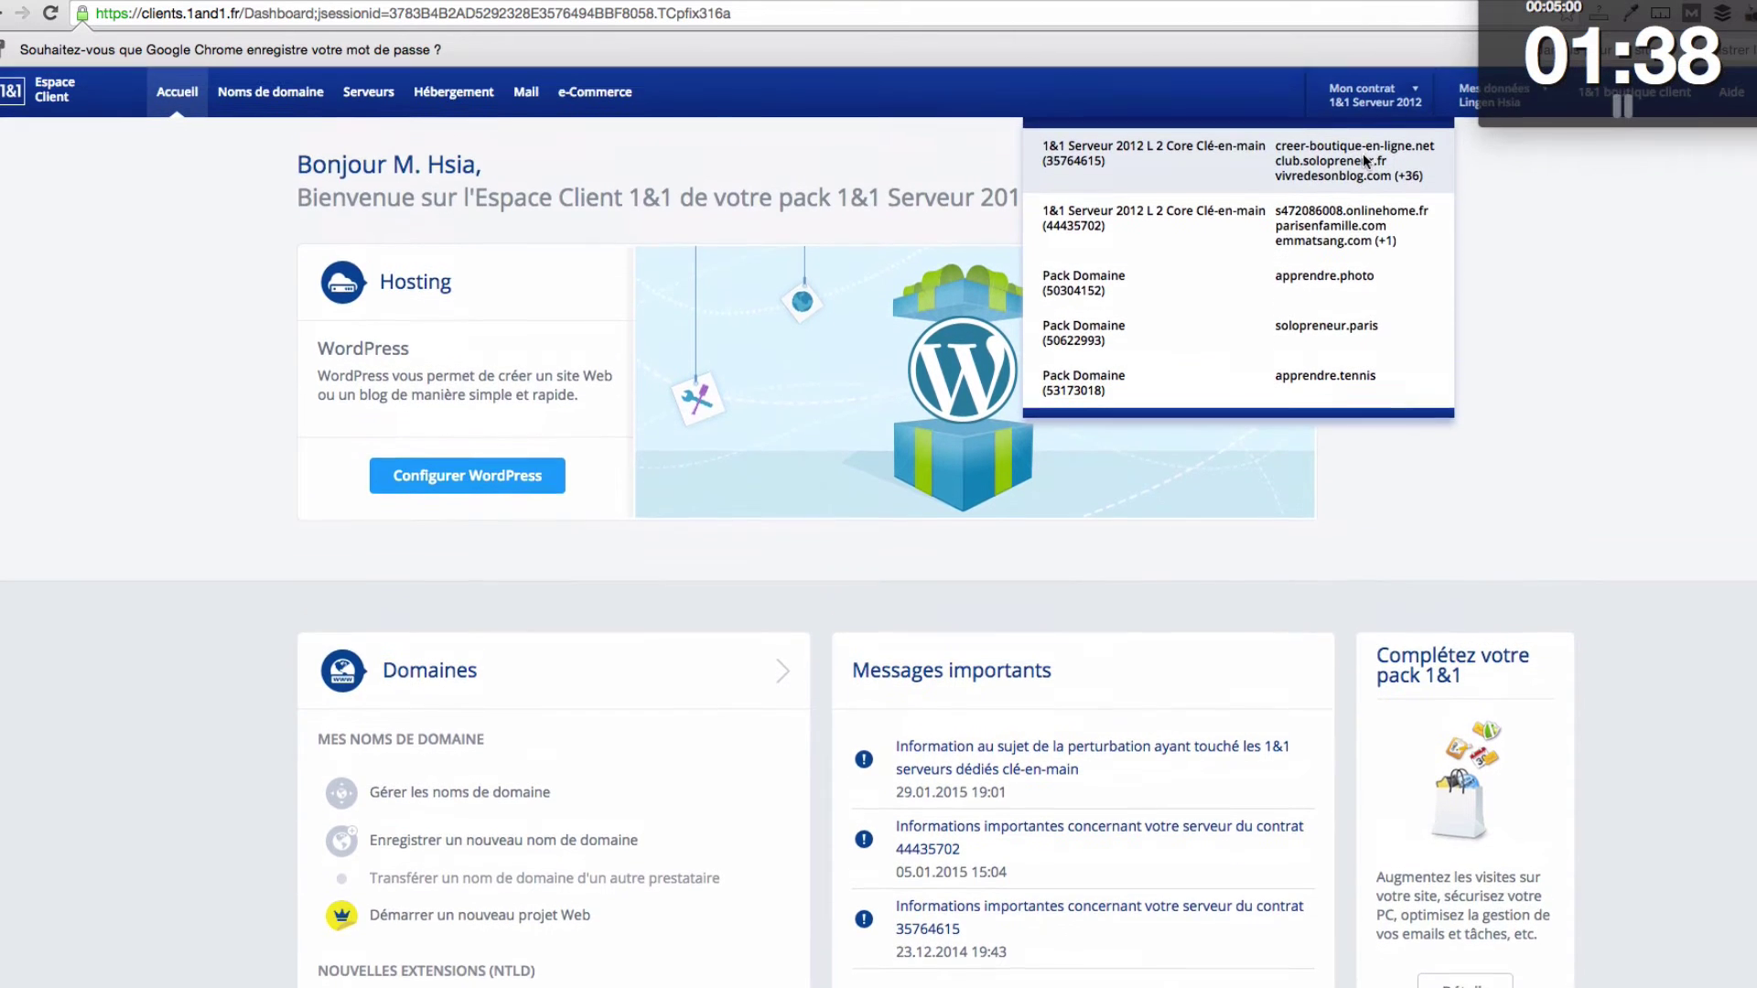
left_click(1413, 95)
left_click(1414, 94)
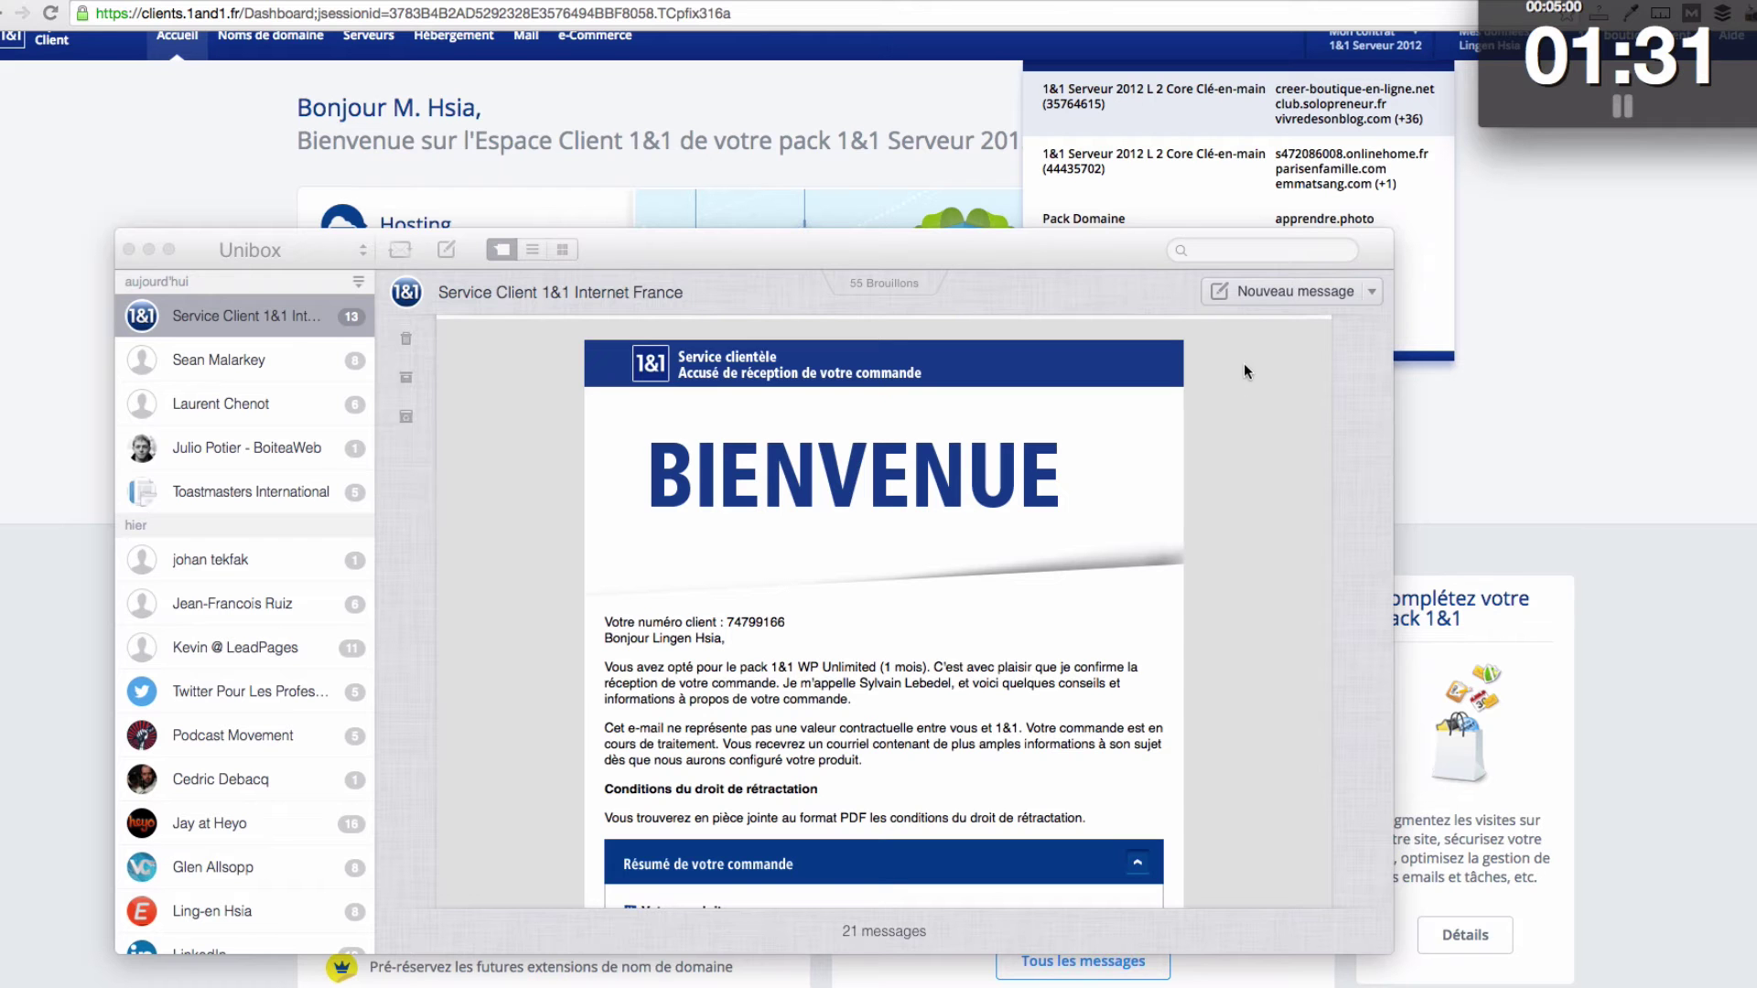
- In Unibox, review the 1&1 order acknowledgement and order confirmation emails, including the product overview and domain name sections
scroll(1217, 485, "down", 10)
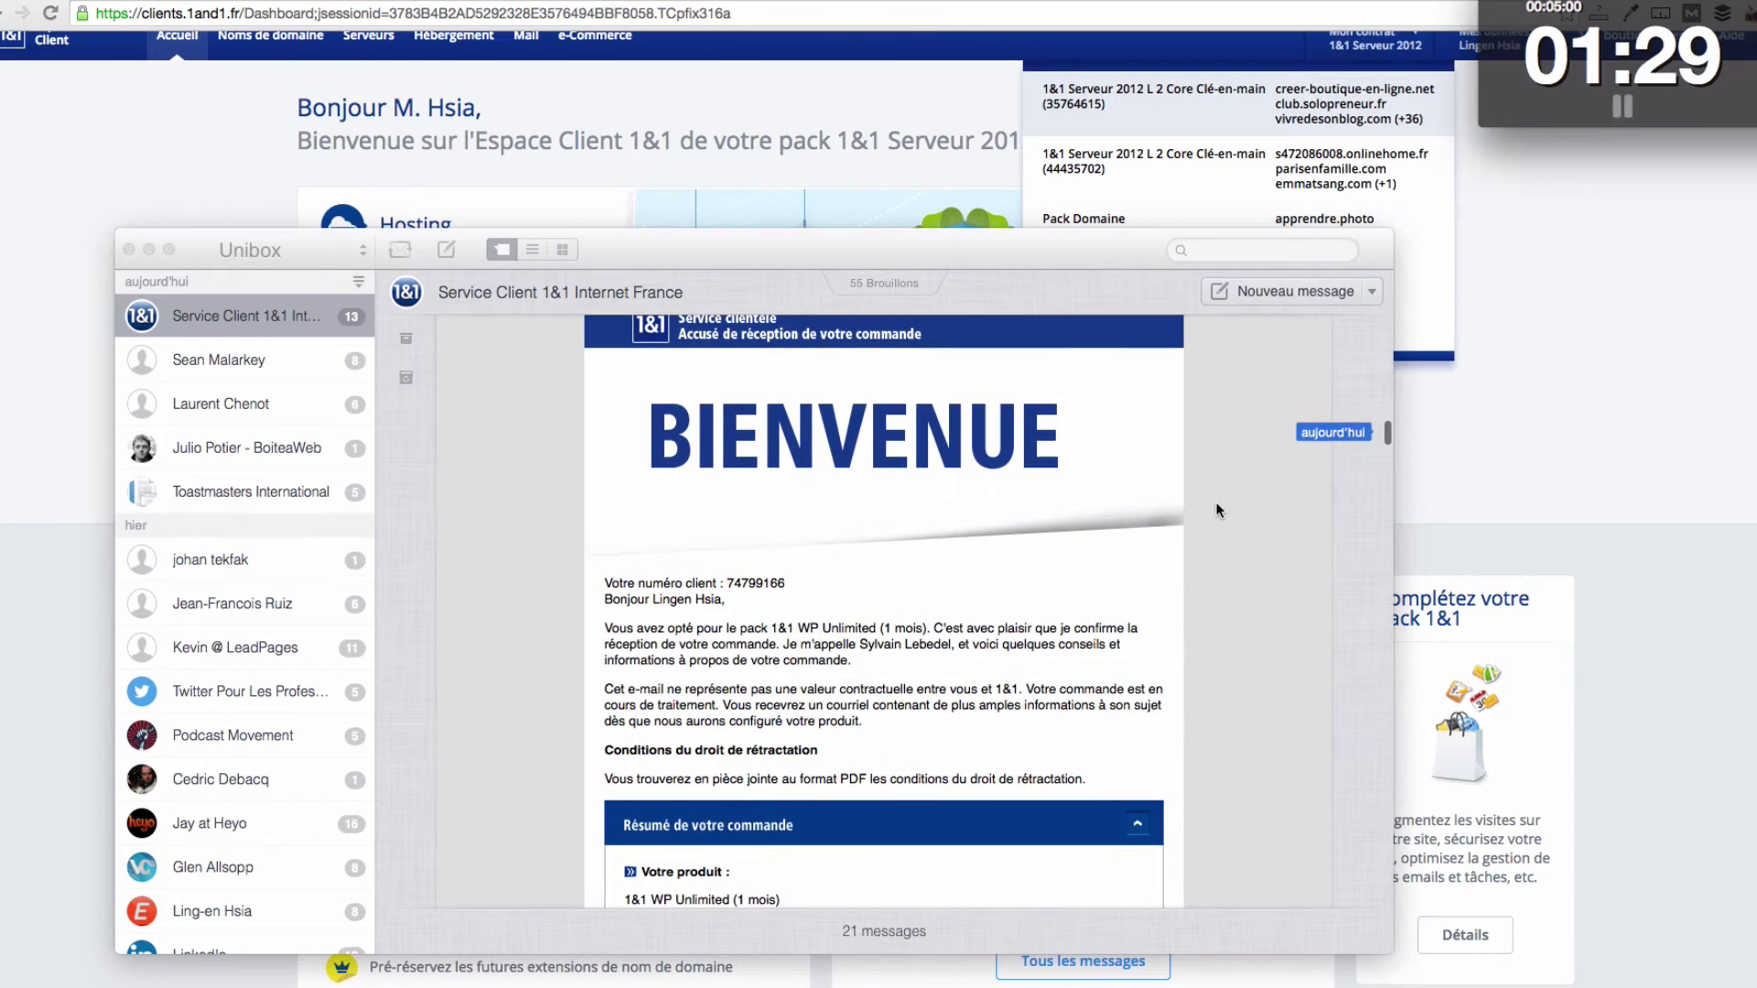
scroll(1217, 509, "up", 15)
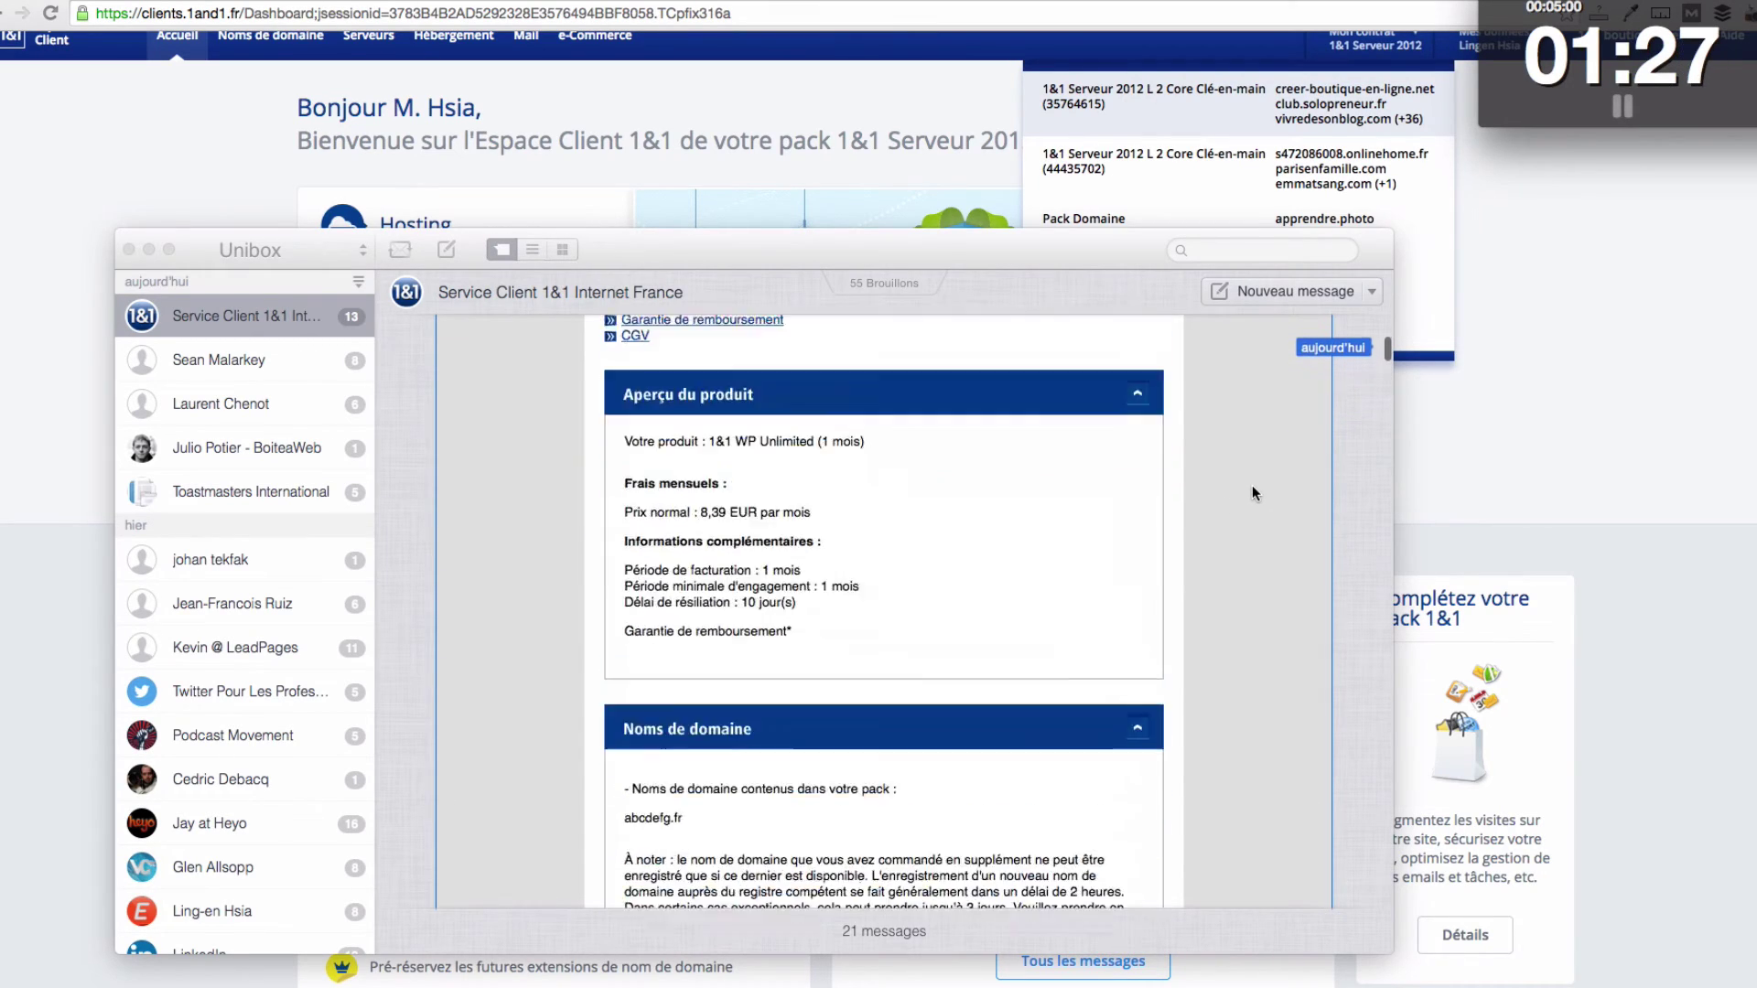
scroll(1252, 494, "up", 3)
scroll(1252, 494, "down", 5)
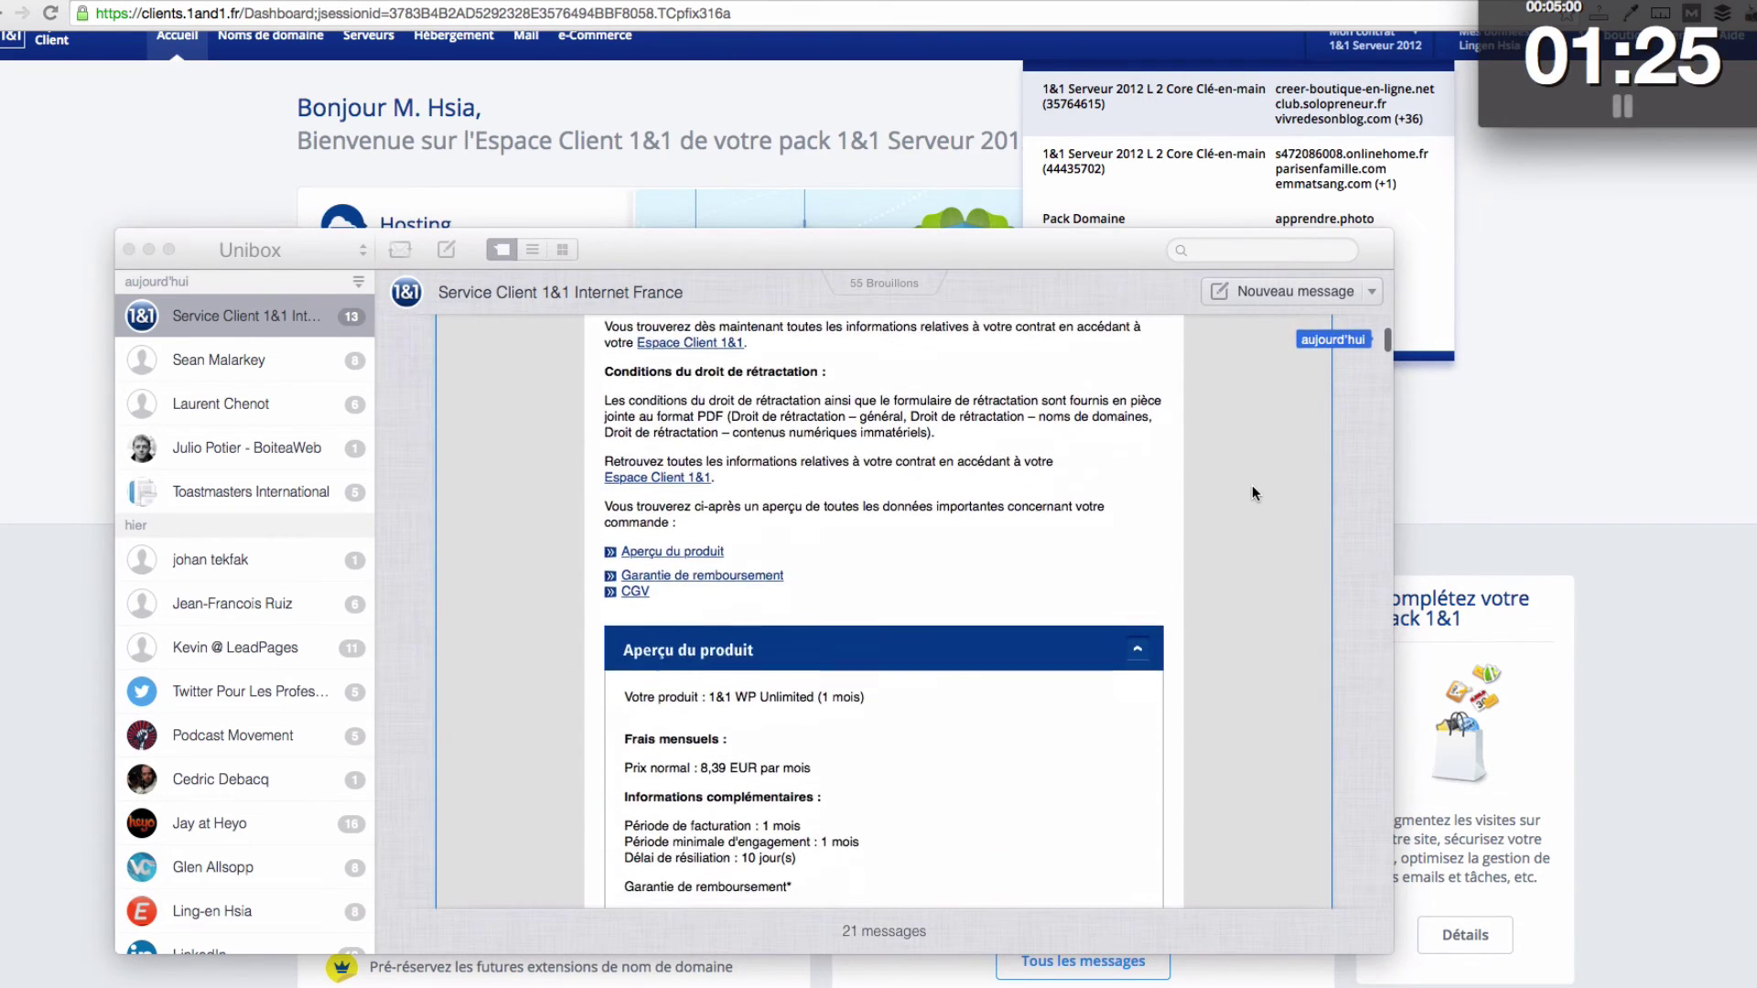
scroll(1253, 493, "down", 2)
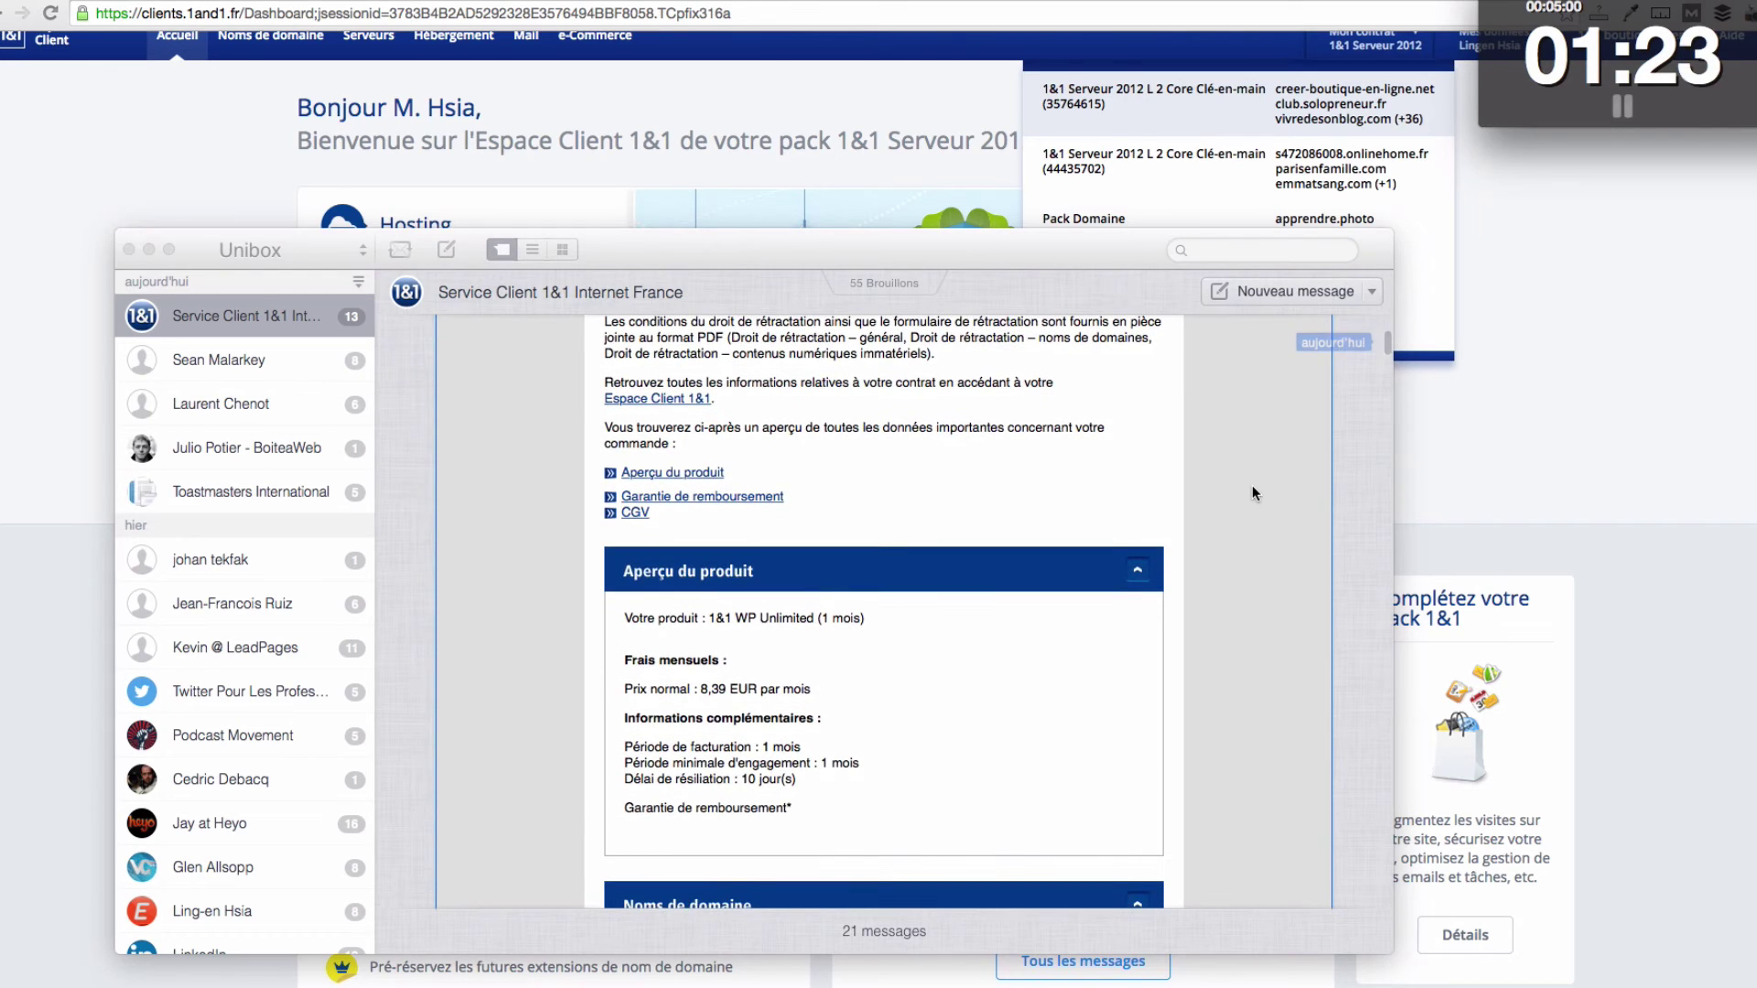
scroll(1252, 485, "up", 10)
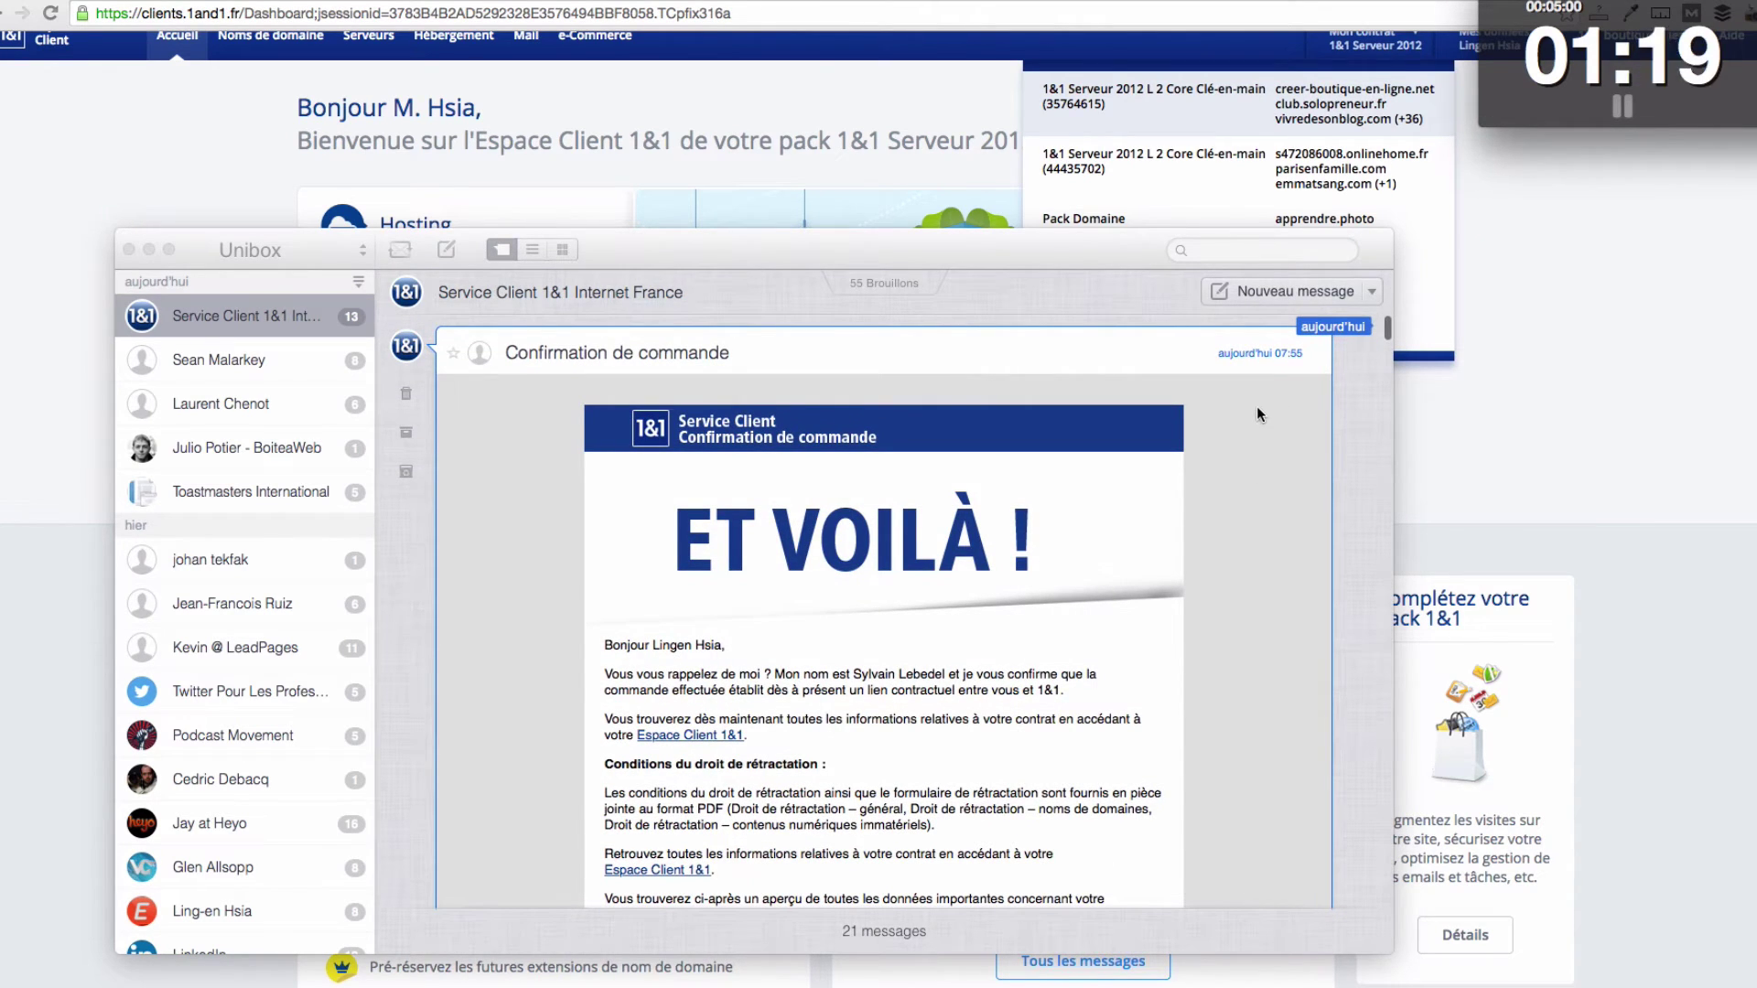
scroll(1261, 409, "down", 1)
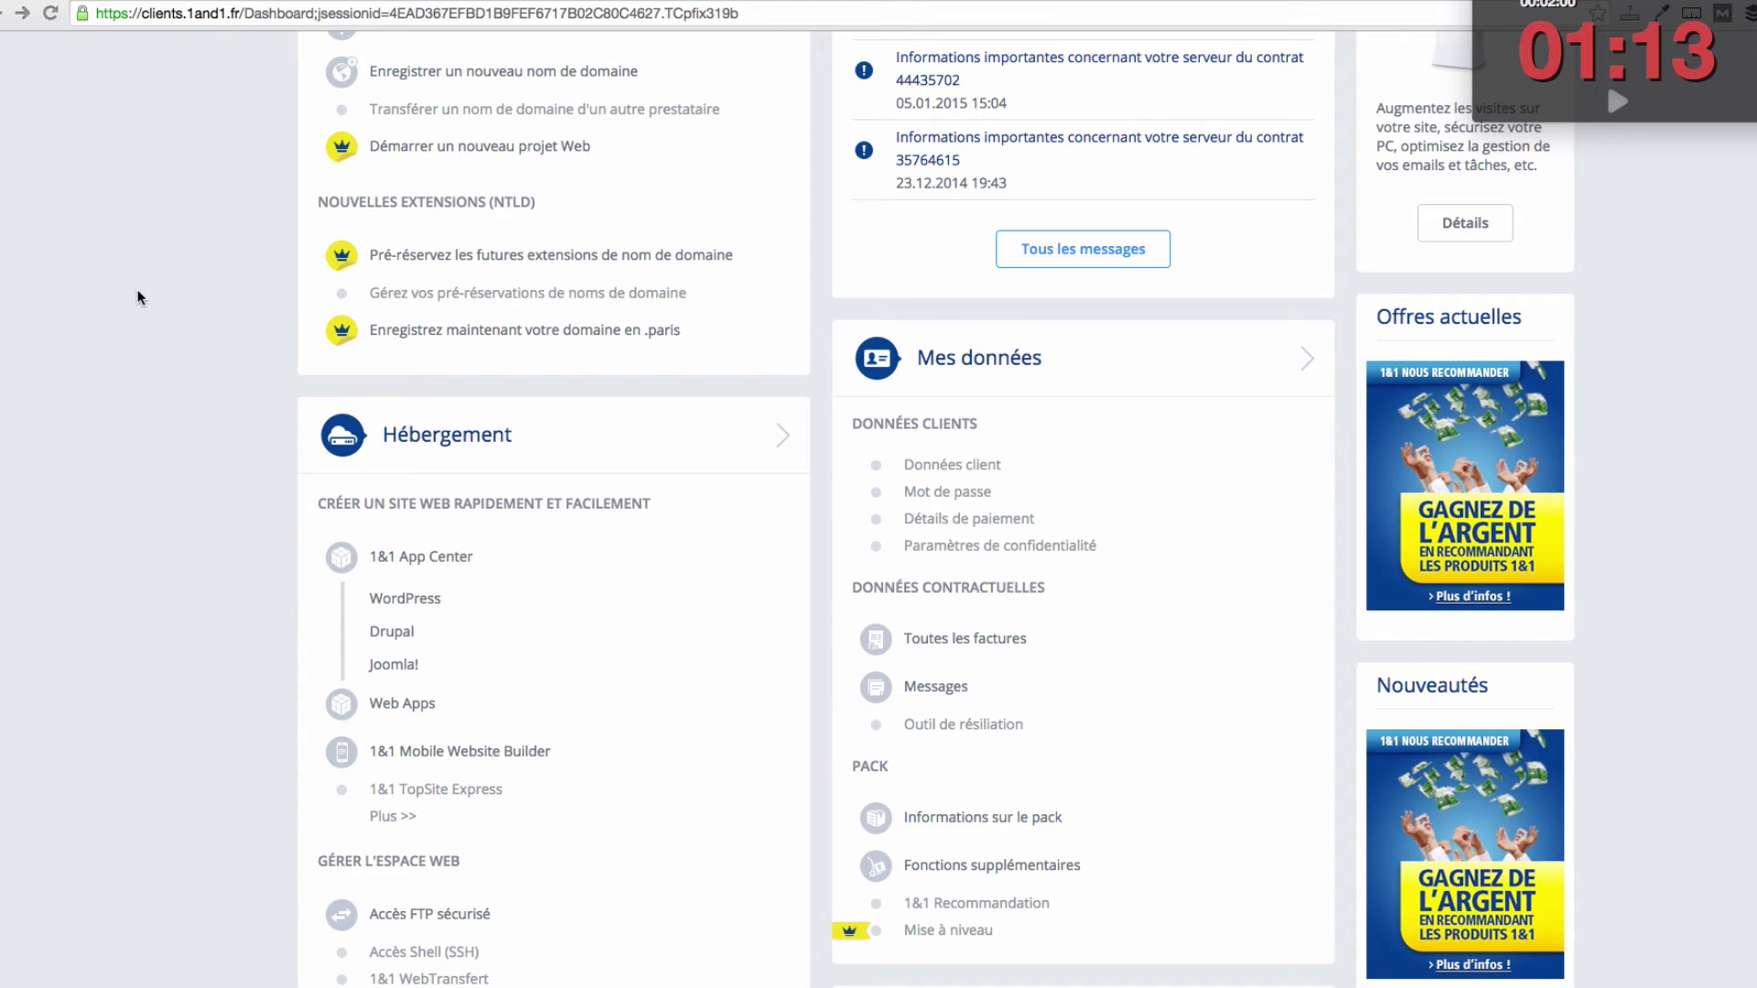
- Open the WordPress application from the Hébergement section of the WP Unlimited pack and start its installation
scroll(137, 289, "up", 5)
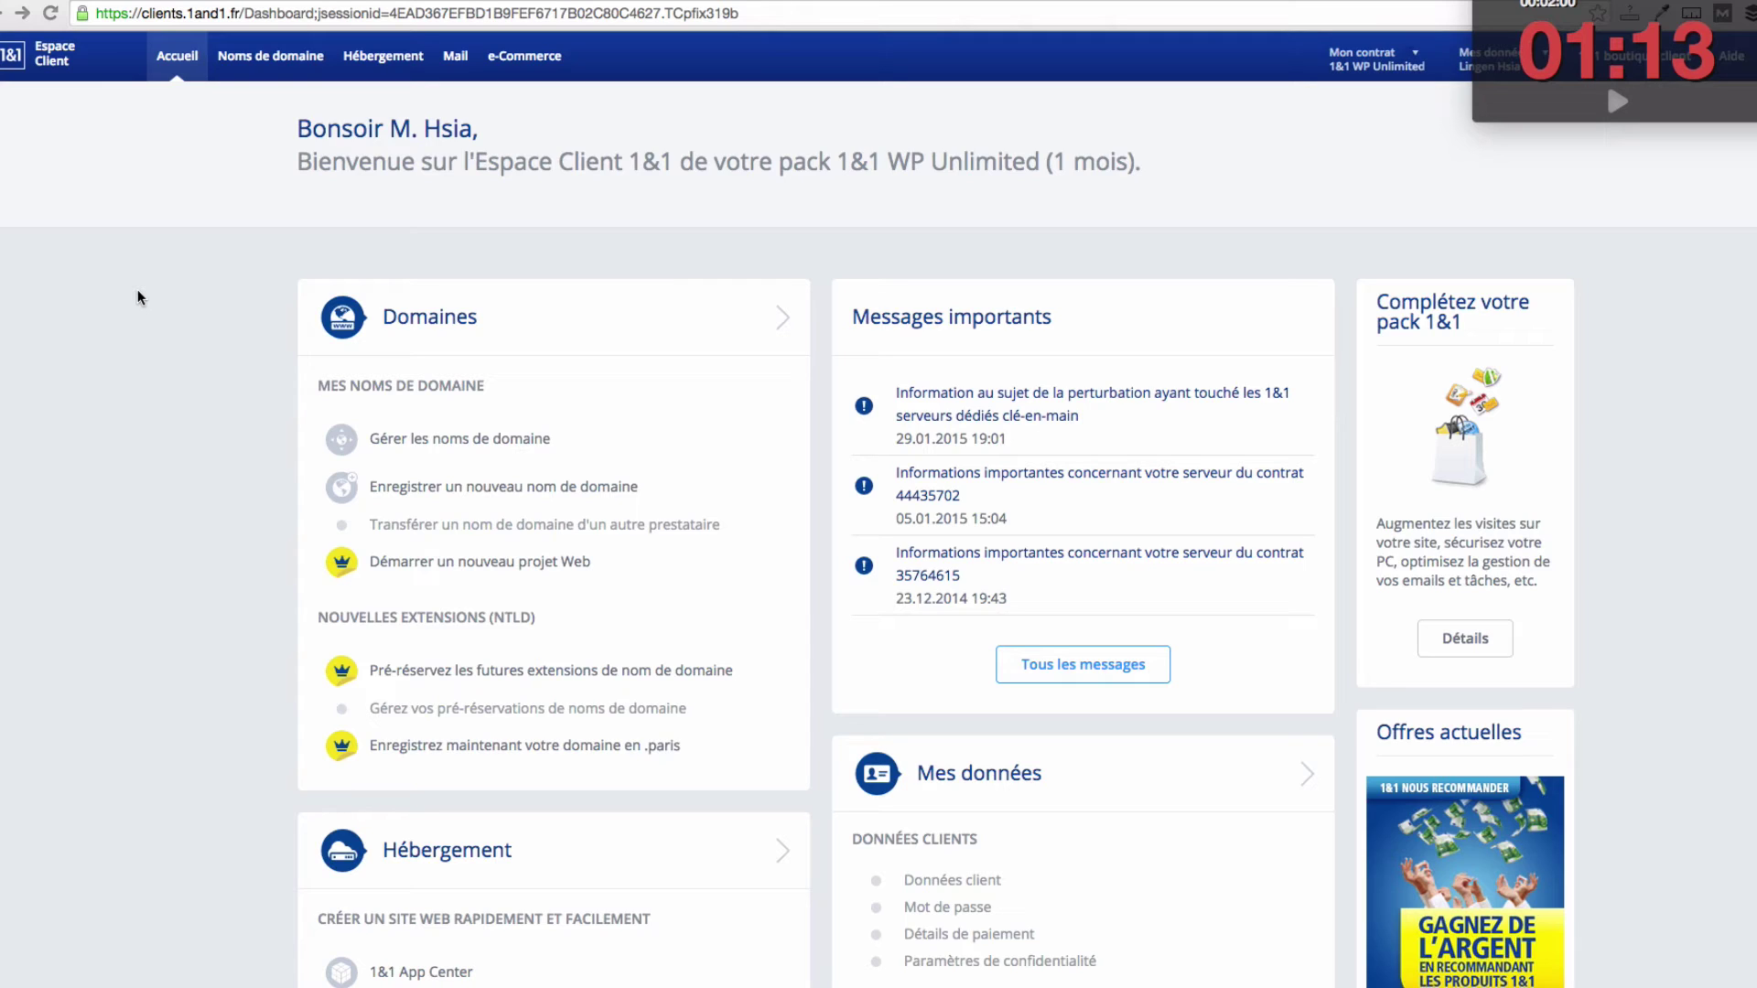
scroll(137, 289, "down", 1)
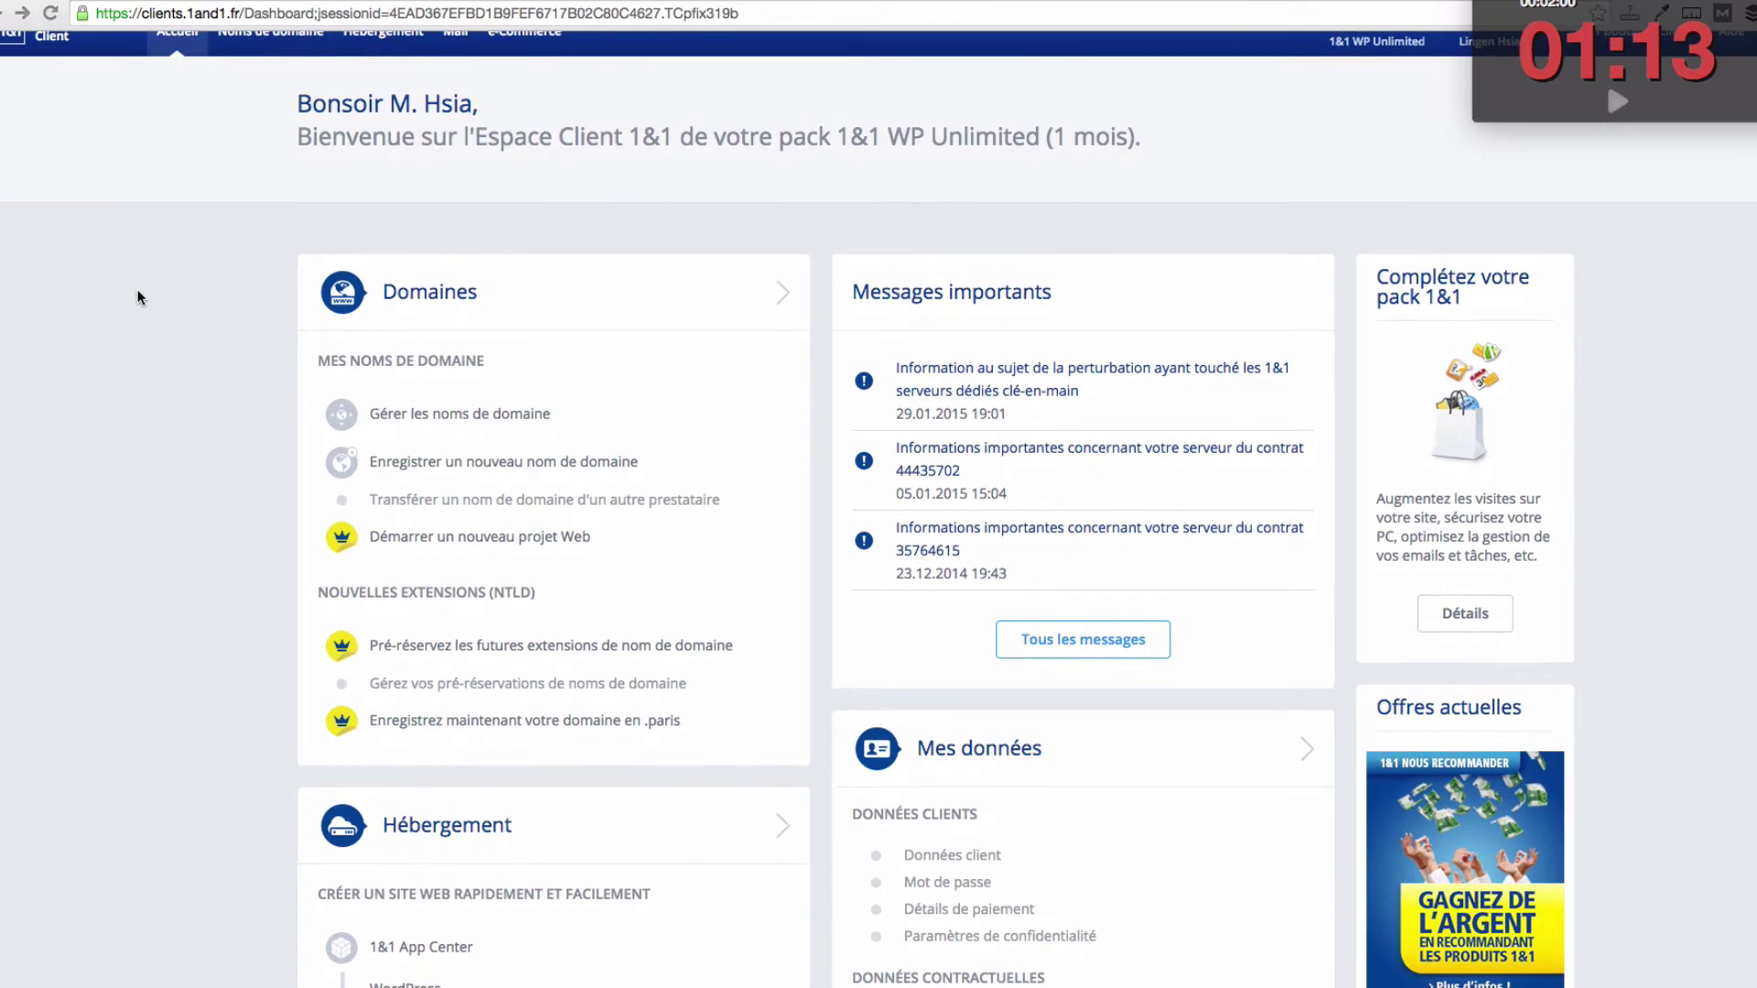
scroll(137, 289, "up", 1)
scroll(137, 289, "down", 1)
scroll(137, 291, "down", 5)
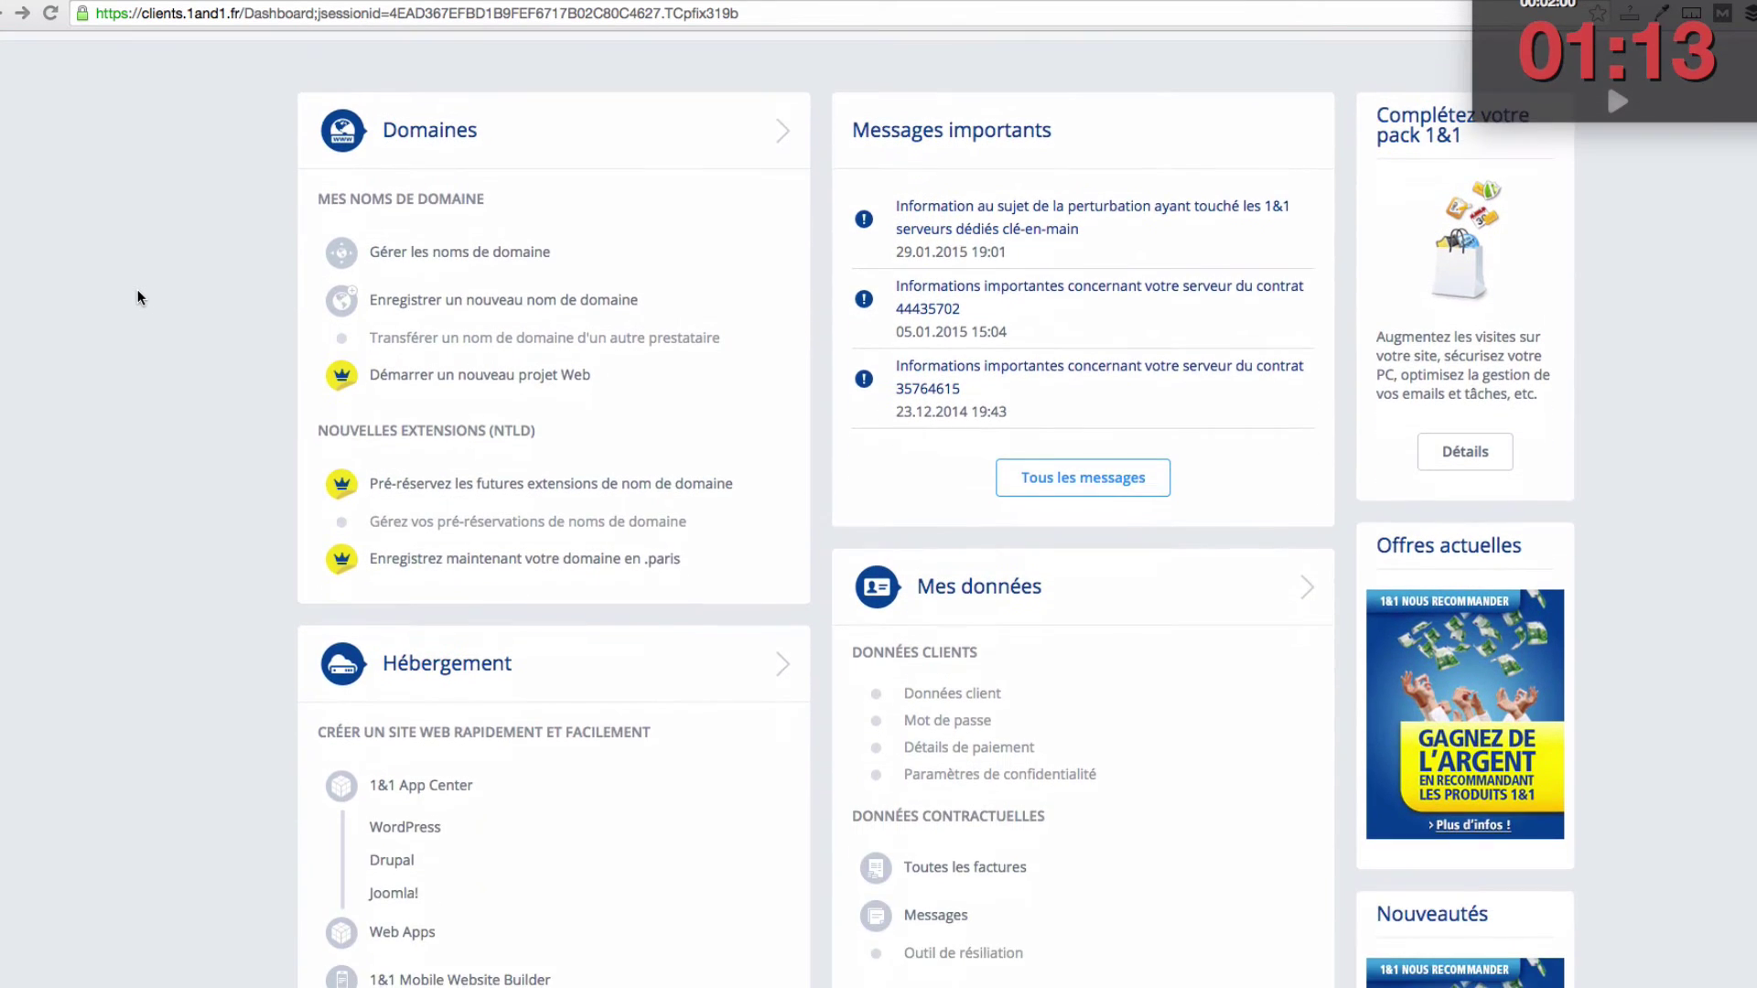
scroll(137, 291, "down", 1)
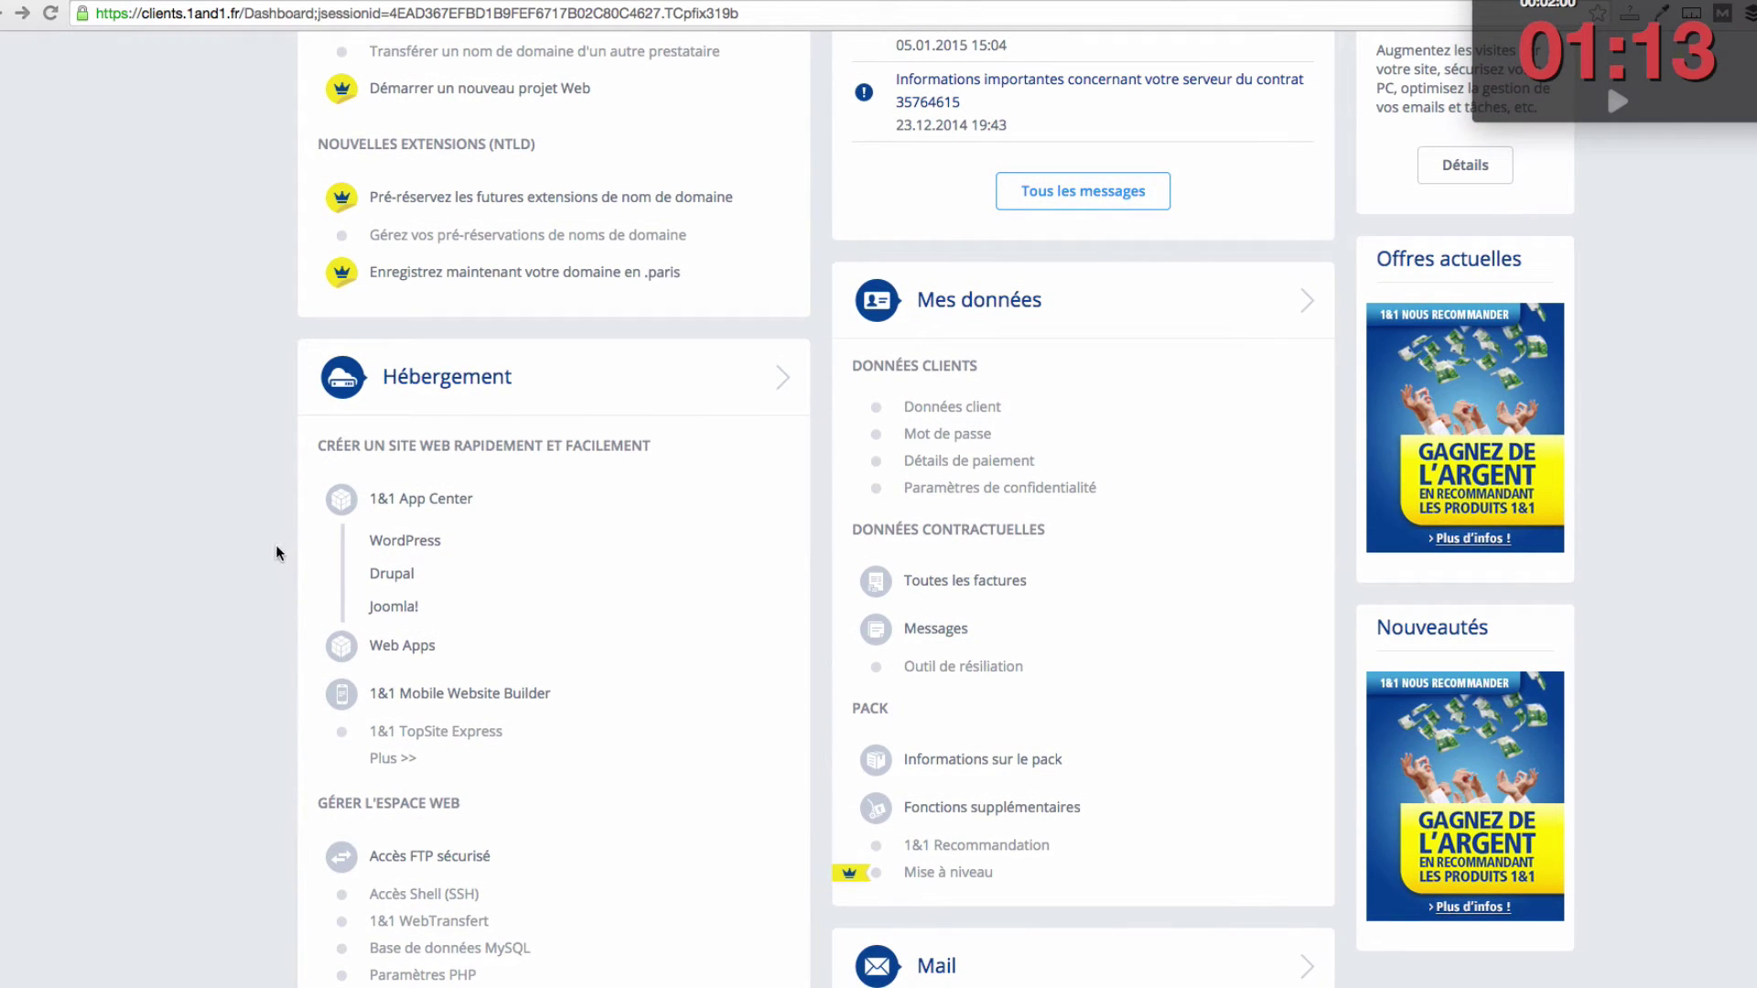
left_click(398, 548)
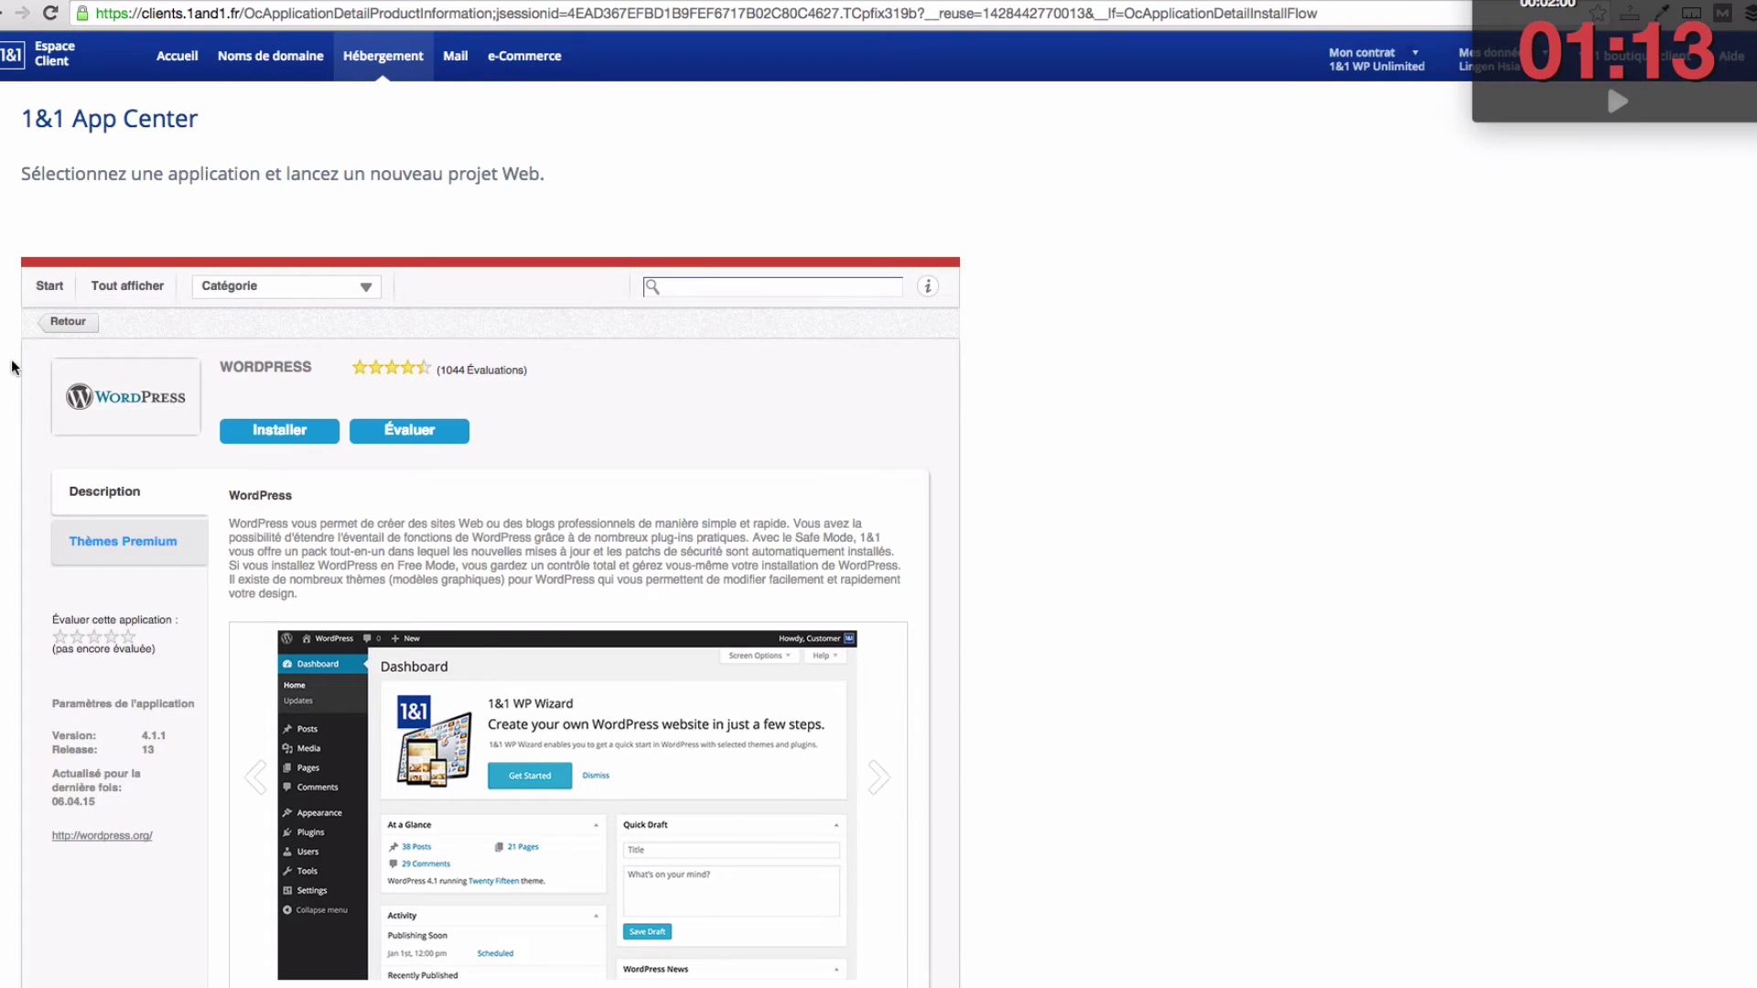
left_click(280, 438)
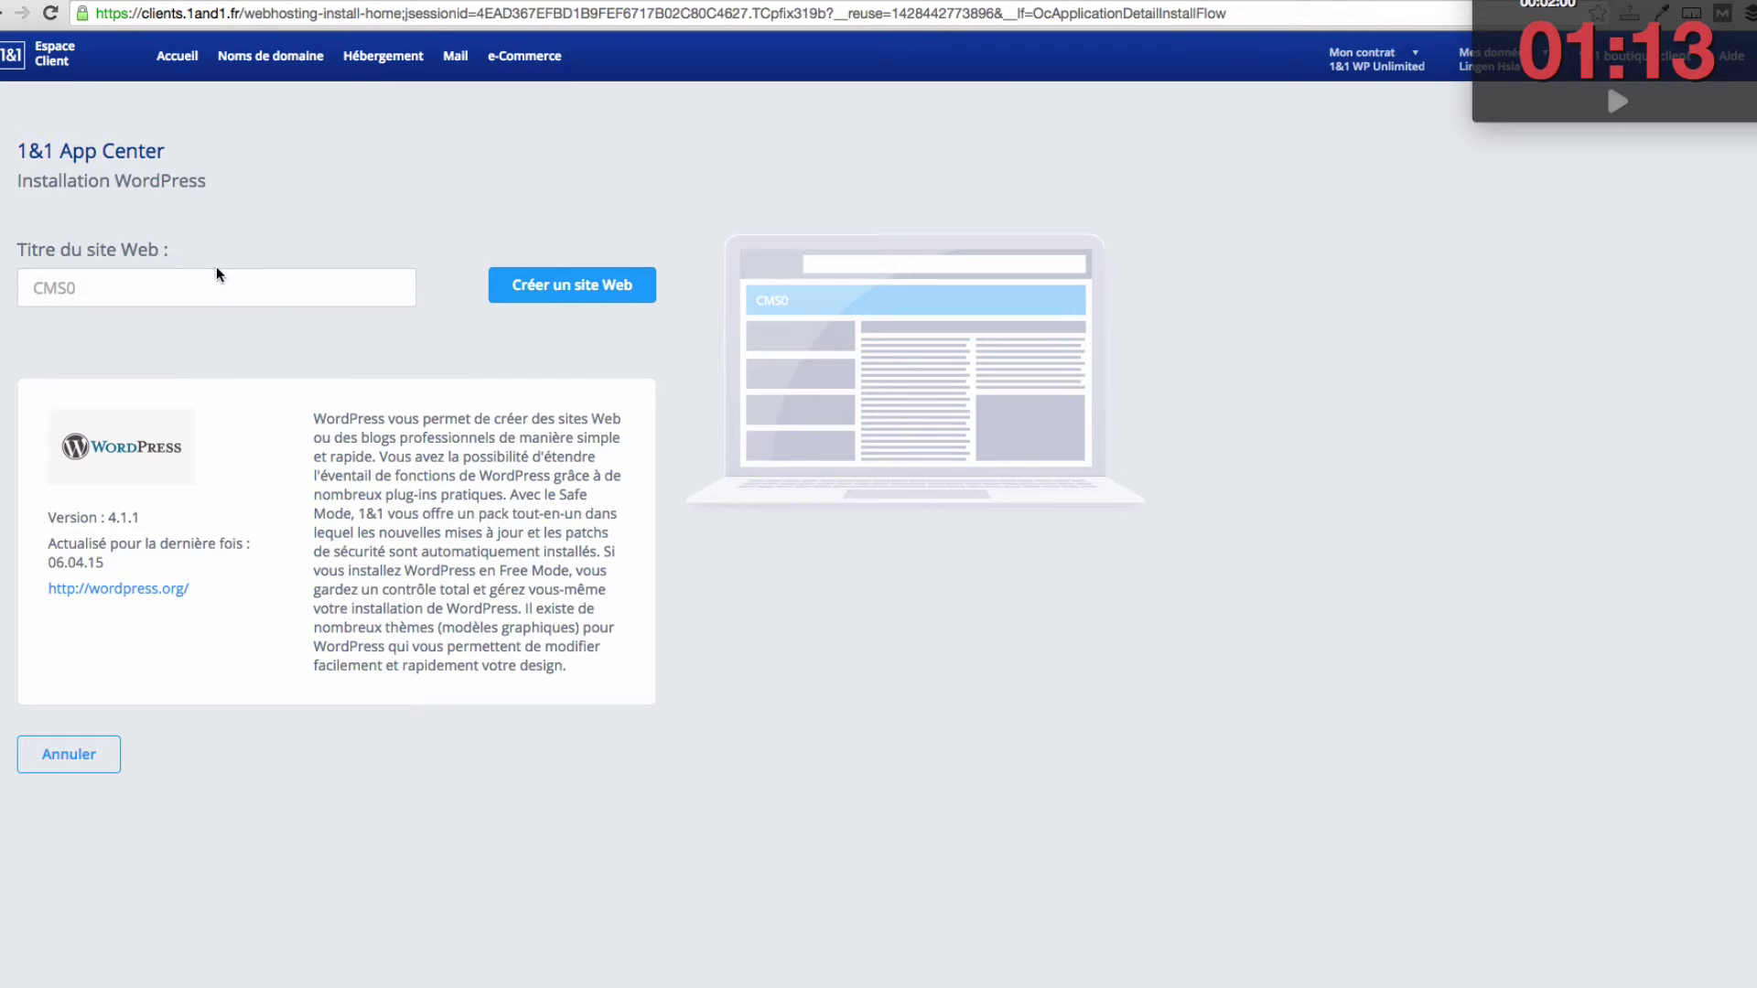
- Examine what the WordPress description says about Safe Mode and Free Mode, highlighting both terms
left_click(217, 295)
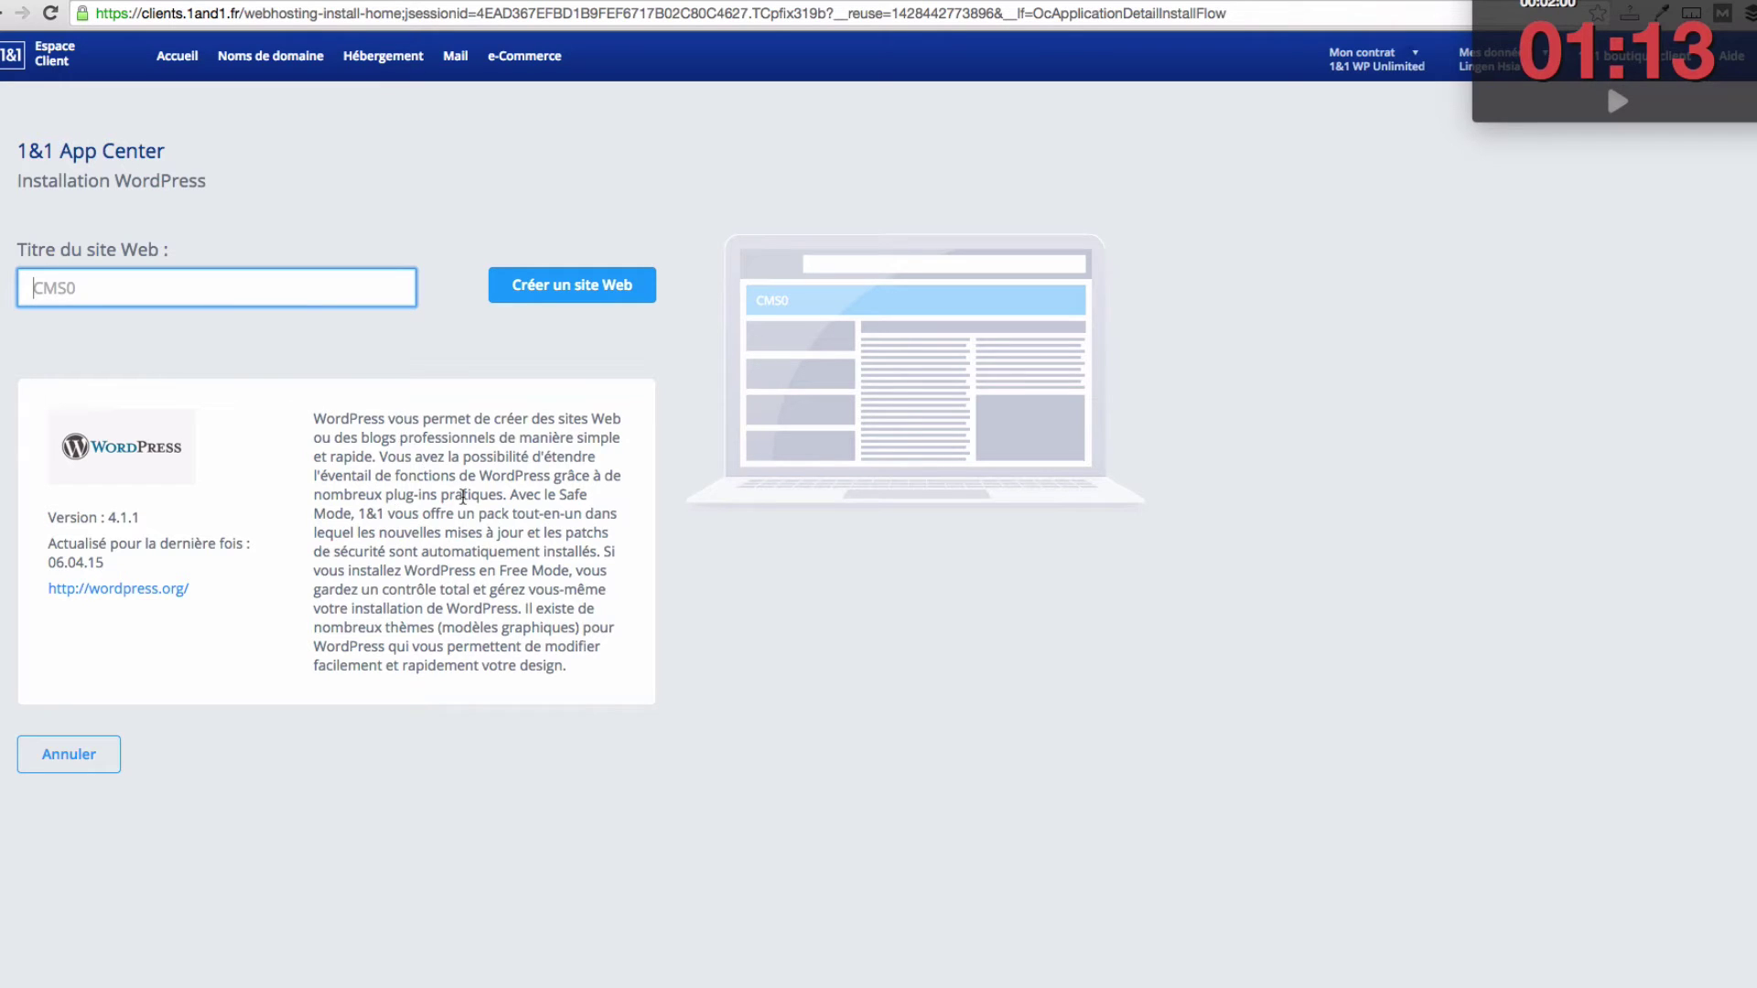
left_click_drag(499, 569, 570, 568)
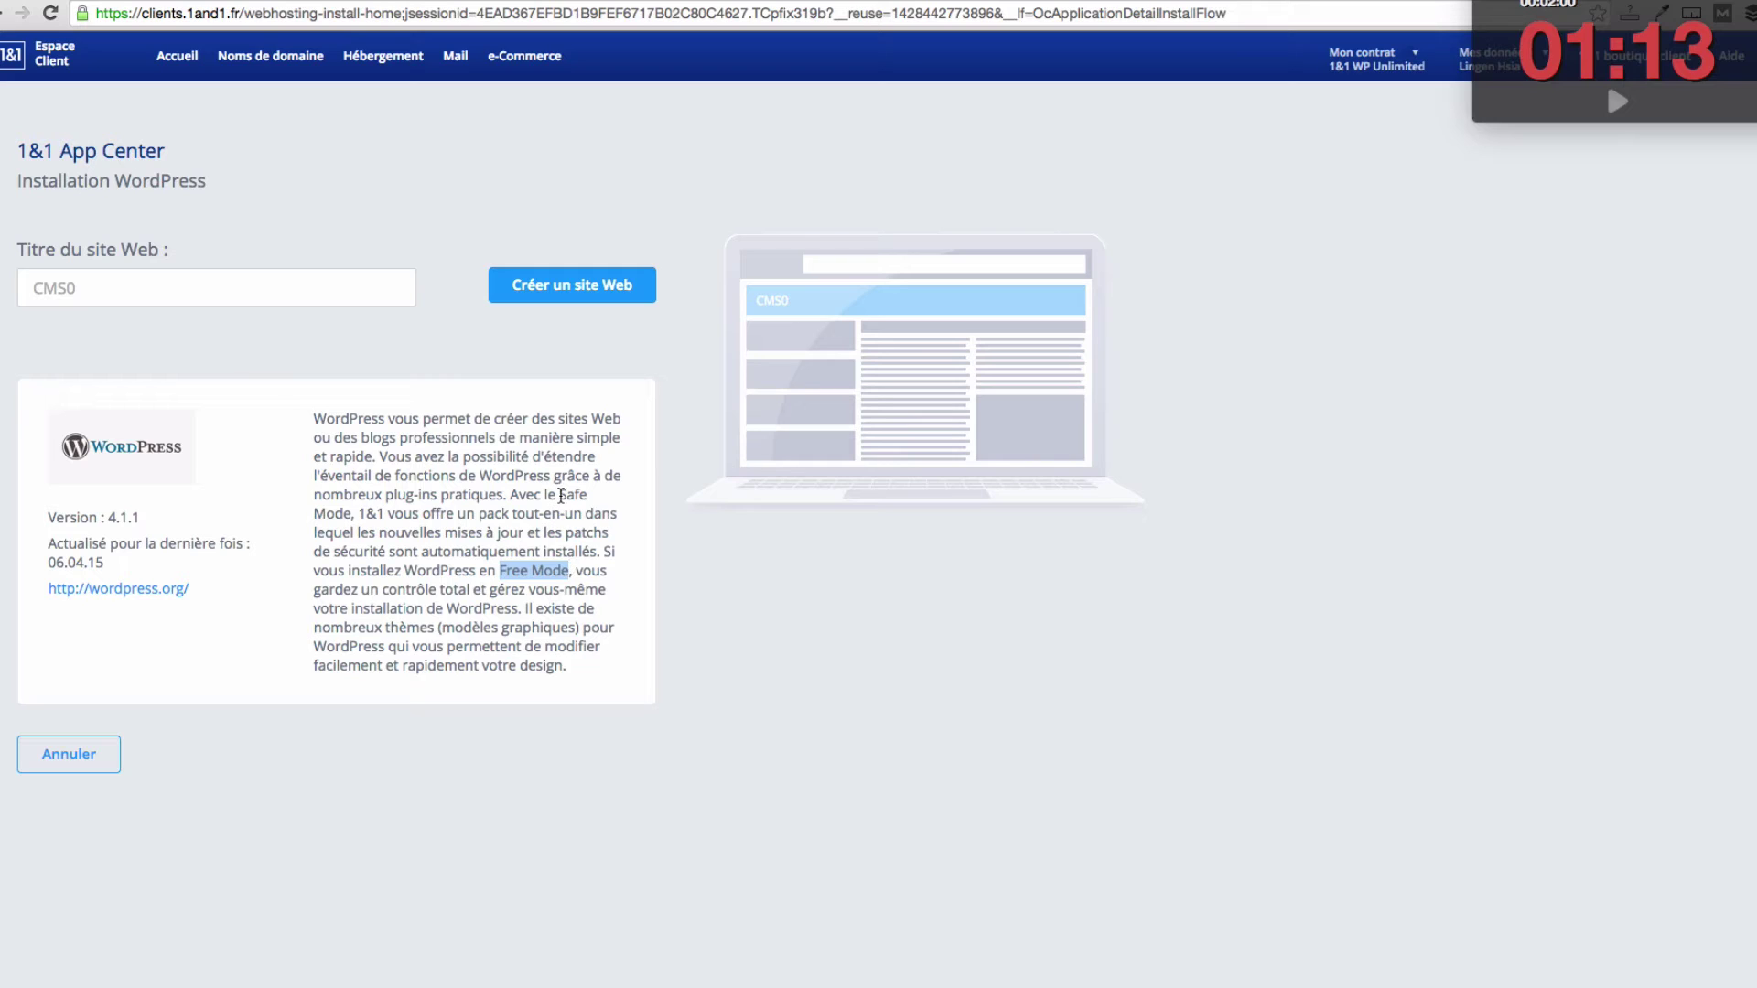
left_click_drag(560, 494, 349, 520)
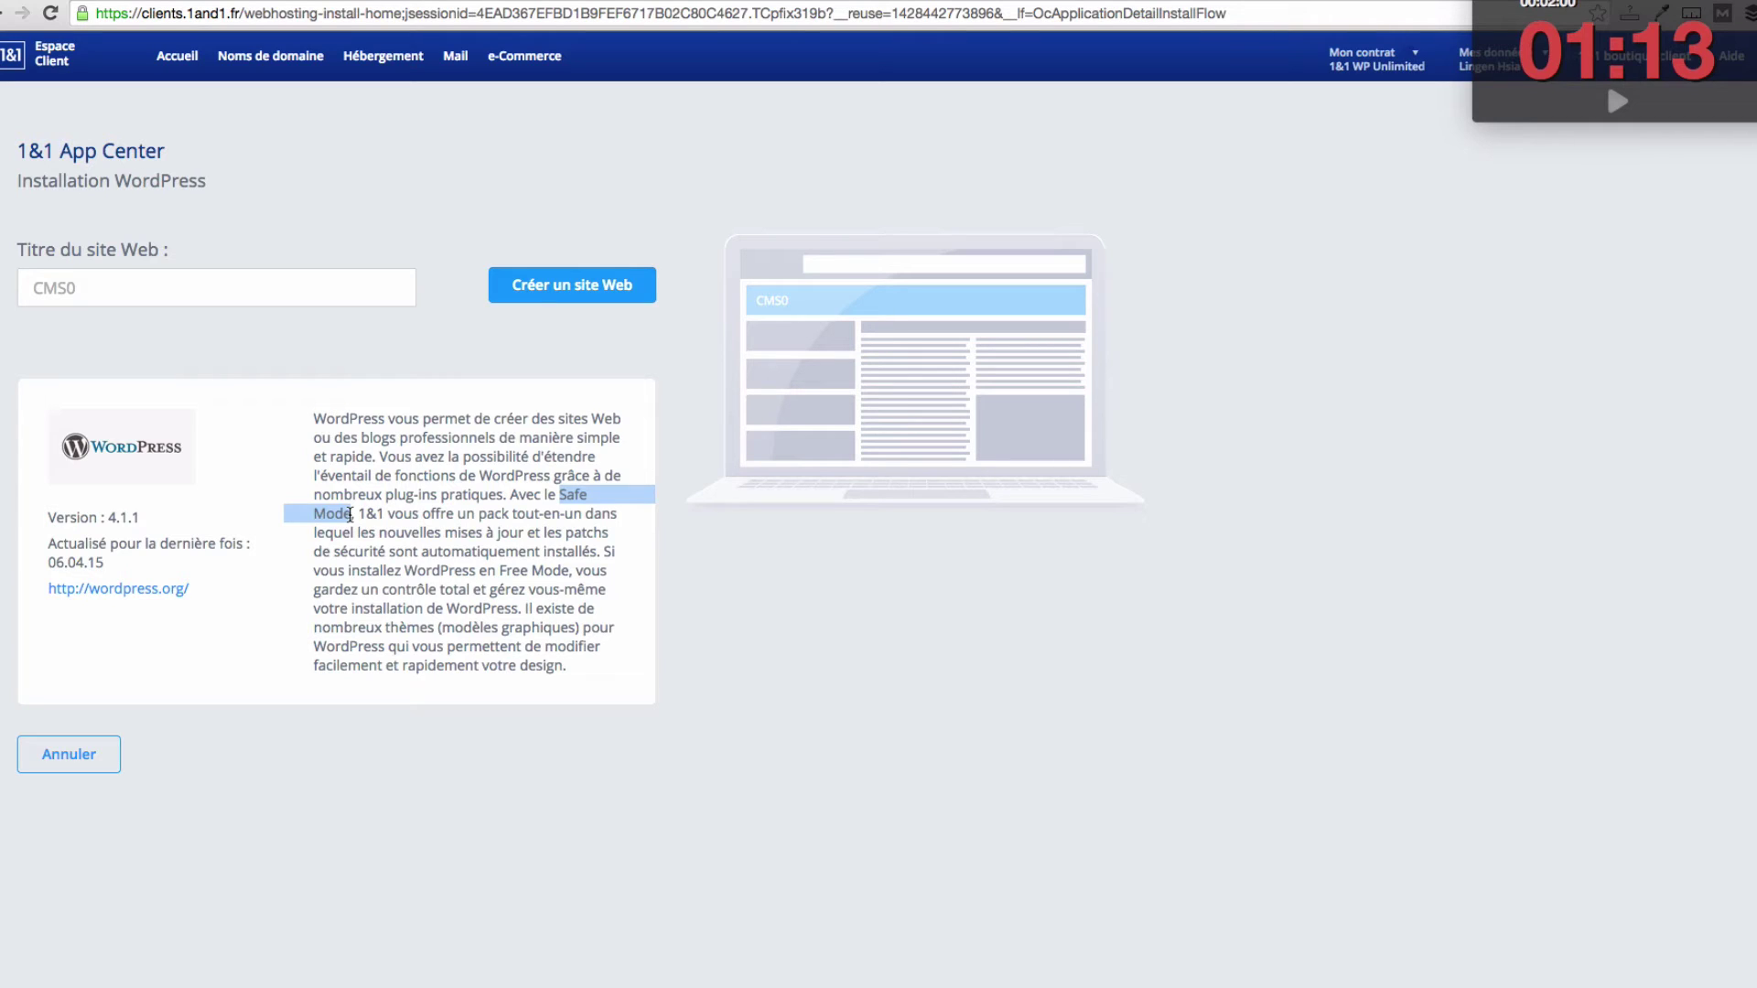
left_click(565, 492)
left_click_drag(556, 494, 354, 516)
left_click(557, 492)
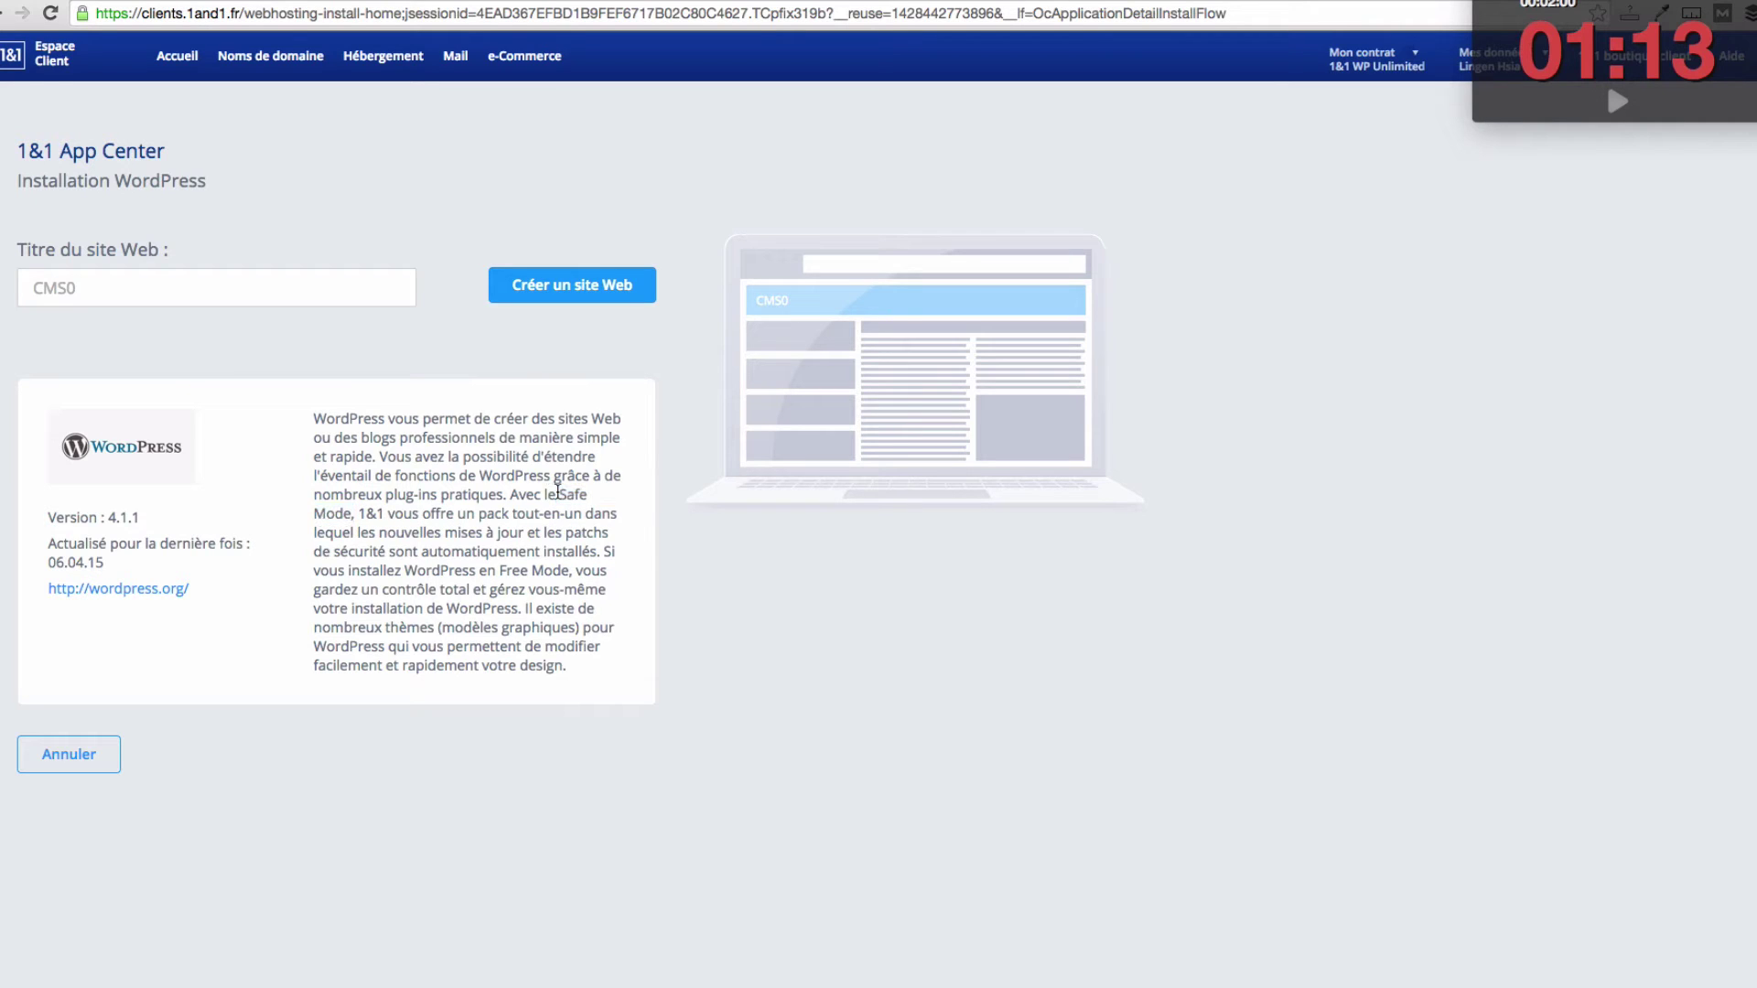
left_click_drag(563, 498, 353, 519)
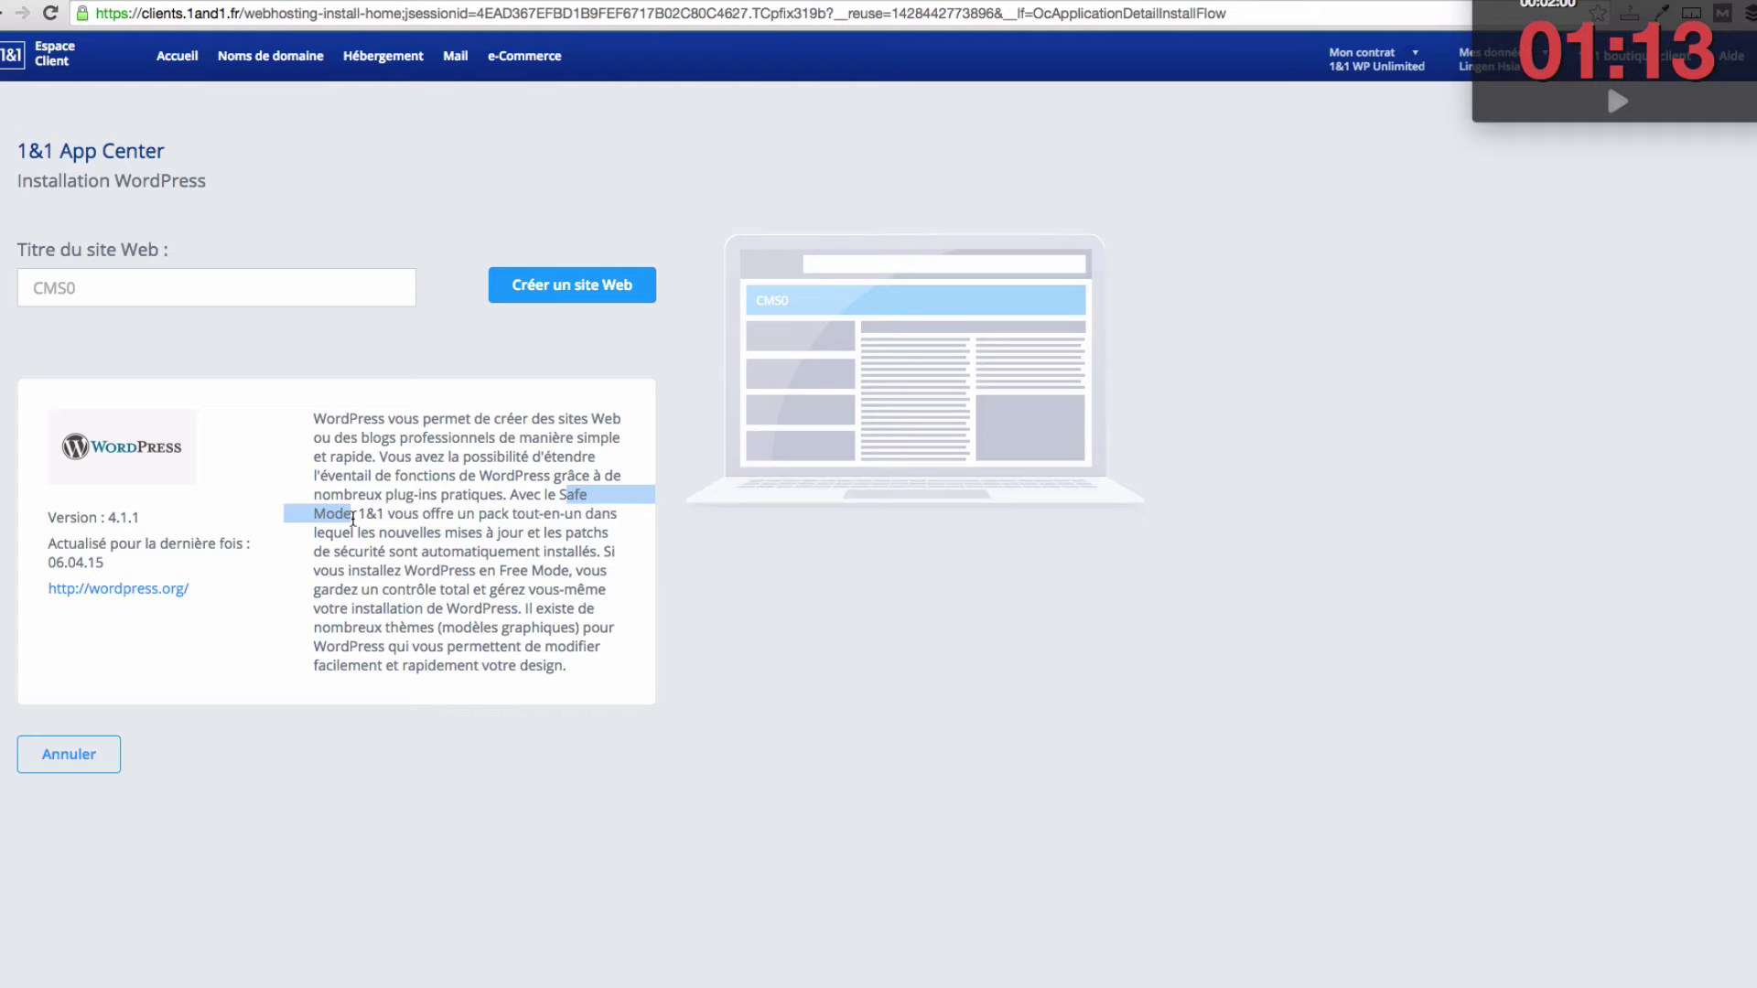
left_click(560, 494)
left_click_drag(559, 494, 344, 515)
left_click(468, 532)
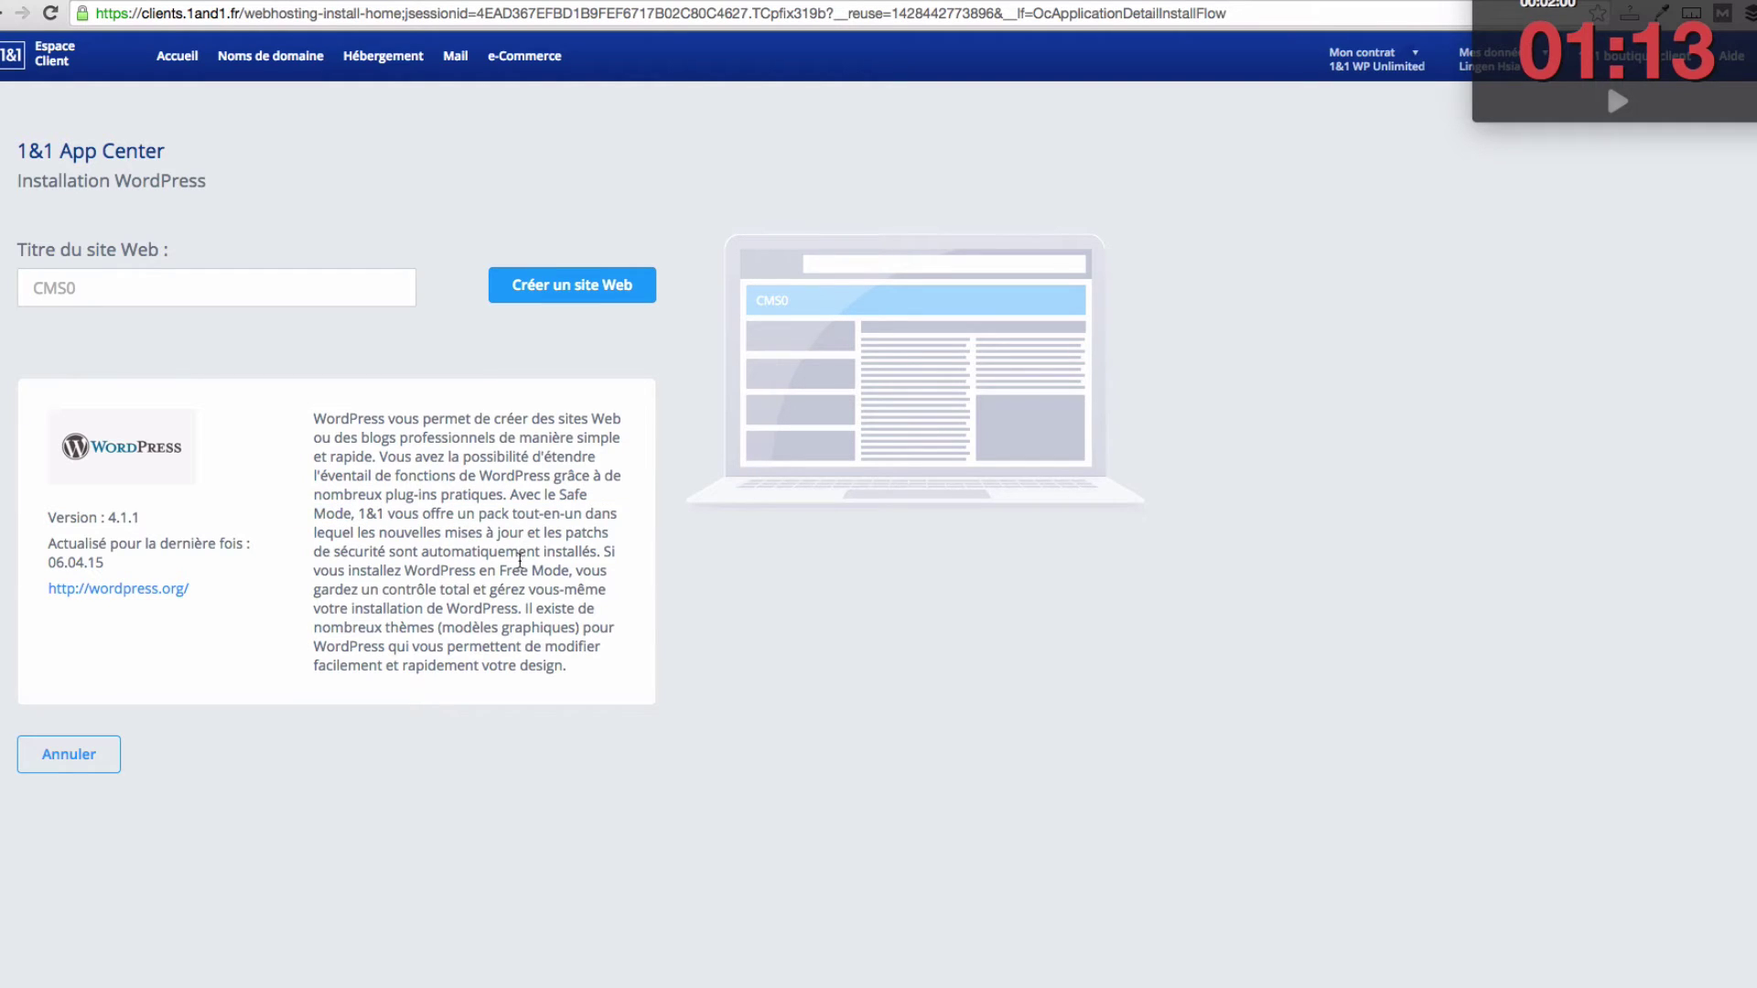
left_click_drag(497, 572, 568, 570)
- Resume the countdown timer and create the WordPress website with the title ABCDEFG
left_click(300, 303)
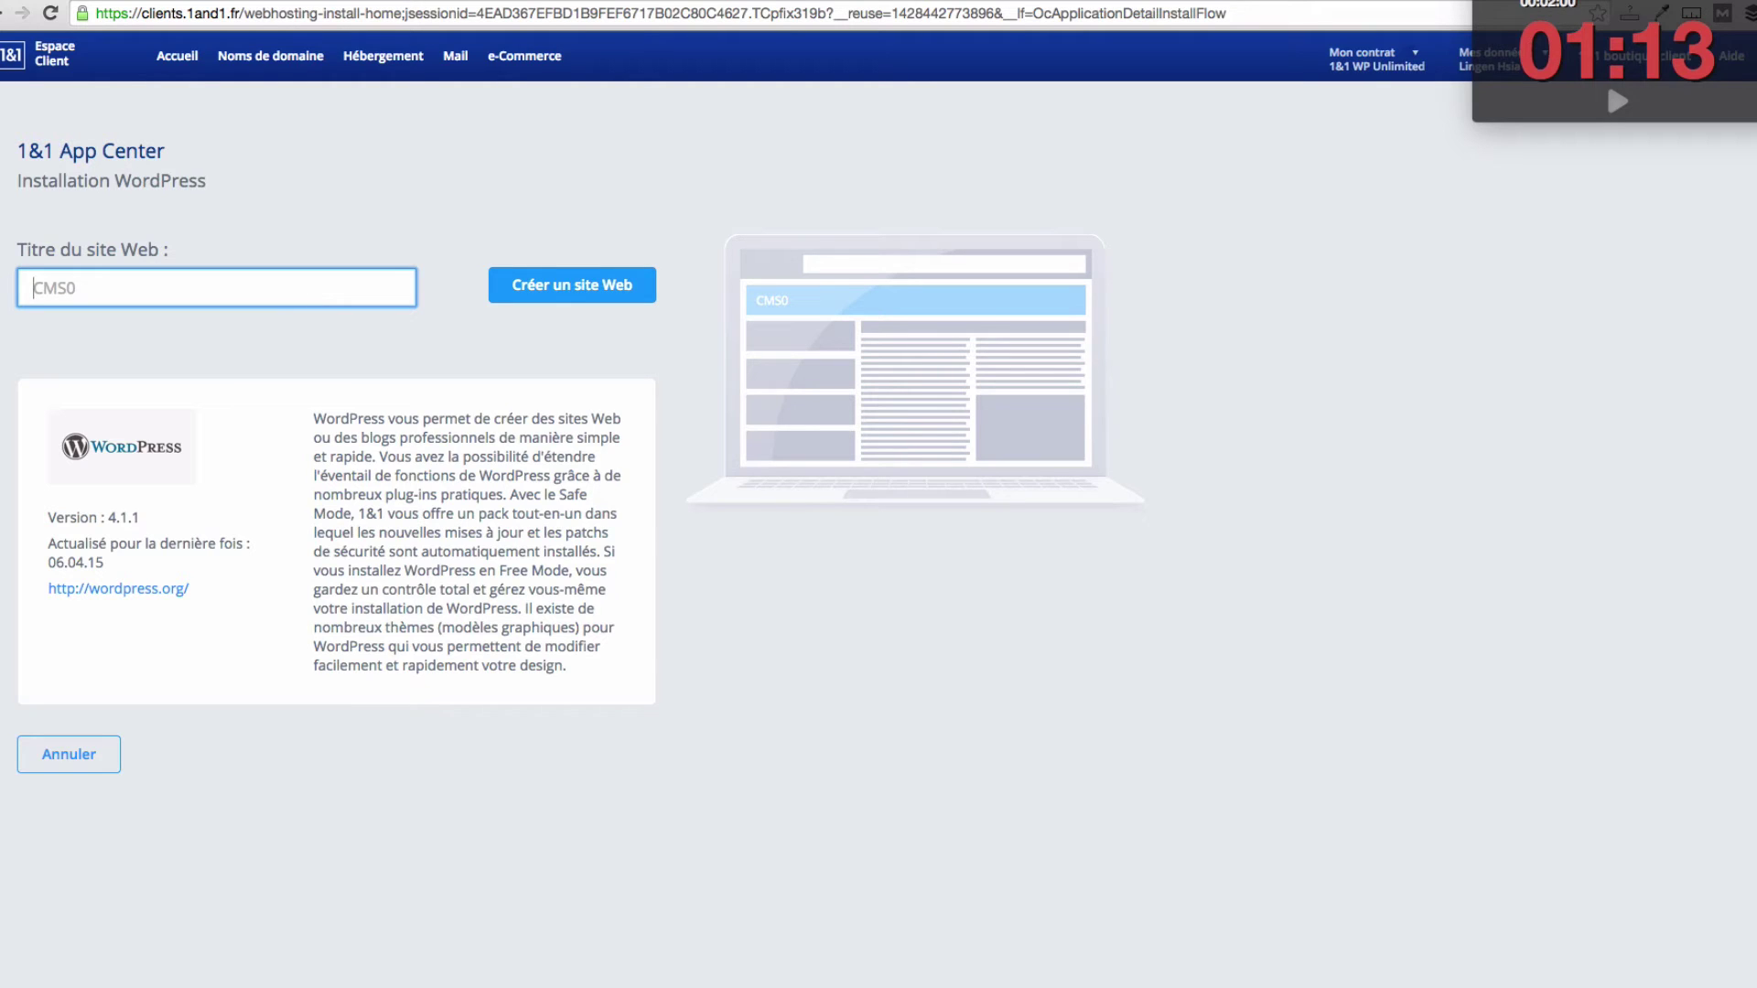
left_click(1625, 110)
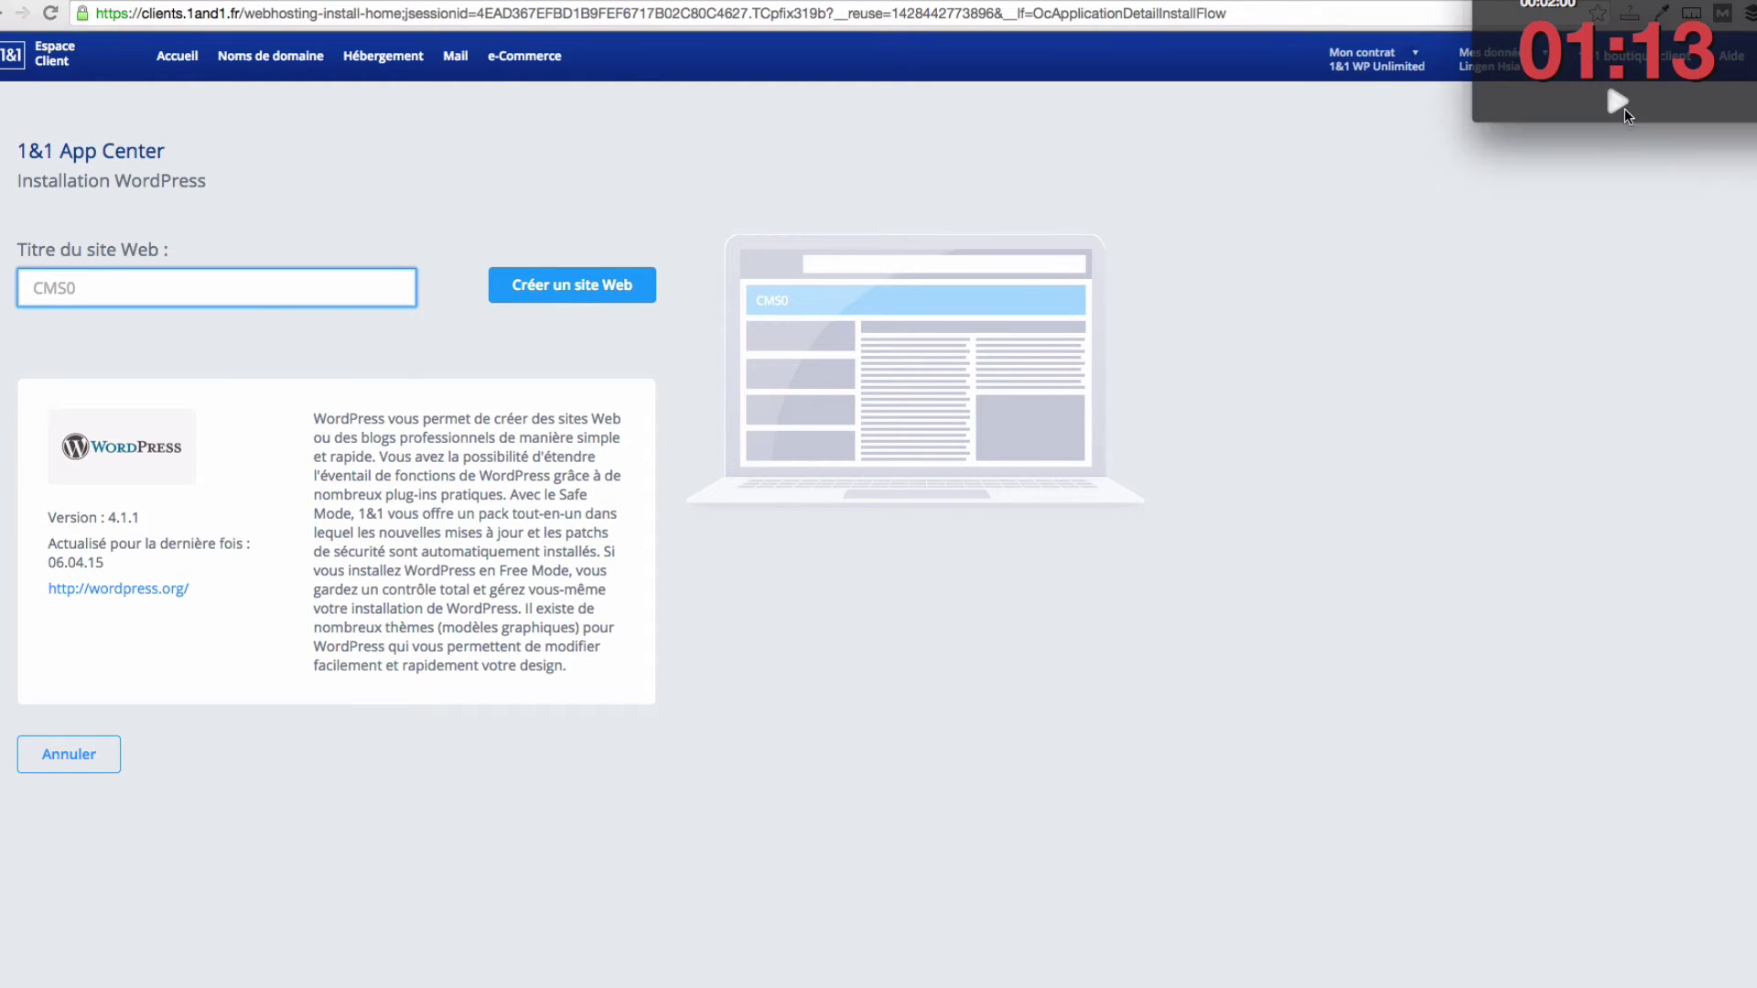
left_click(1625, 112)
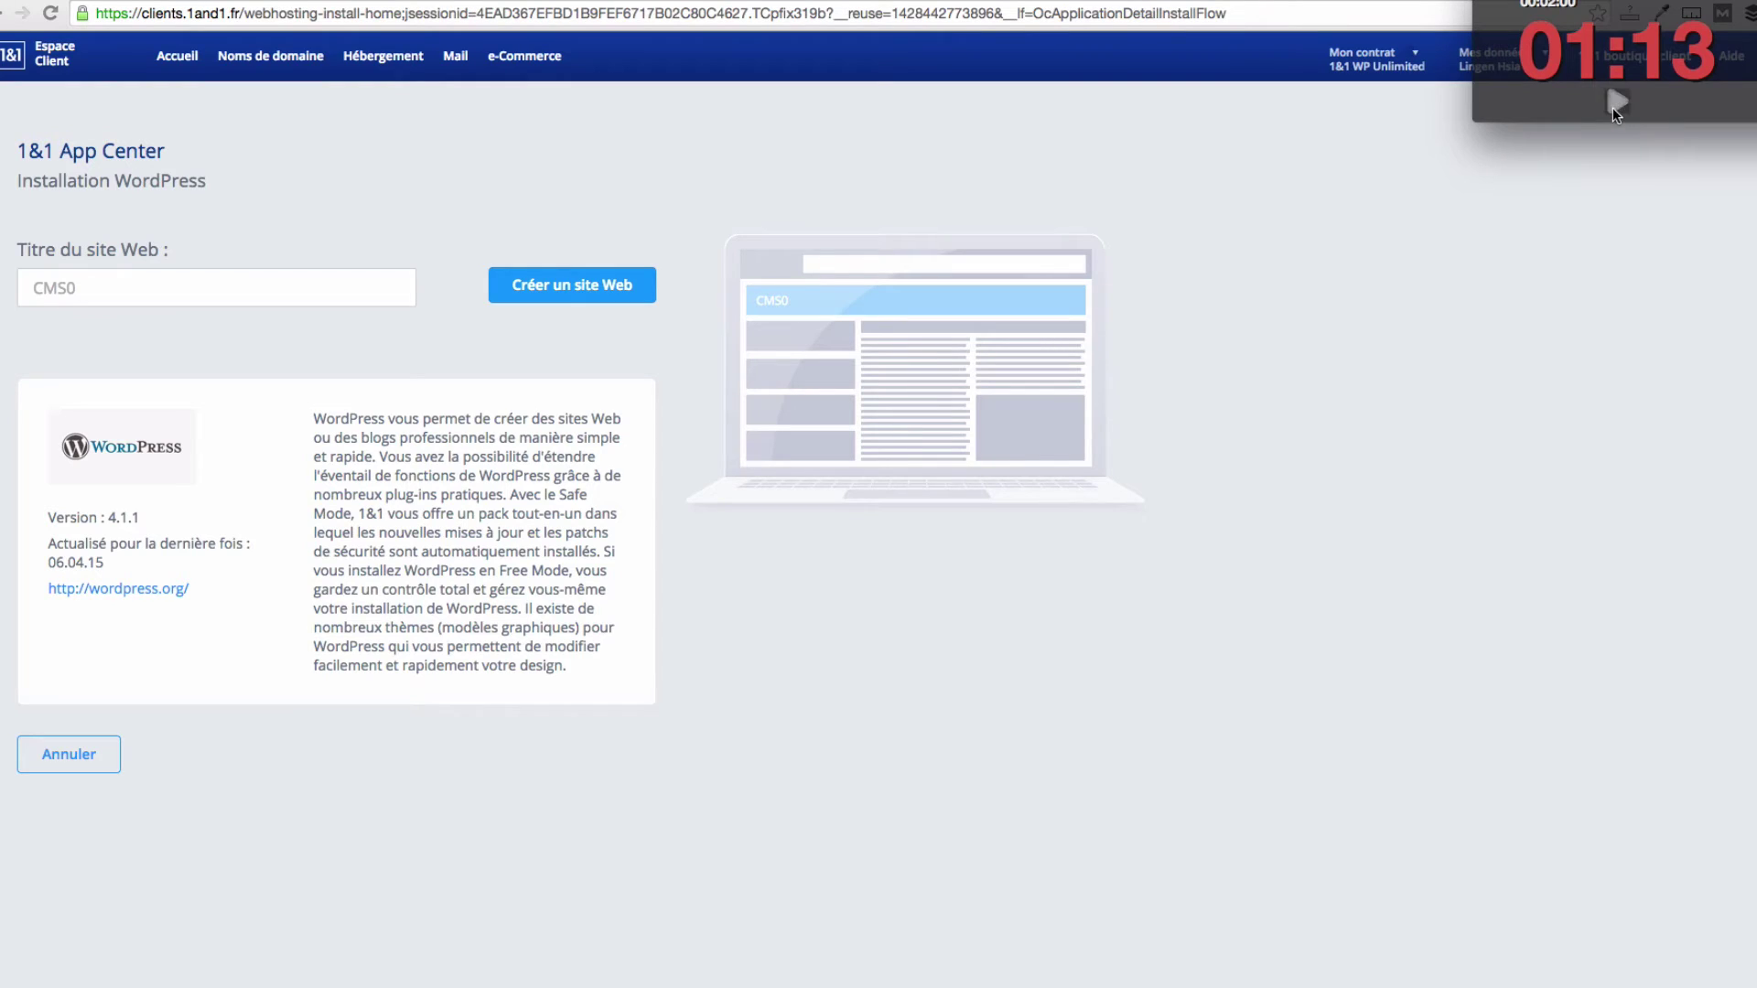
left_click(227, 283)
type("AB")
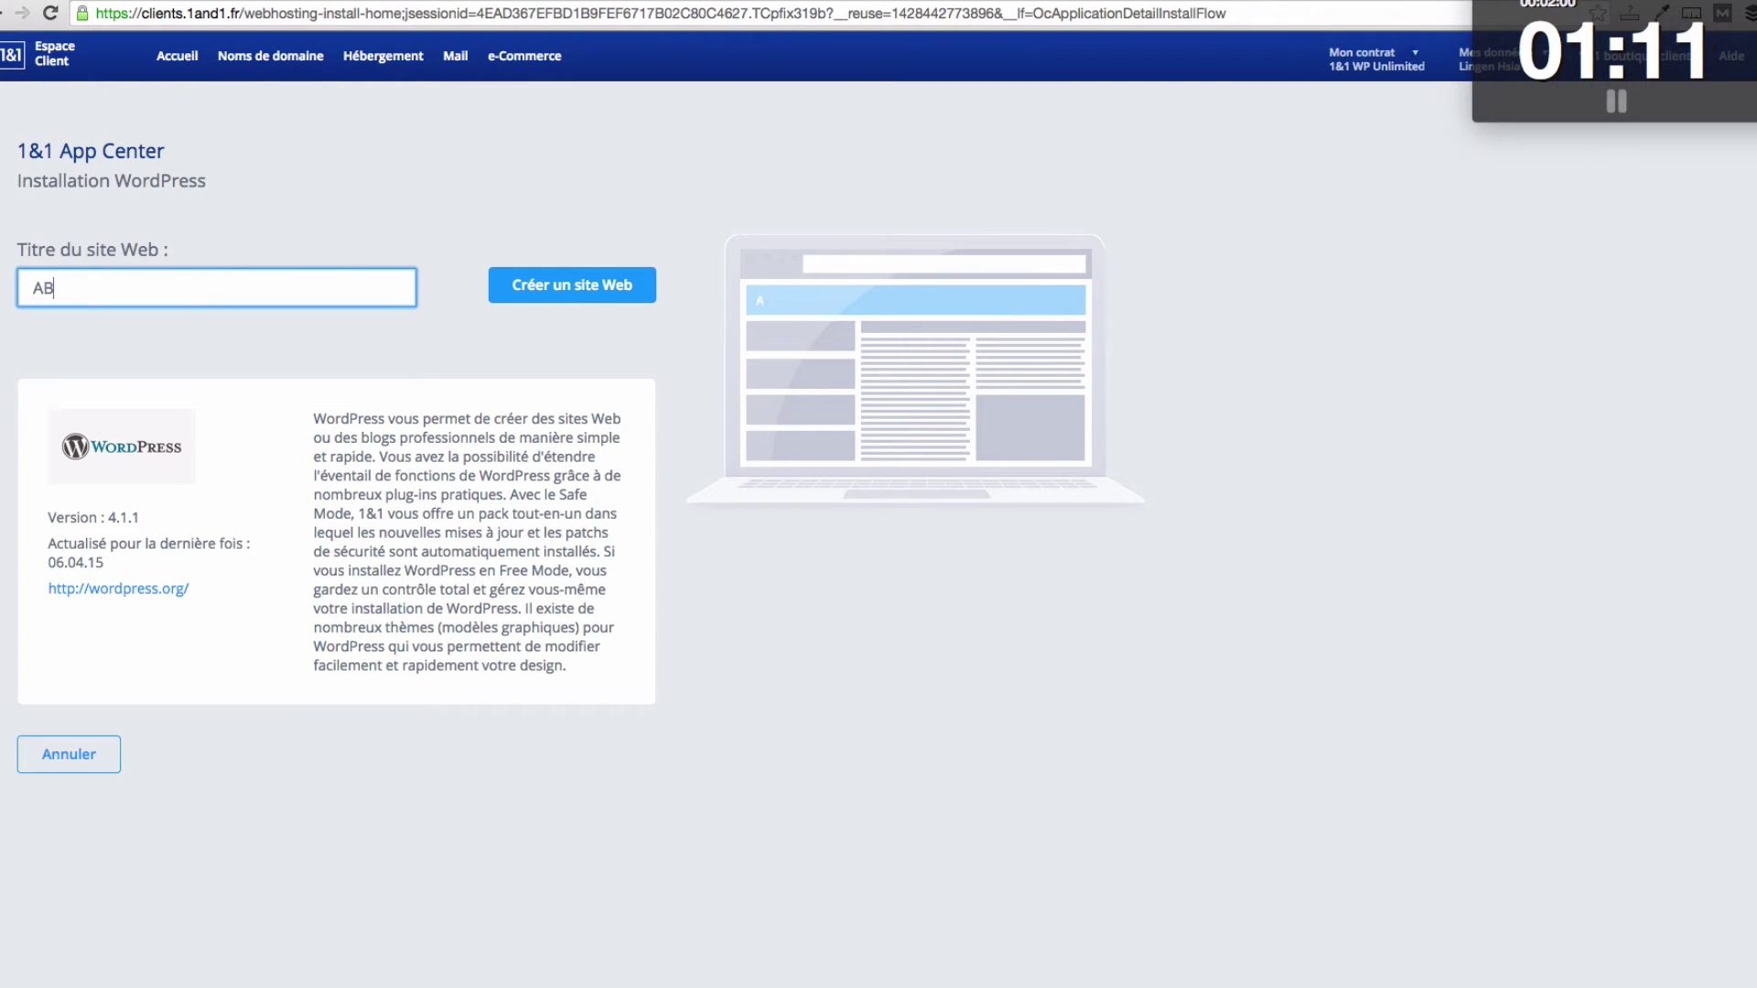
type("CDEFG")
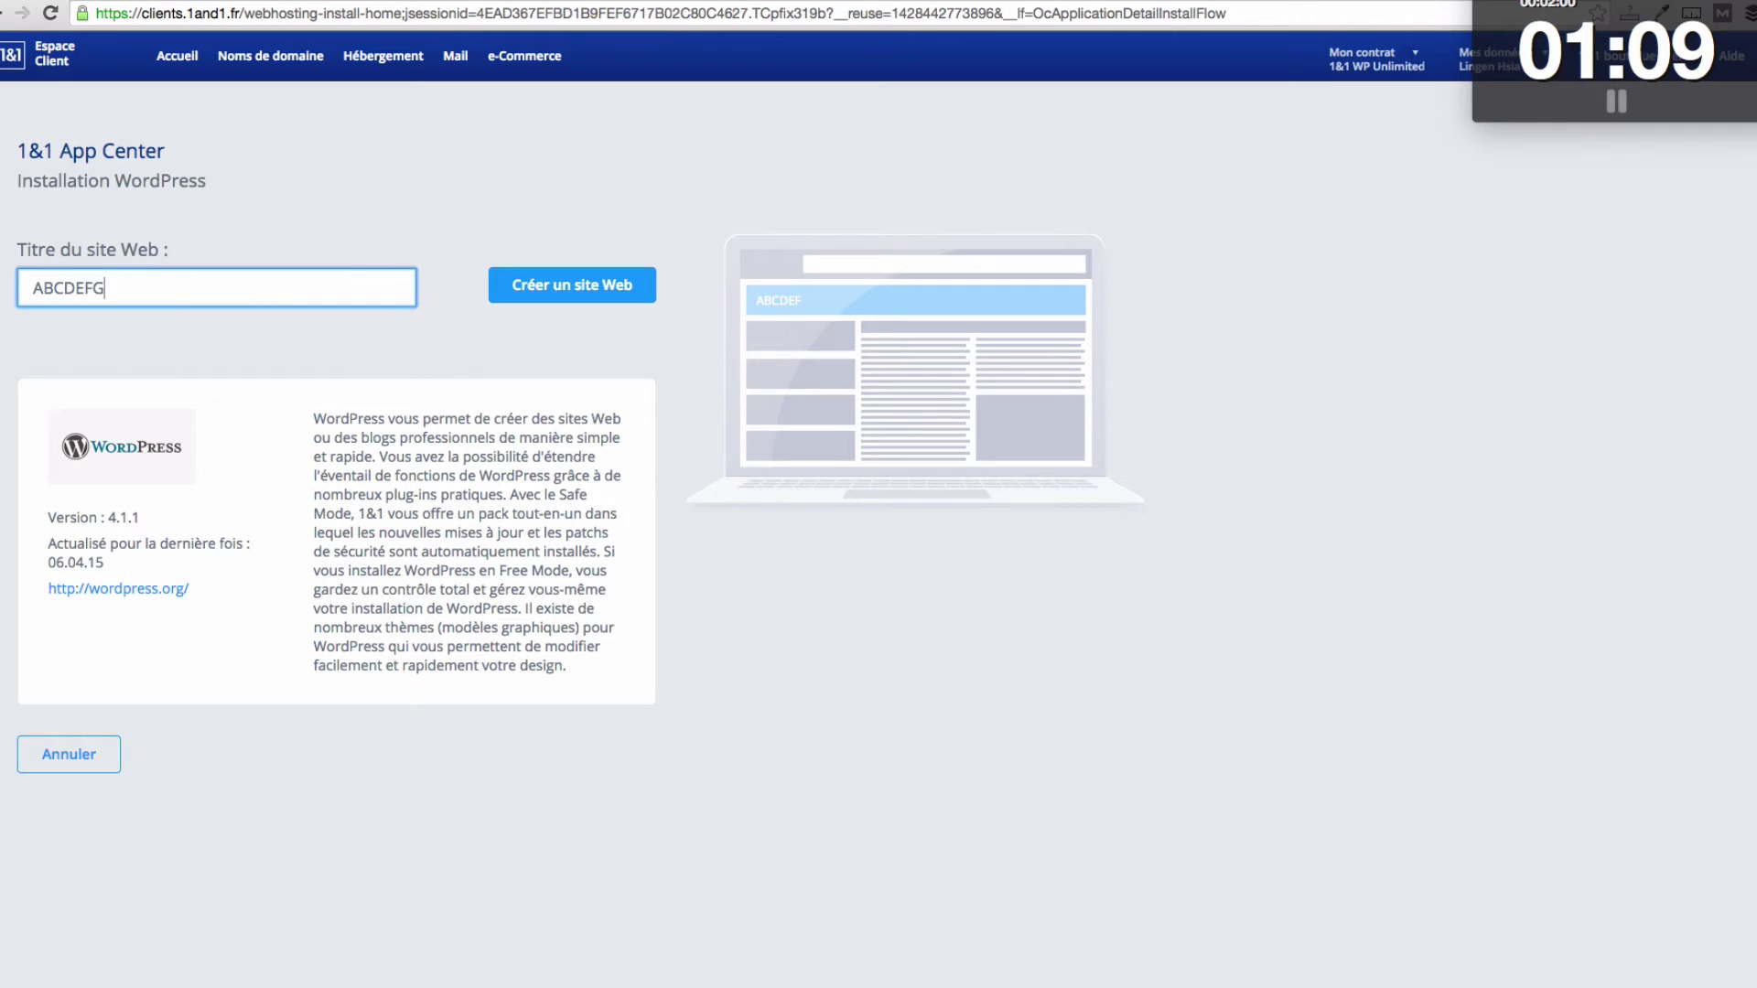
left_click(532, 287)
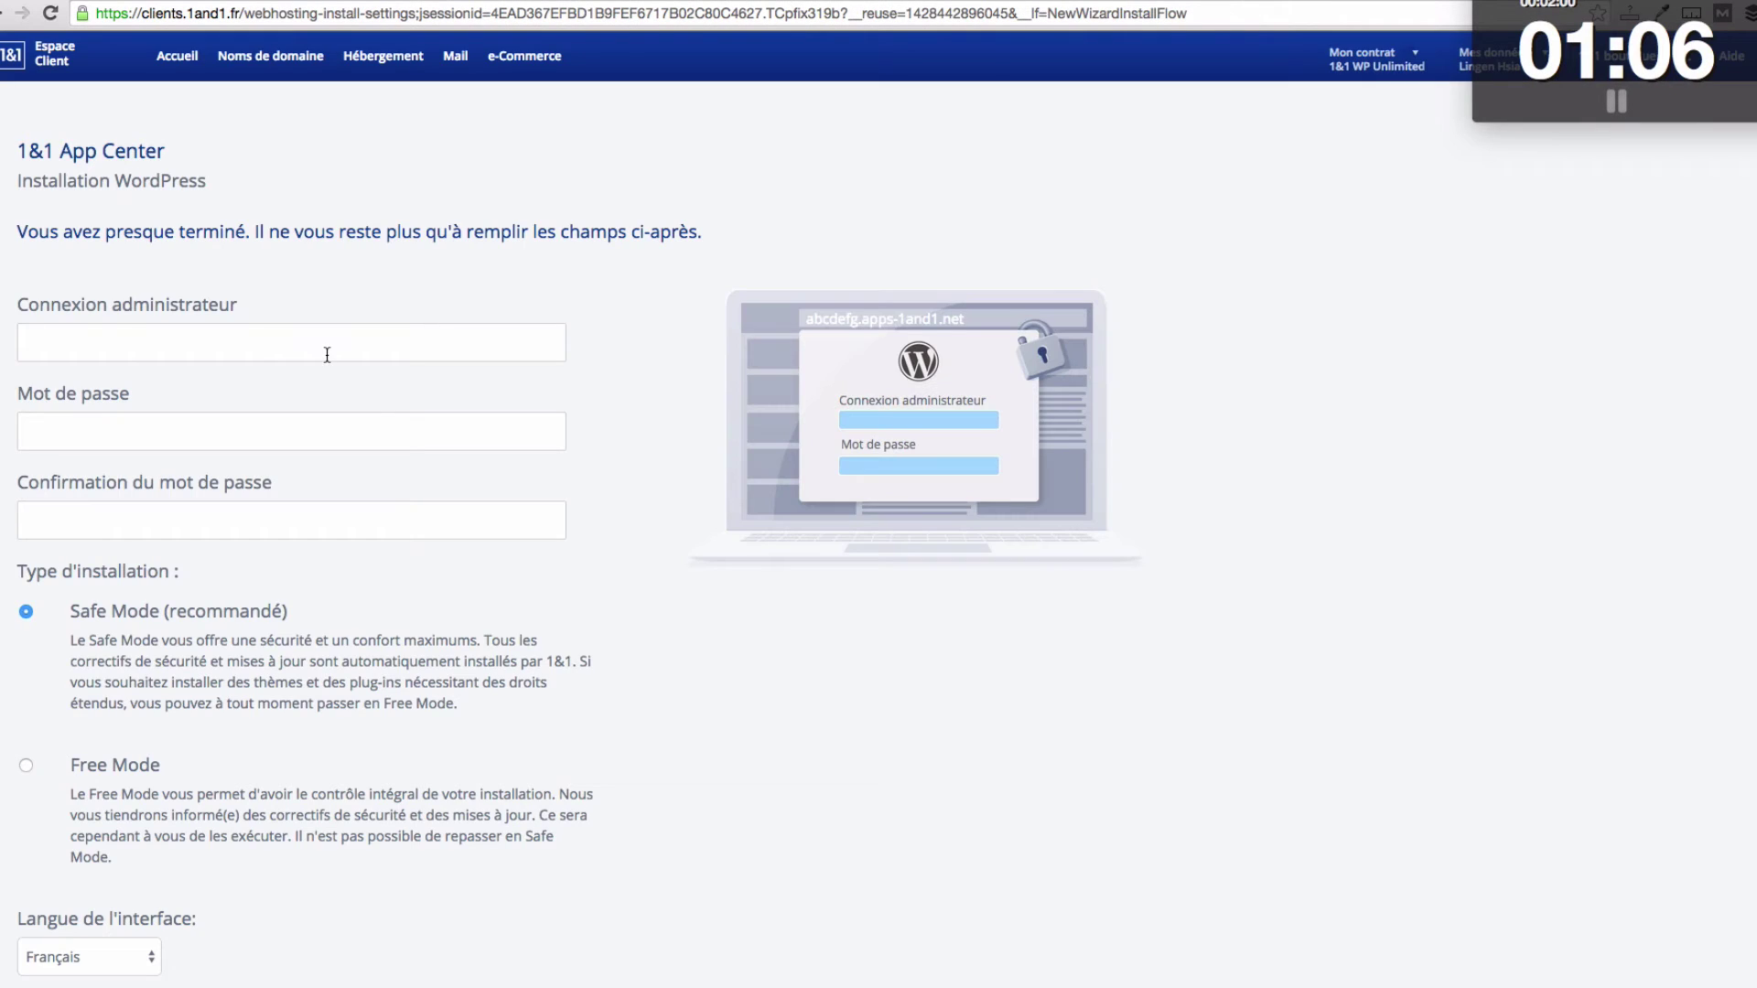
- Fill in the WordPress administrator login name and enter the administrator password along with its confirmation
left_click(326, 348)
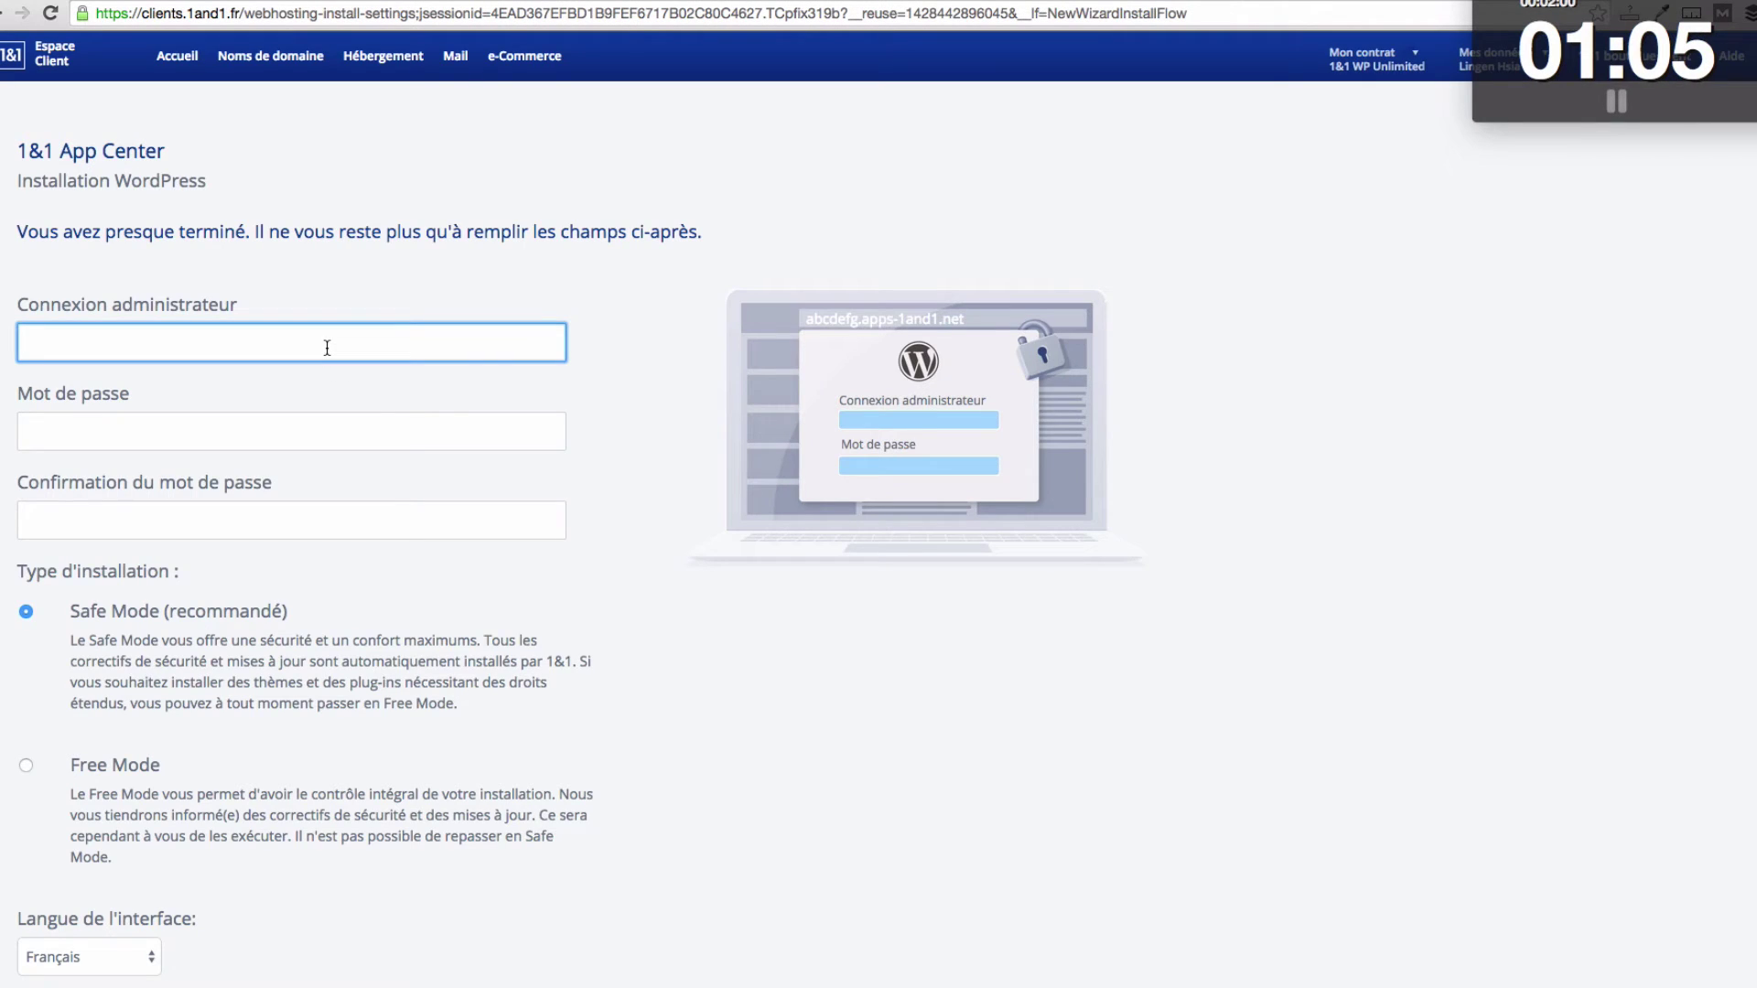
type("lingen")
key("Tab")
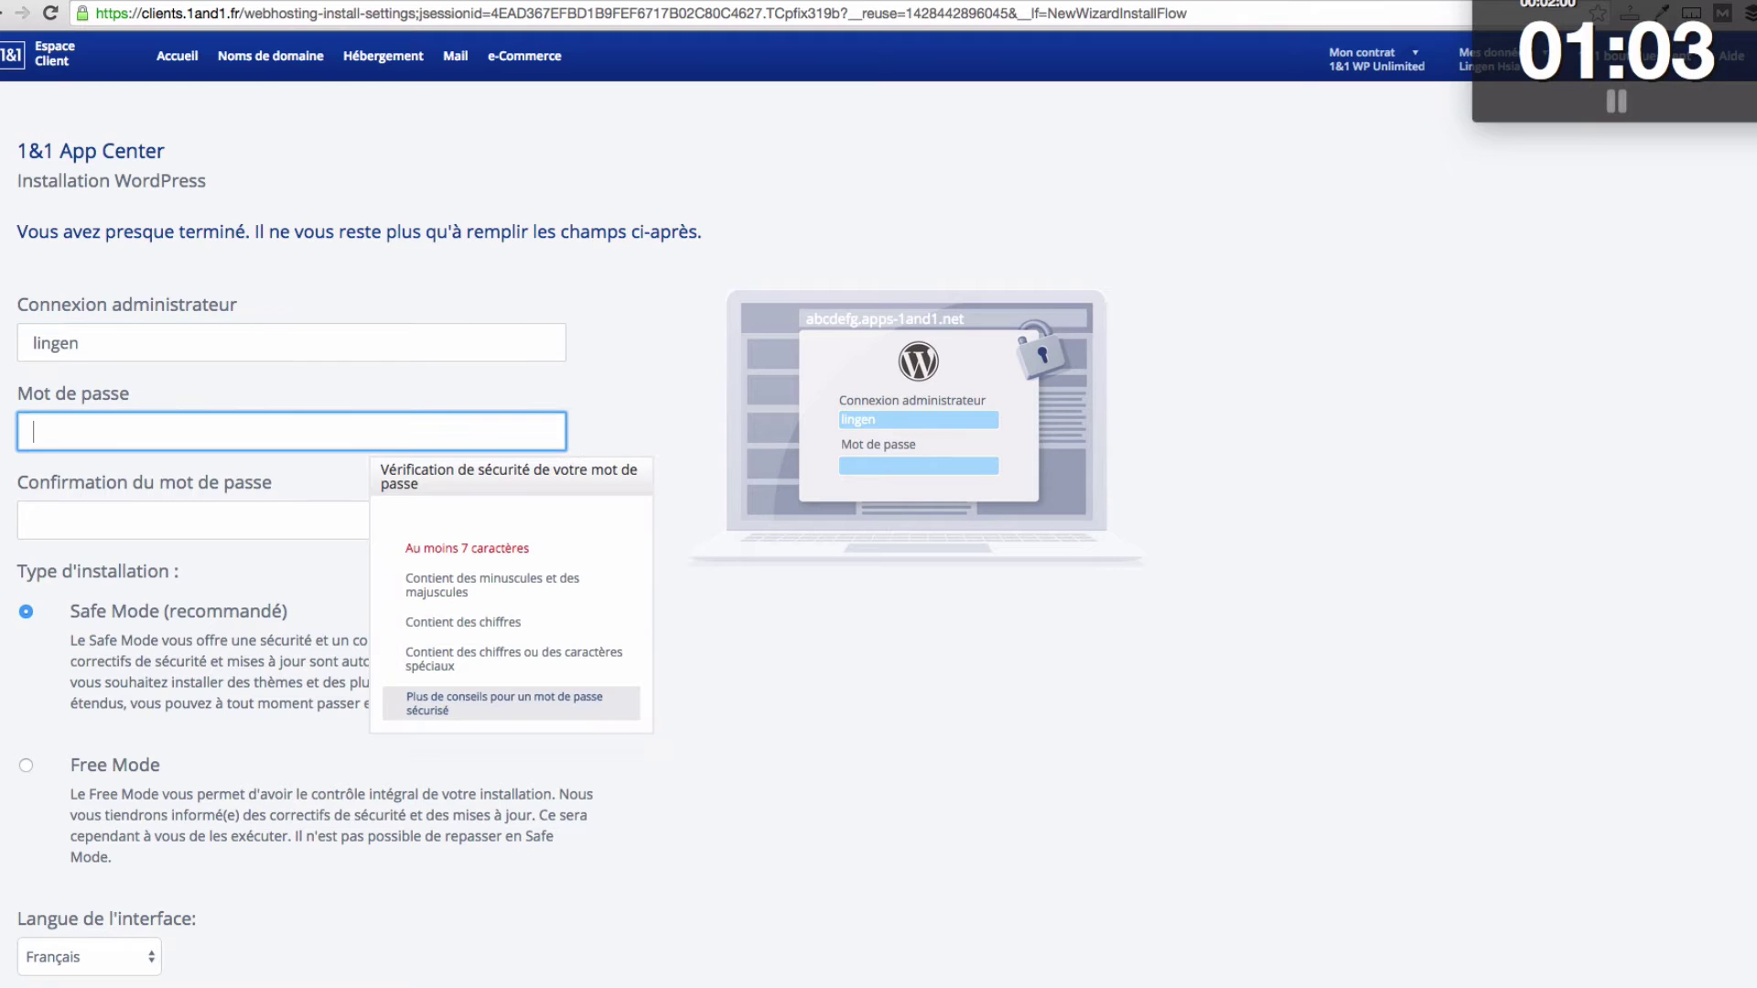
type("••••••")
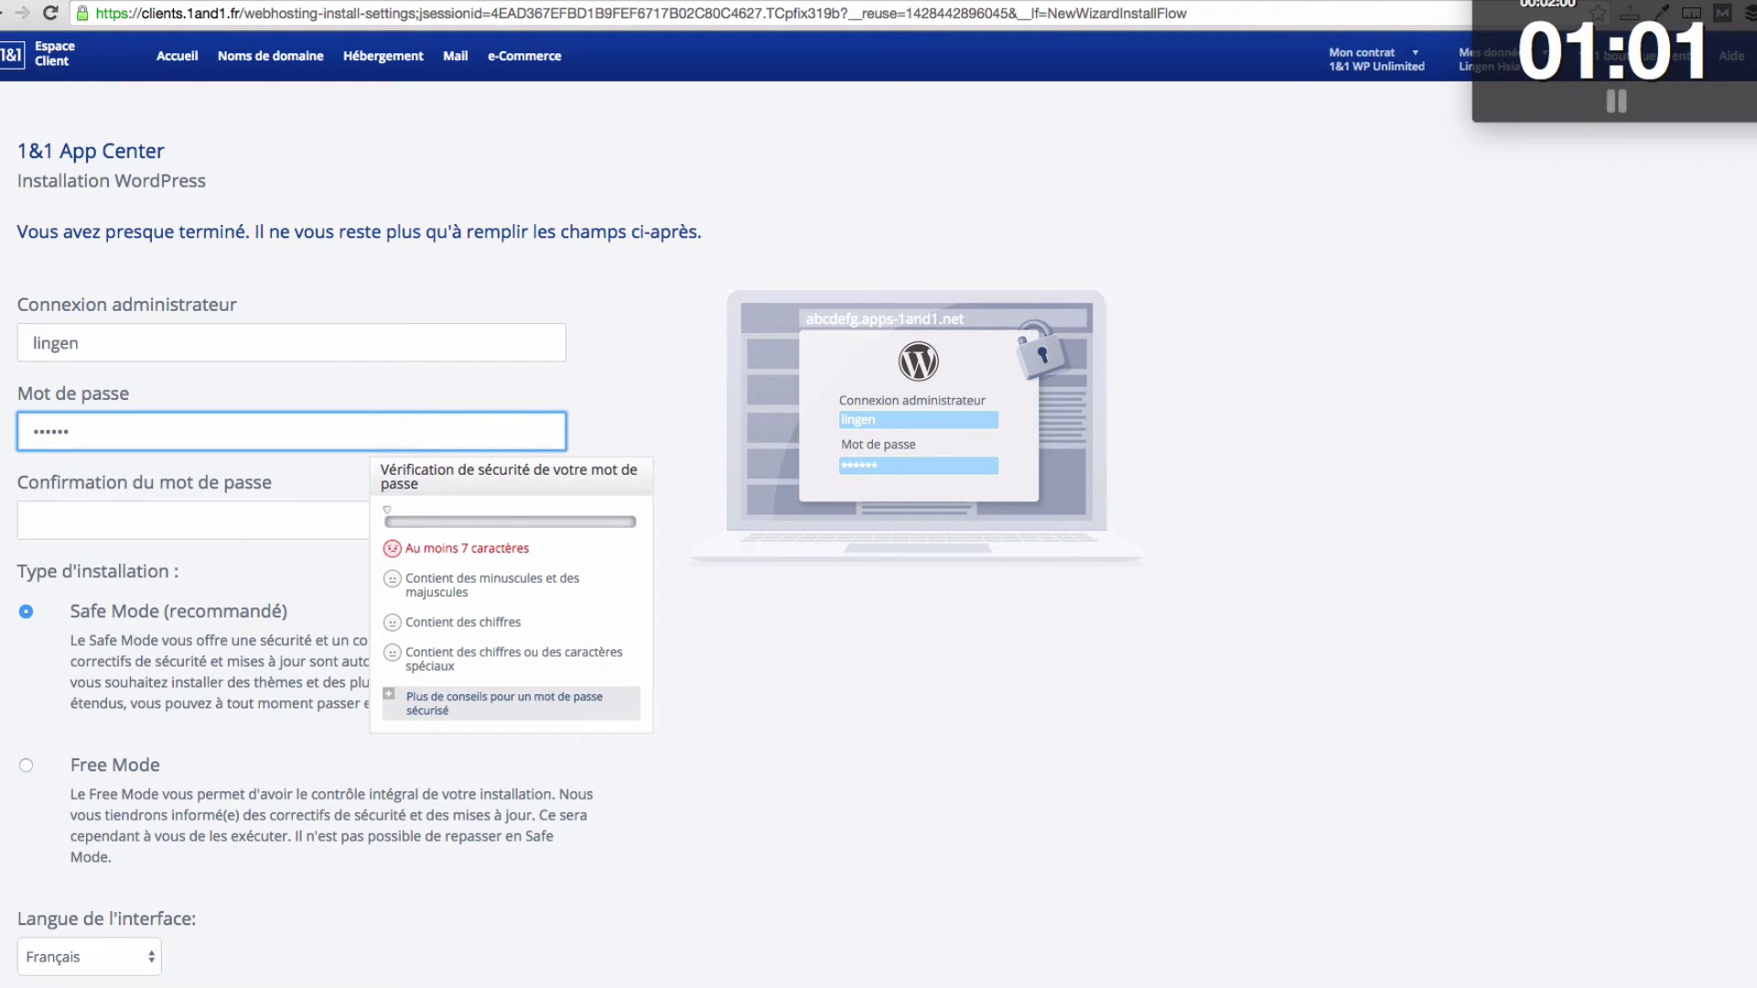
type("••")
key("Tab")
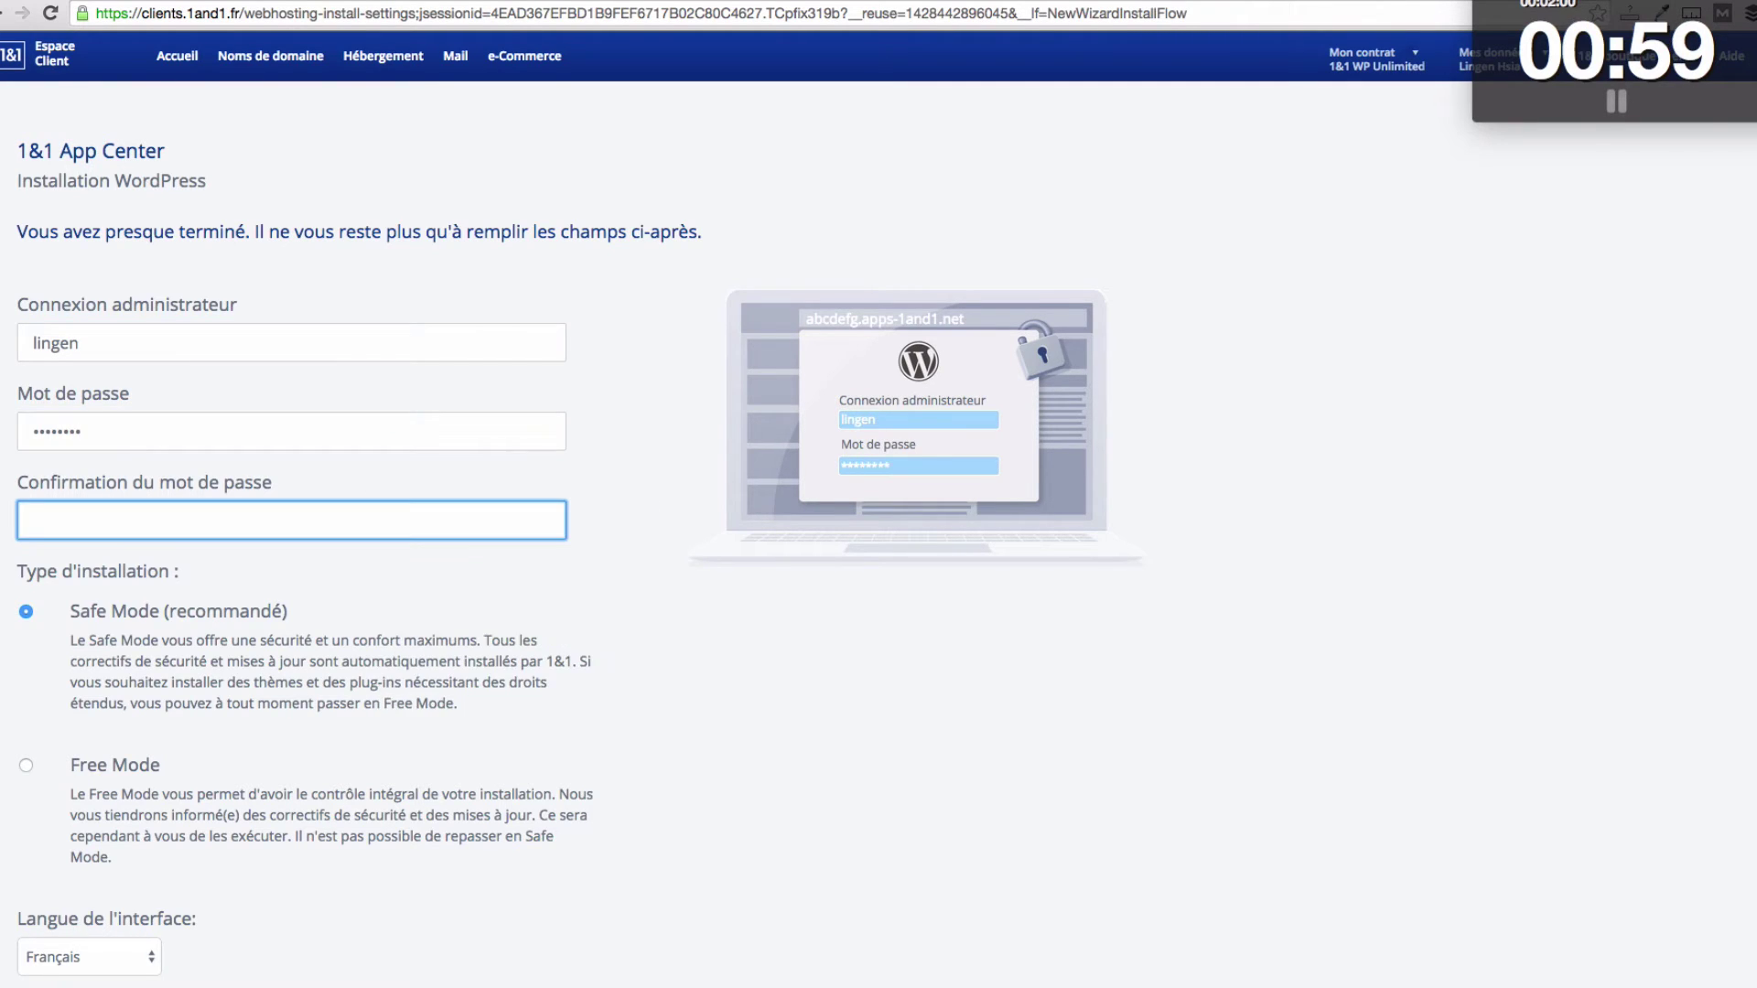
type("••••••••")
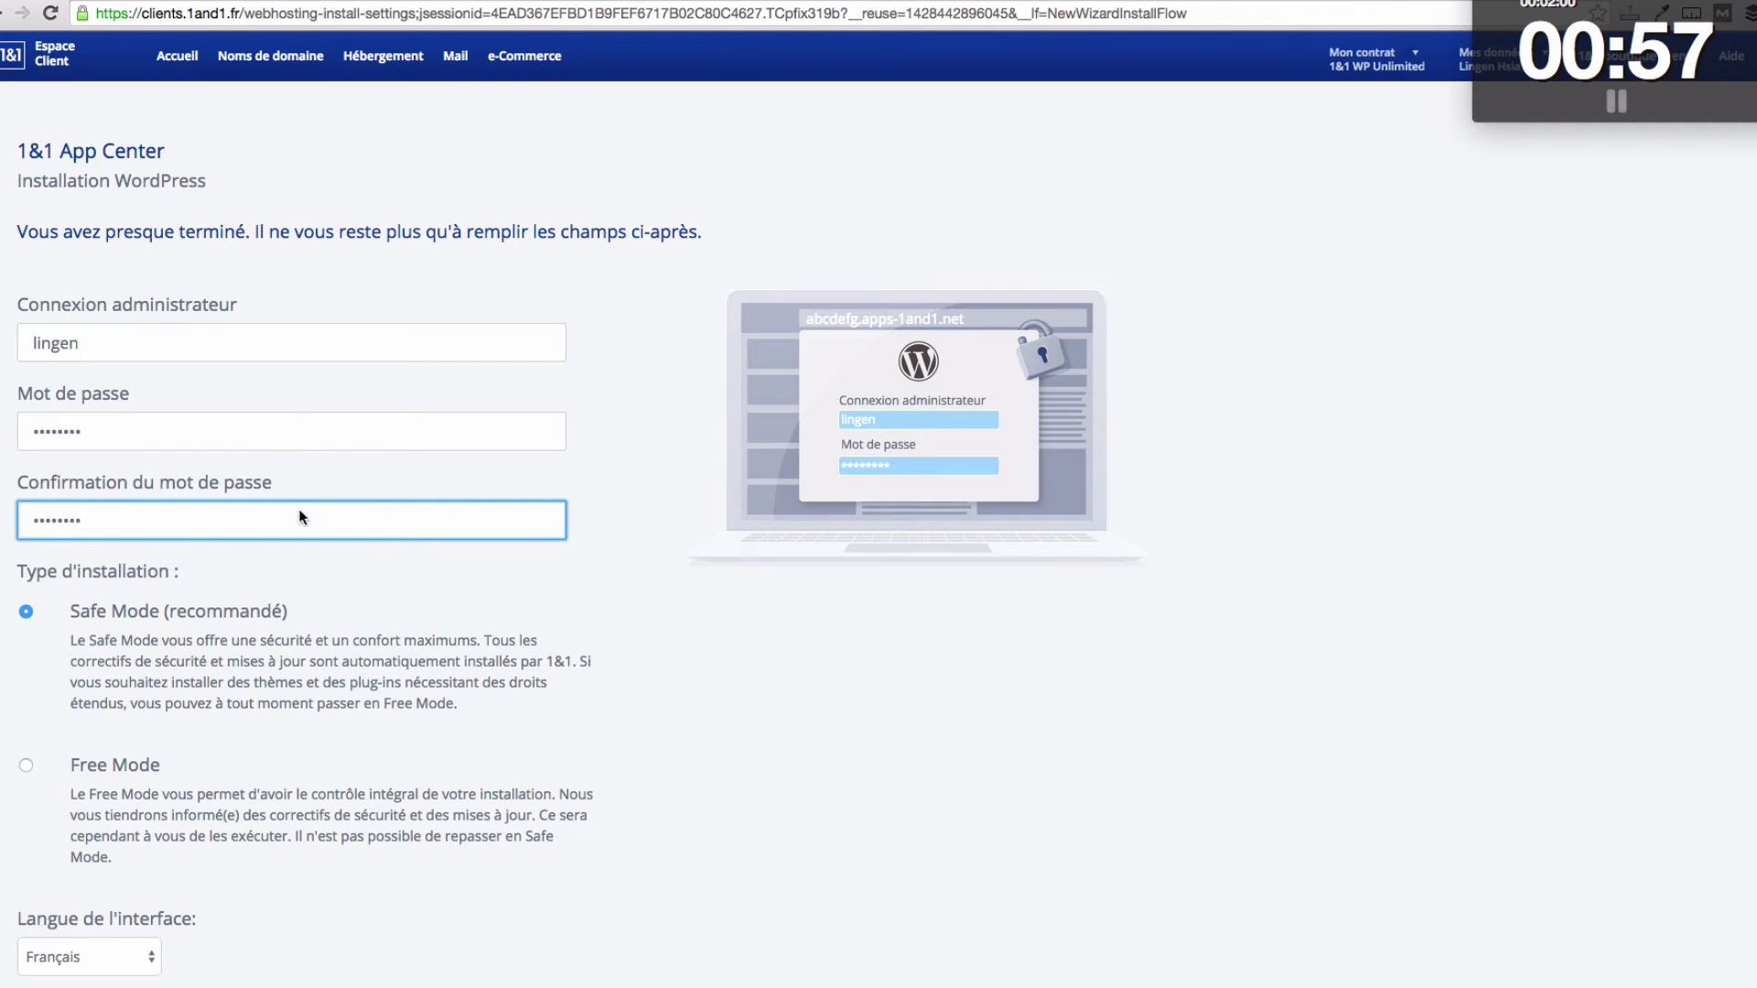
- Choose the Free Mode installation type, accept the terms of use and continue to the domain name selection
scroll(295, 580, "down", 3)
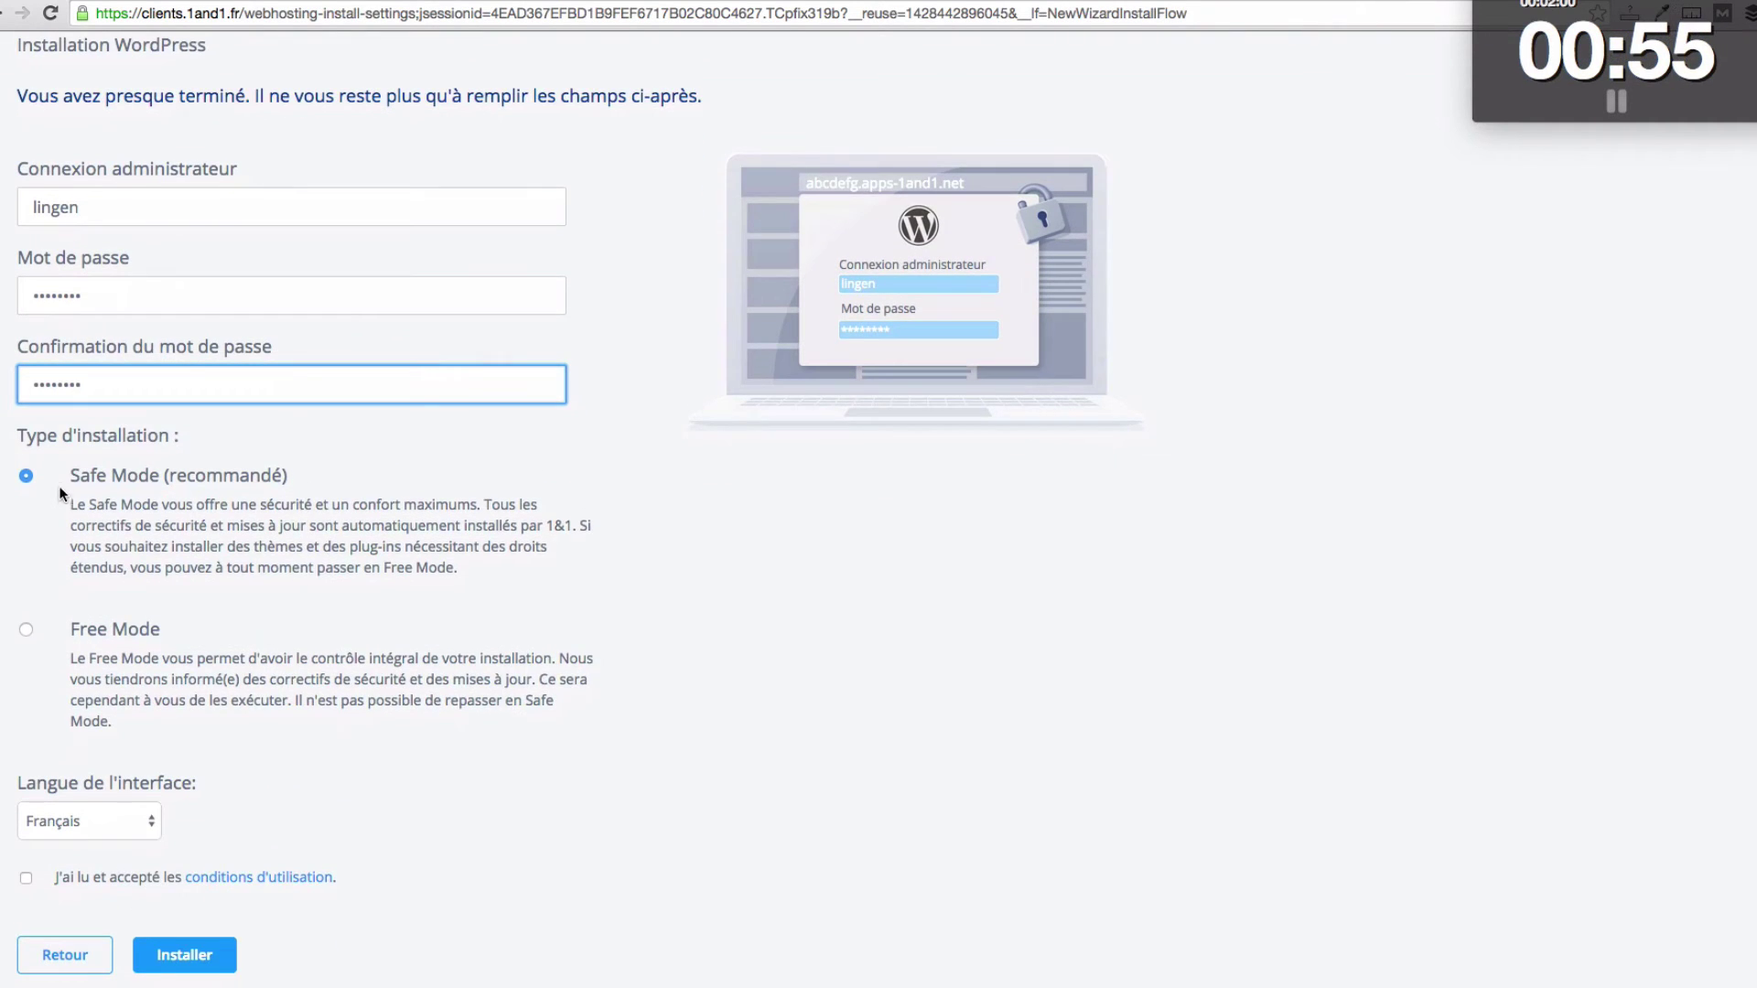
left_click(25, 629)
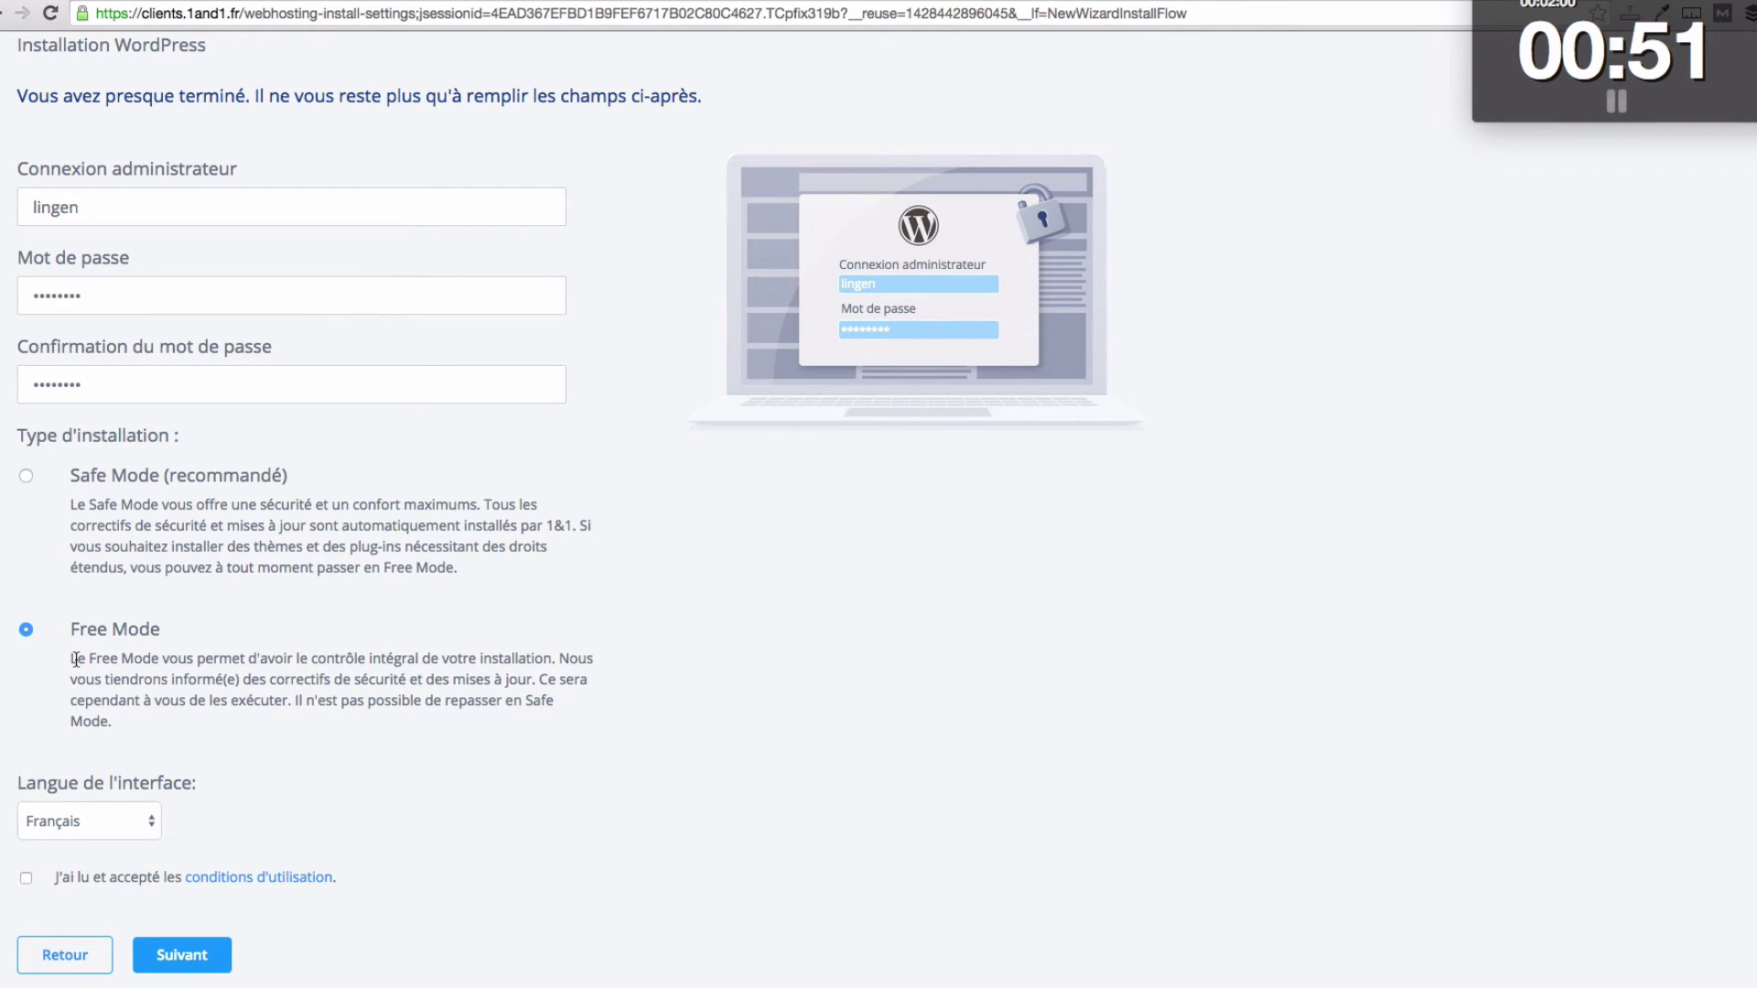
scroll(76, 659, "down", 1)
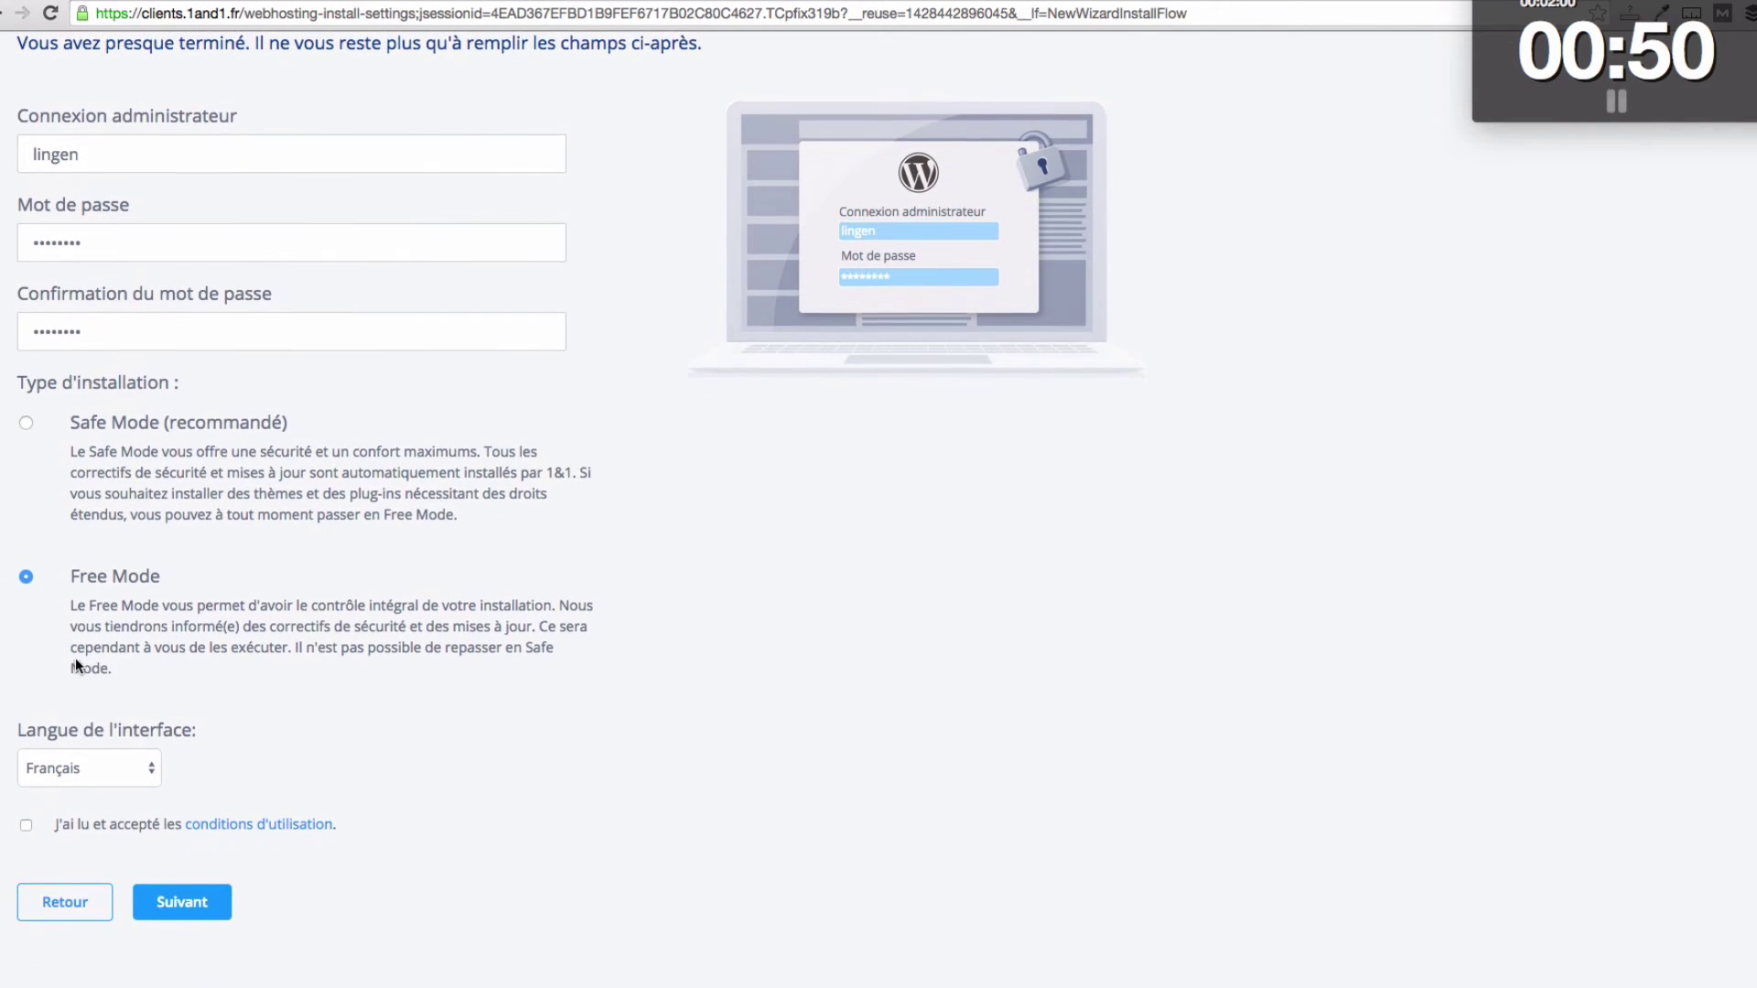
left_click(25, 828)
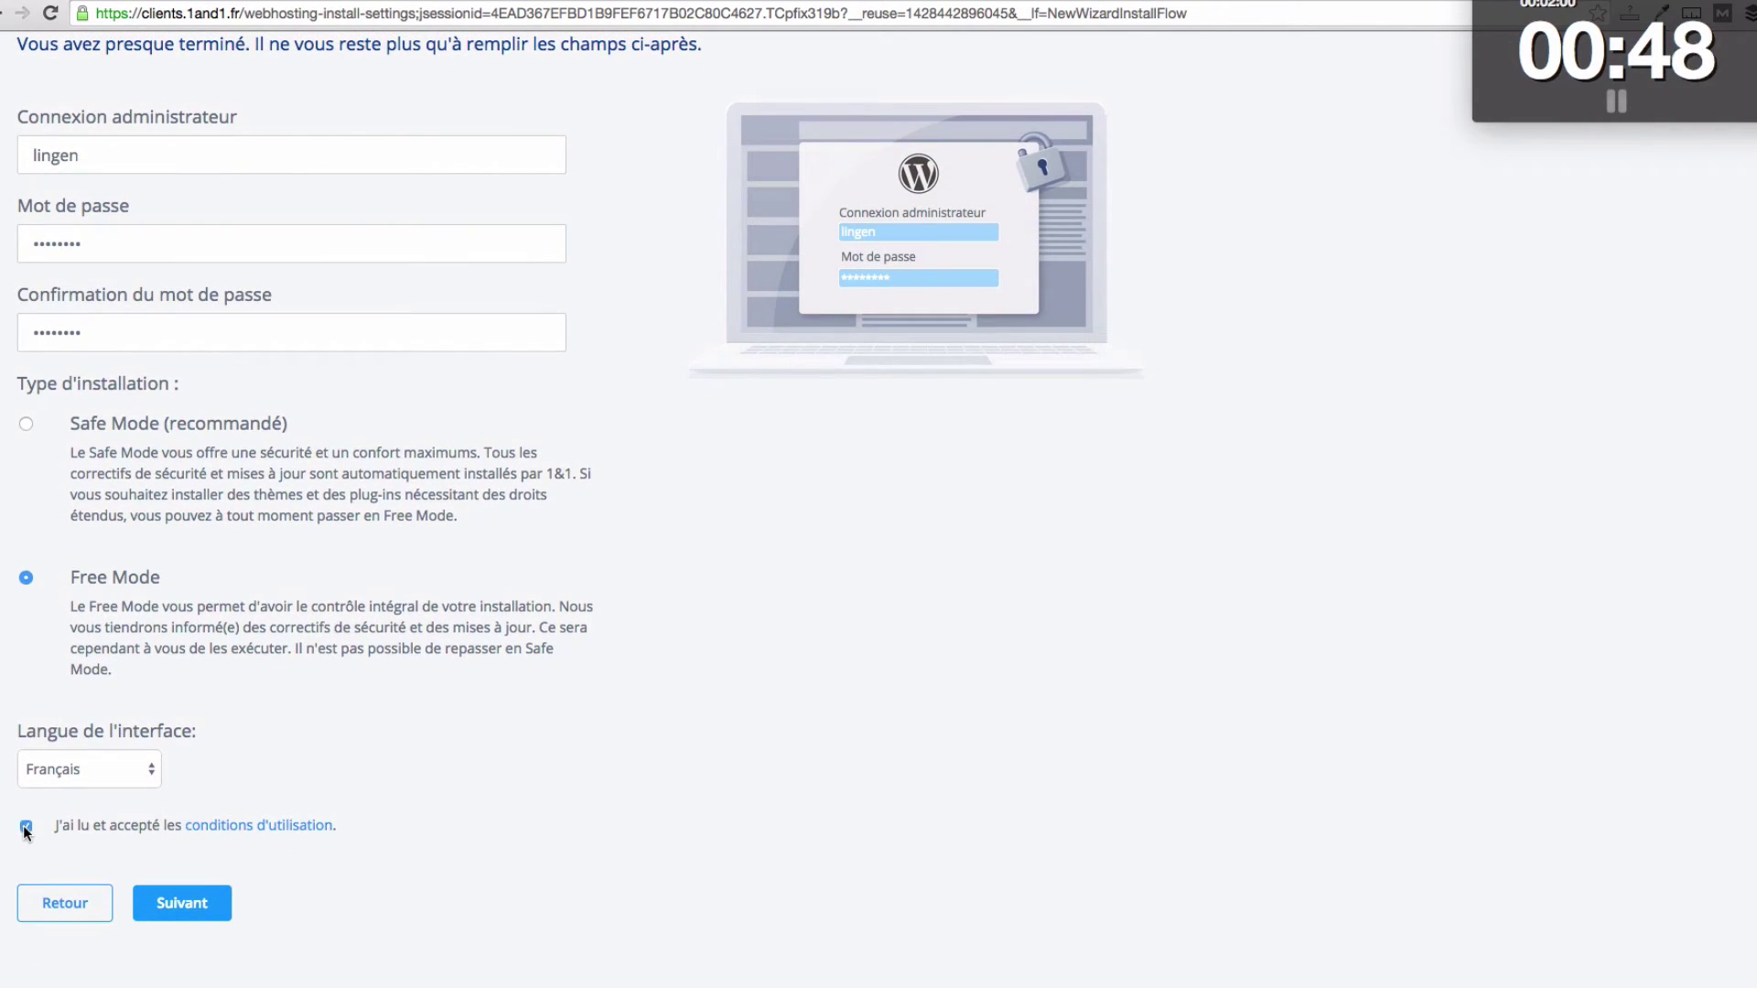
left_click(26, 423)
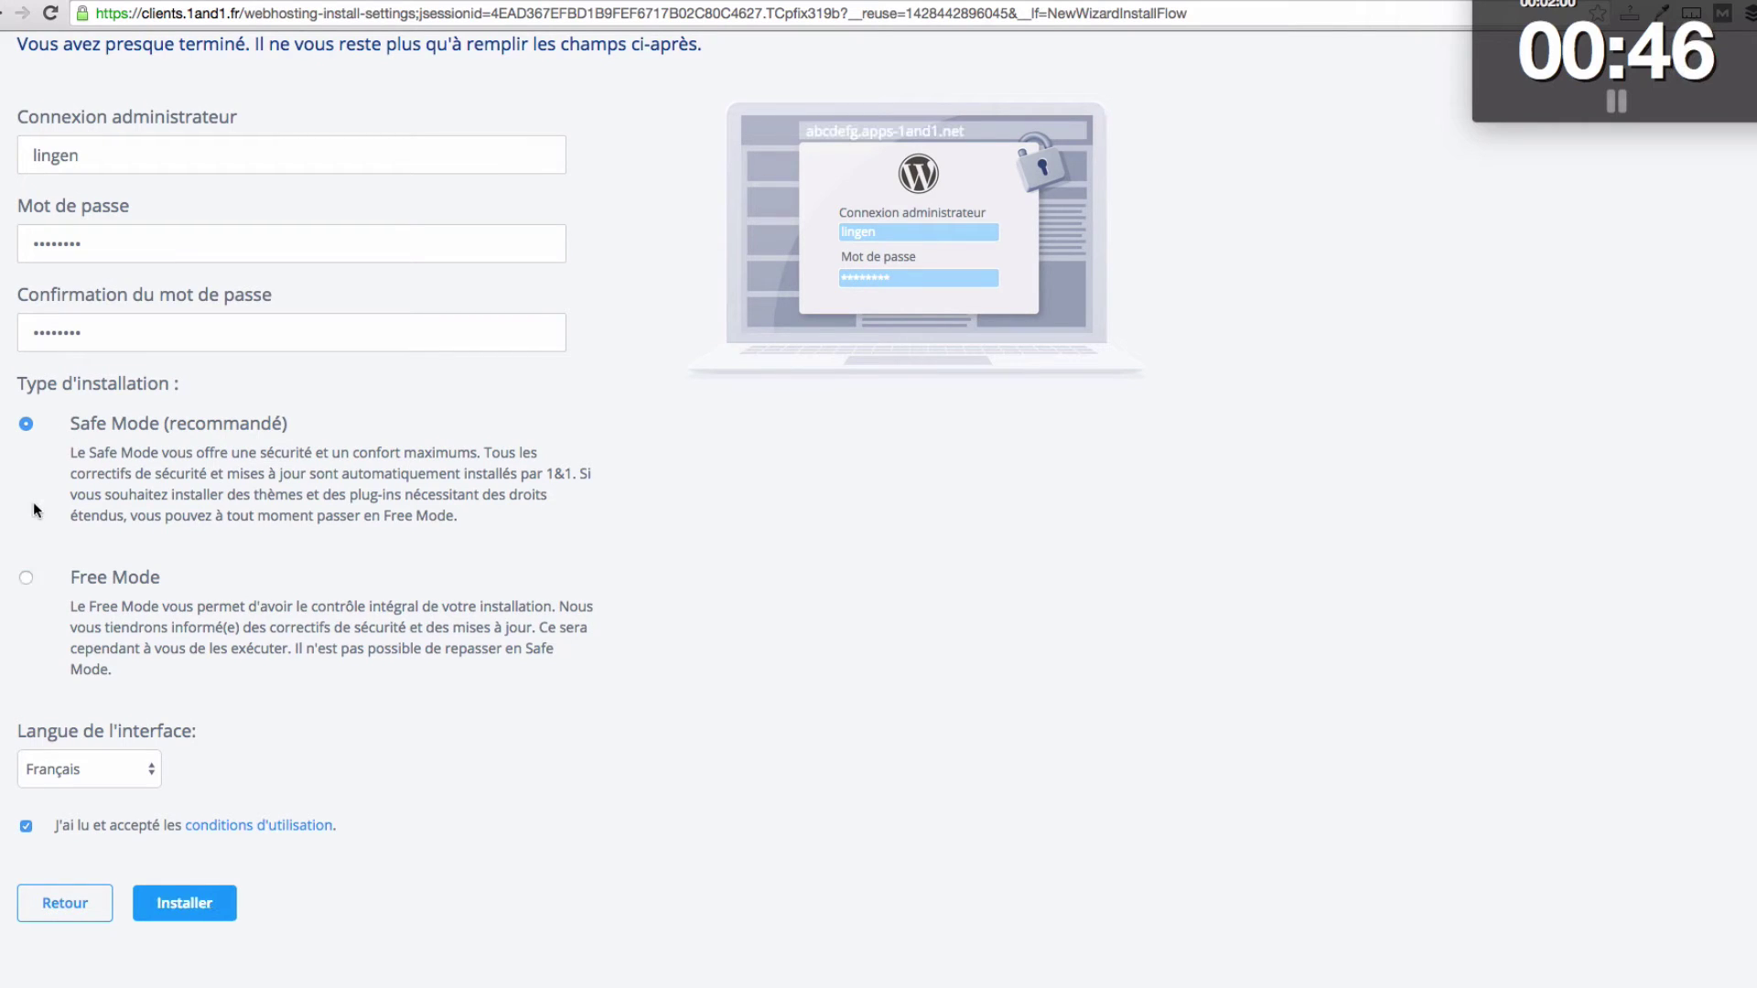
left_click(26, 579)
left_click(184, 904)
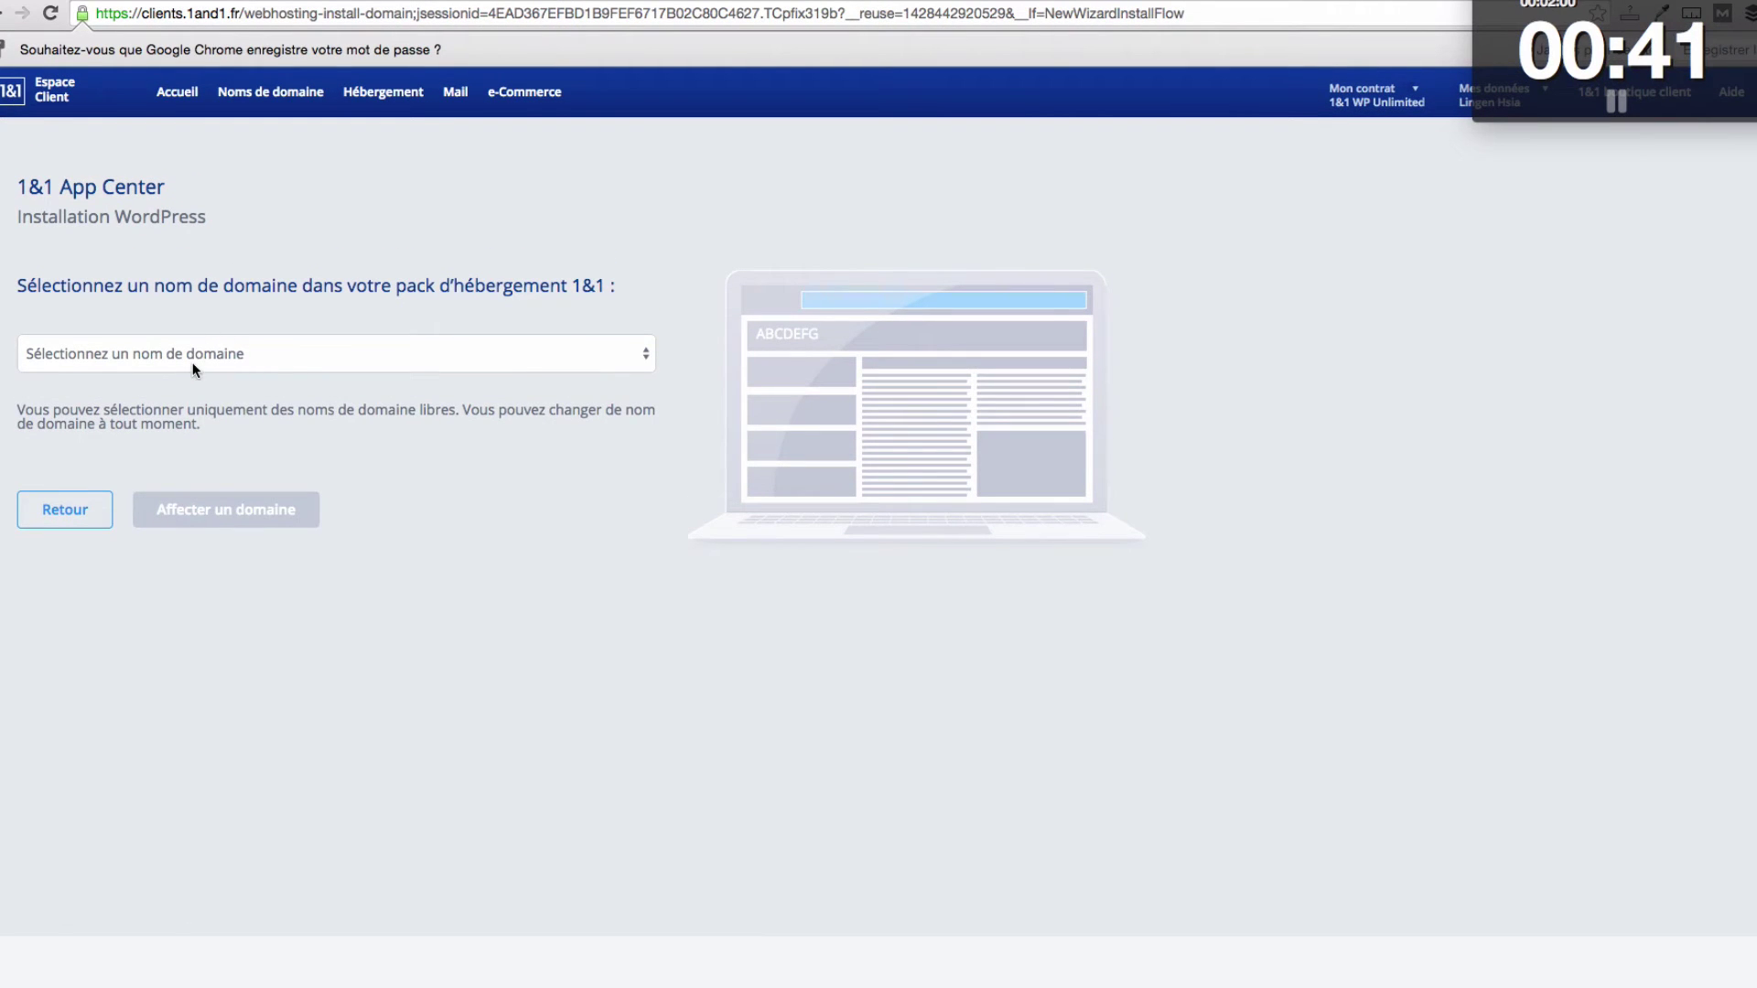
- Assign the domain abcdefg.fr to the WordPress installation
left_click(194, 369)
left_click(187, 370)
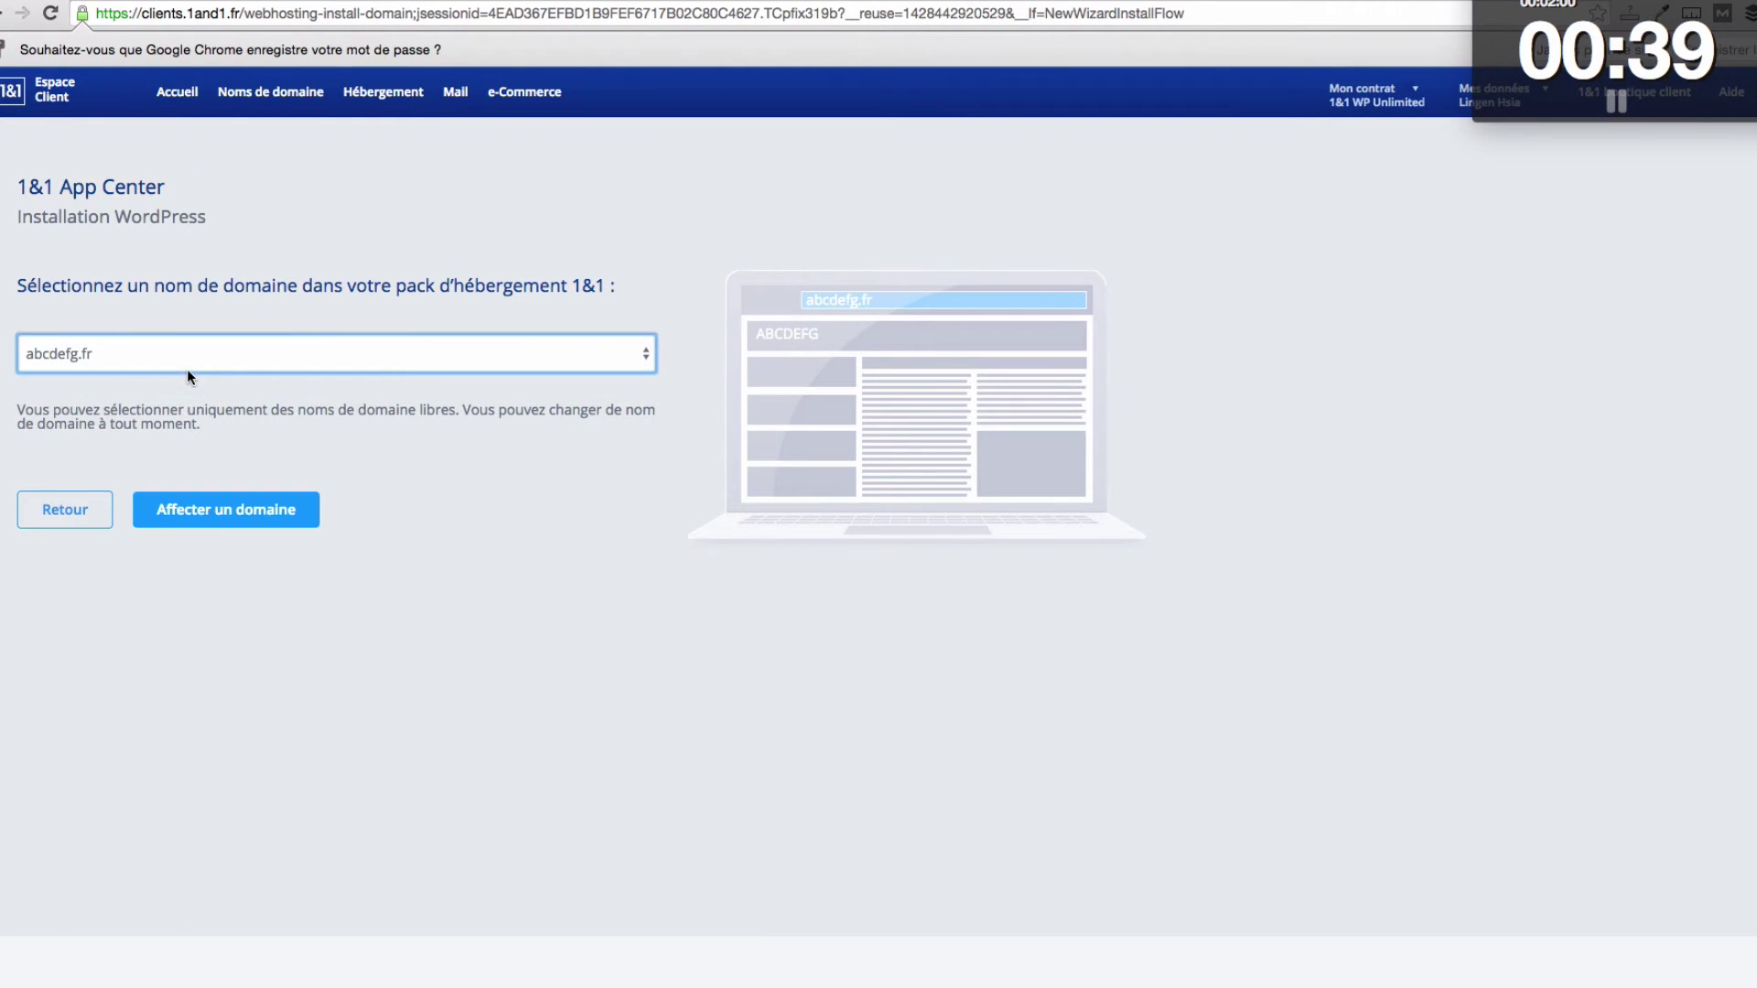
left_click(217, 517)
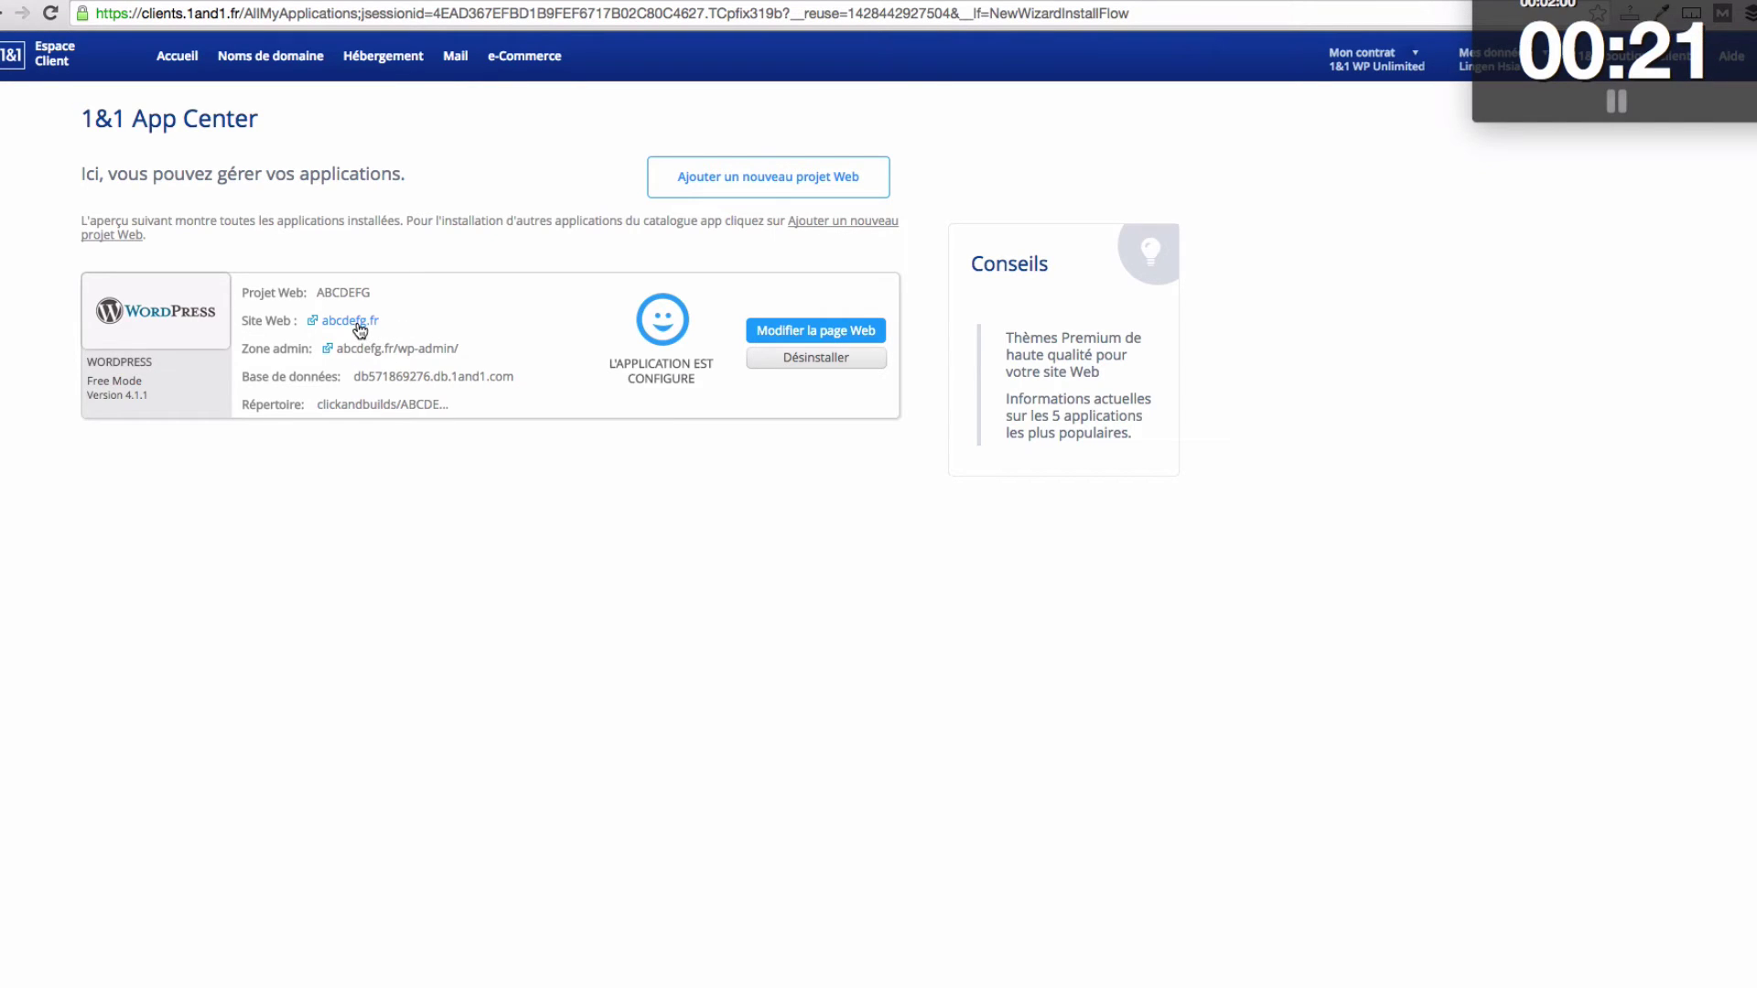
- Open the abcdefg.fr website from its App Center entry and look through the whole home page
left_click(355, 0)
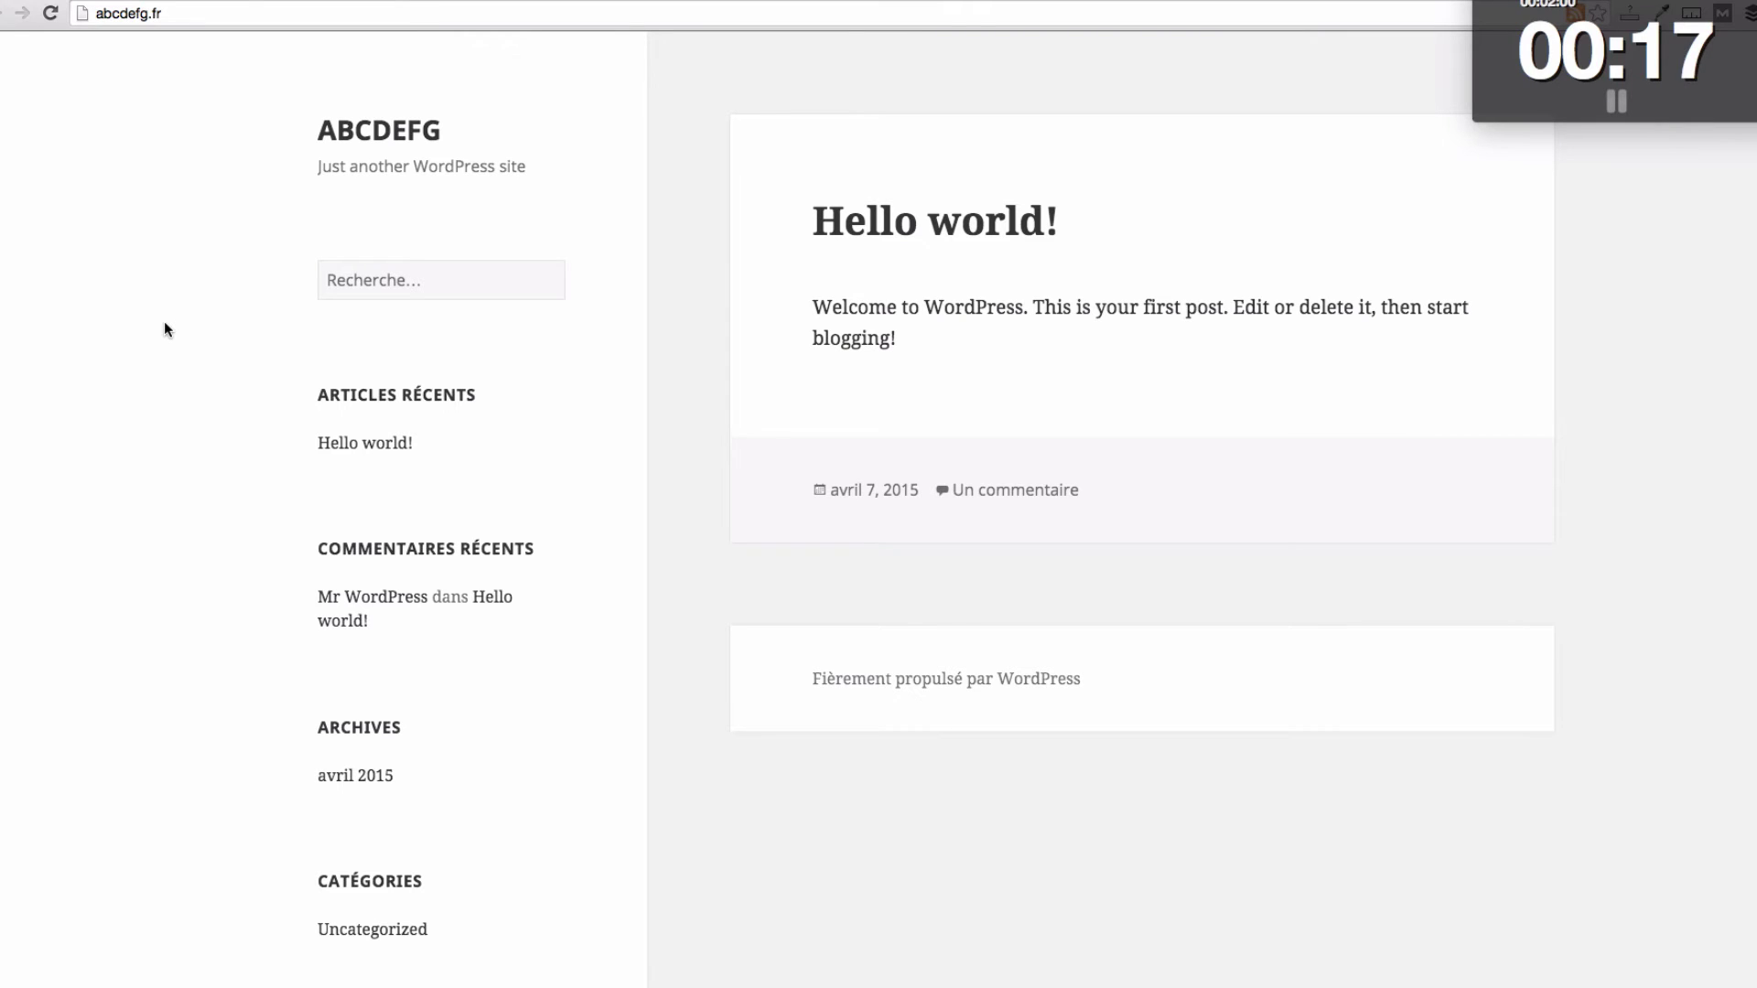
scroll(164, 323, "down", 5)
scroll(165, 323, "up", 5)
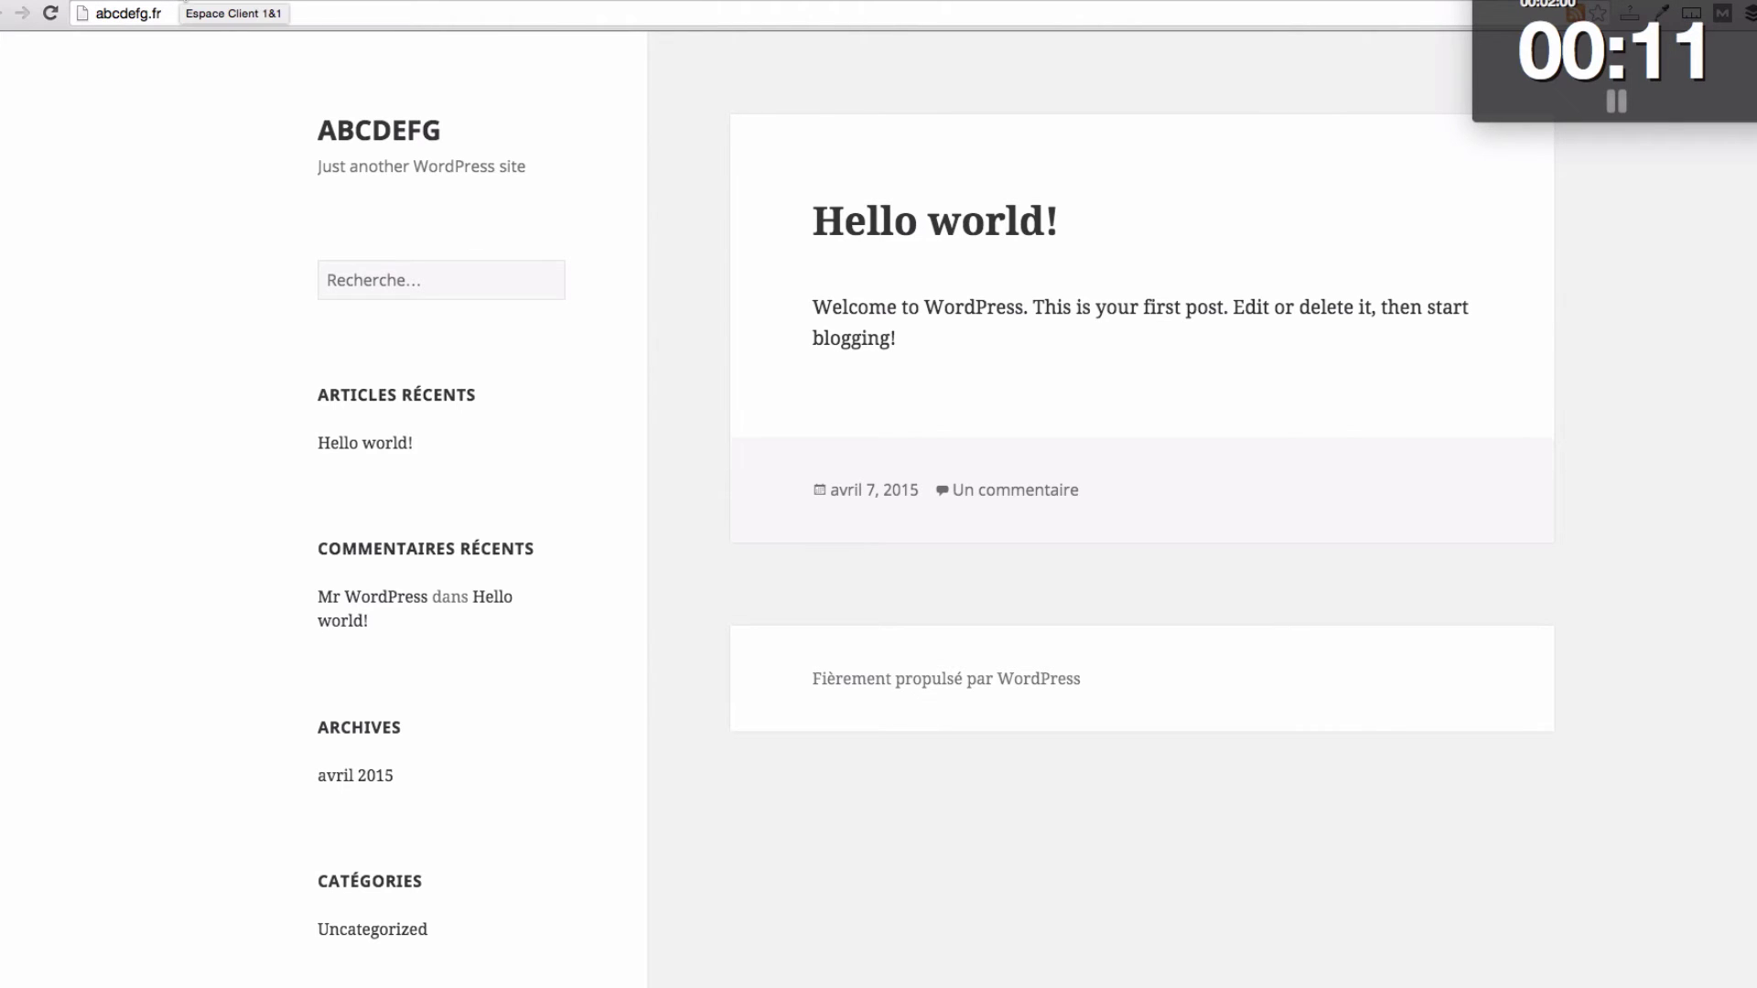
- Open the site's wp-admin area from the 1&1 App Center and log in with the administrator username and password
left_click(183, 2)
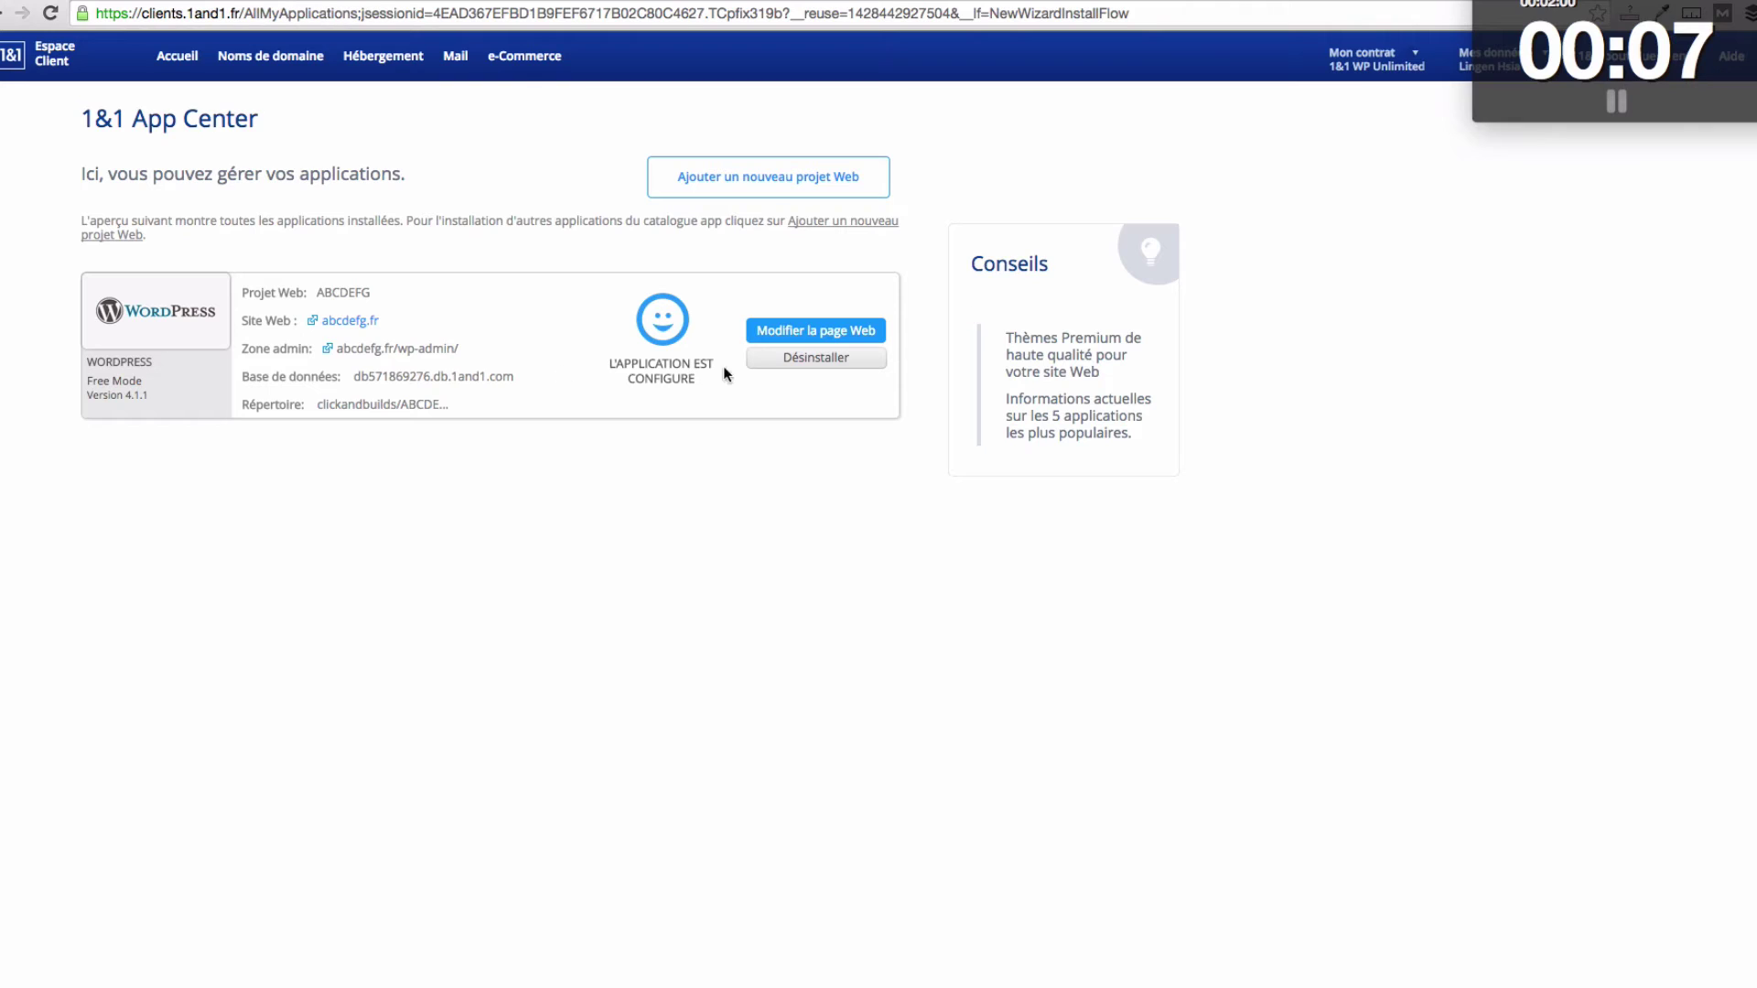
left_click(446, 355)
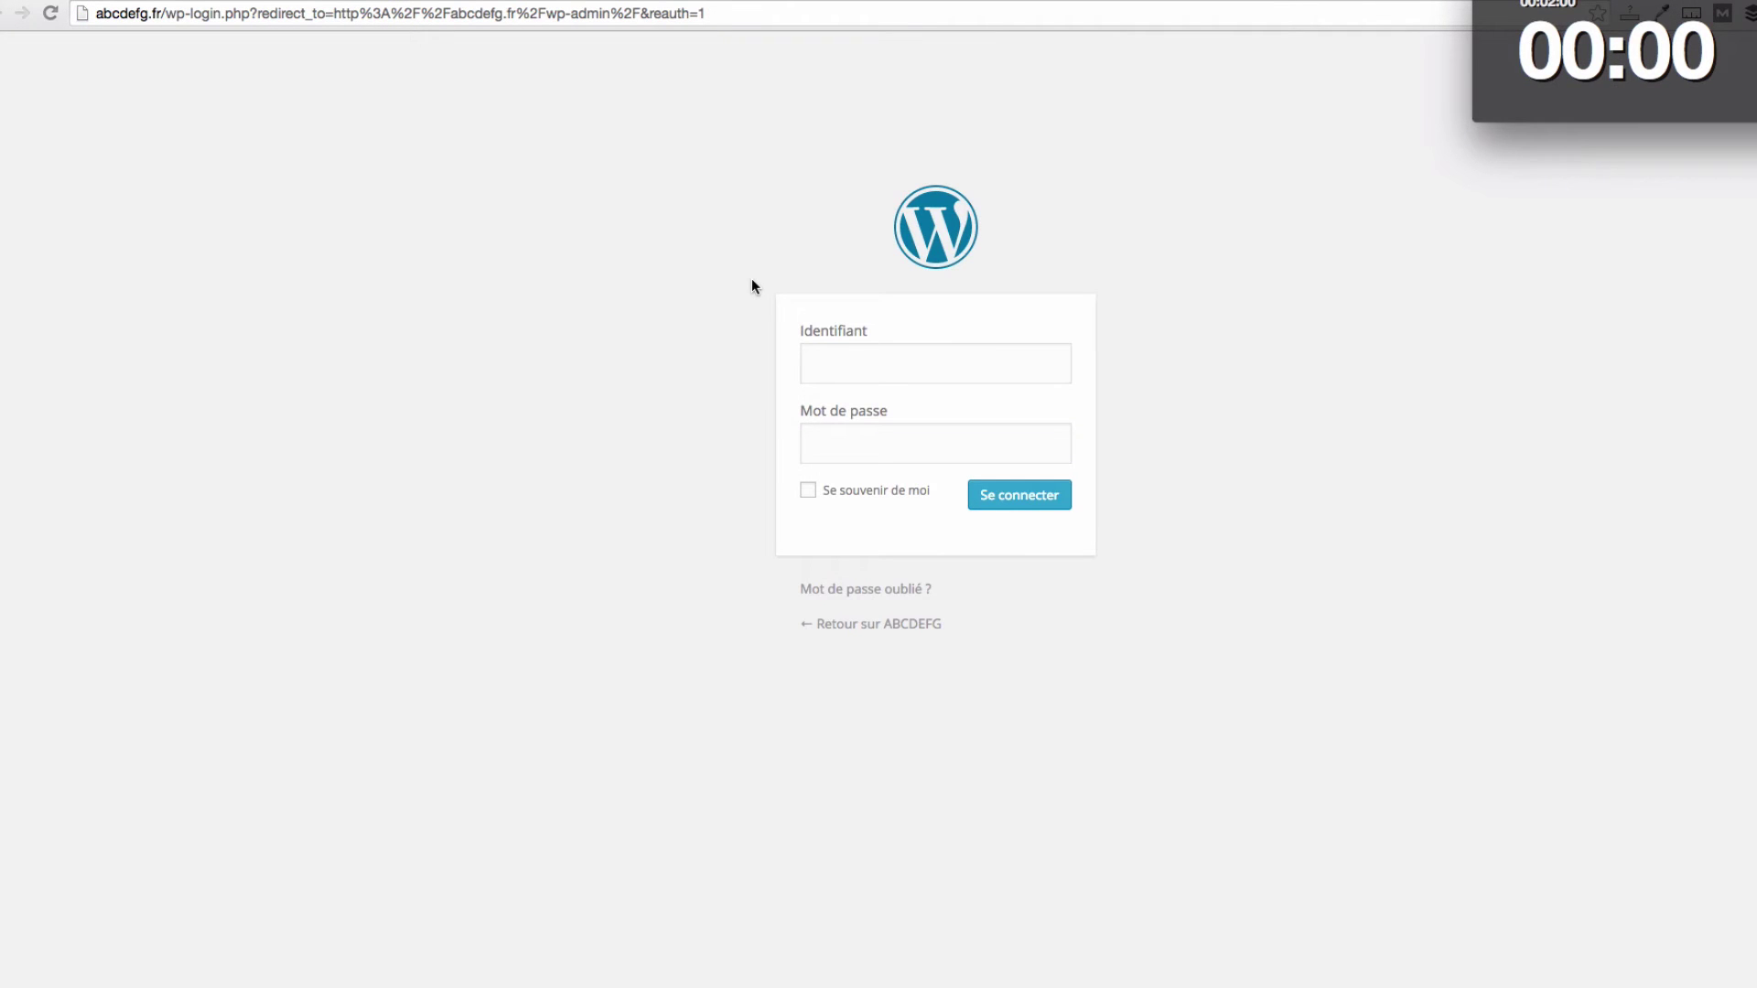
left_click(915, 362)
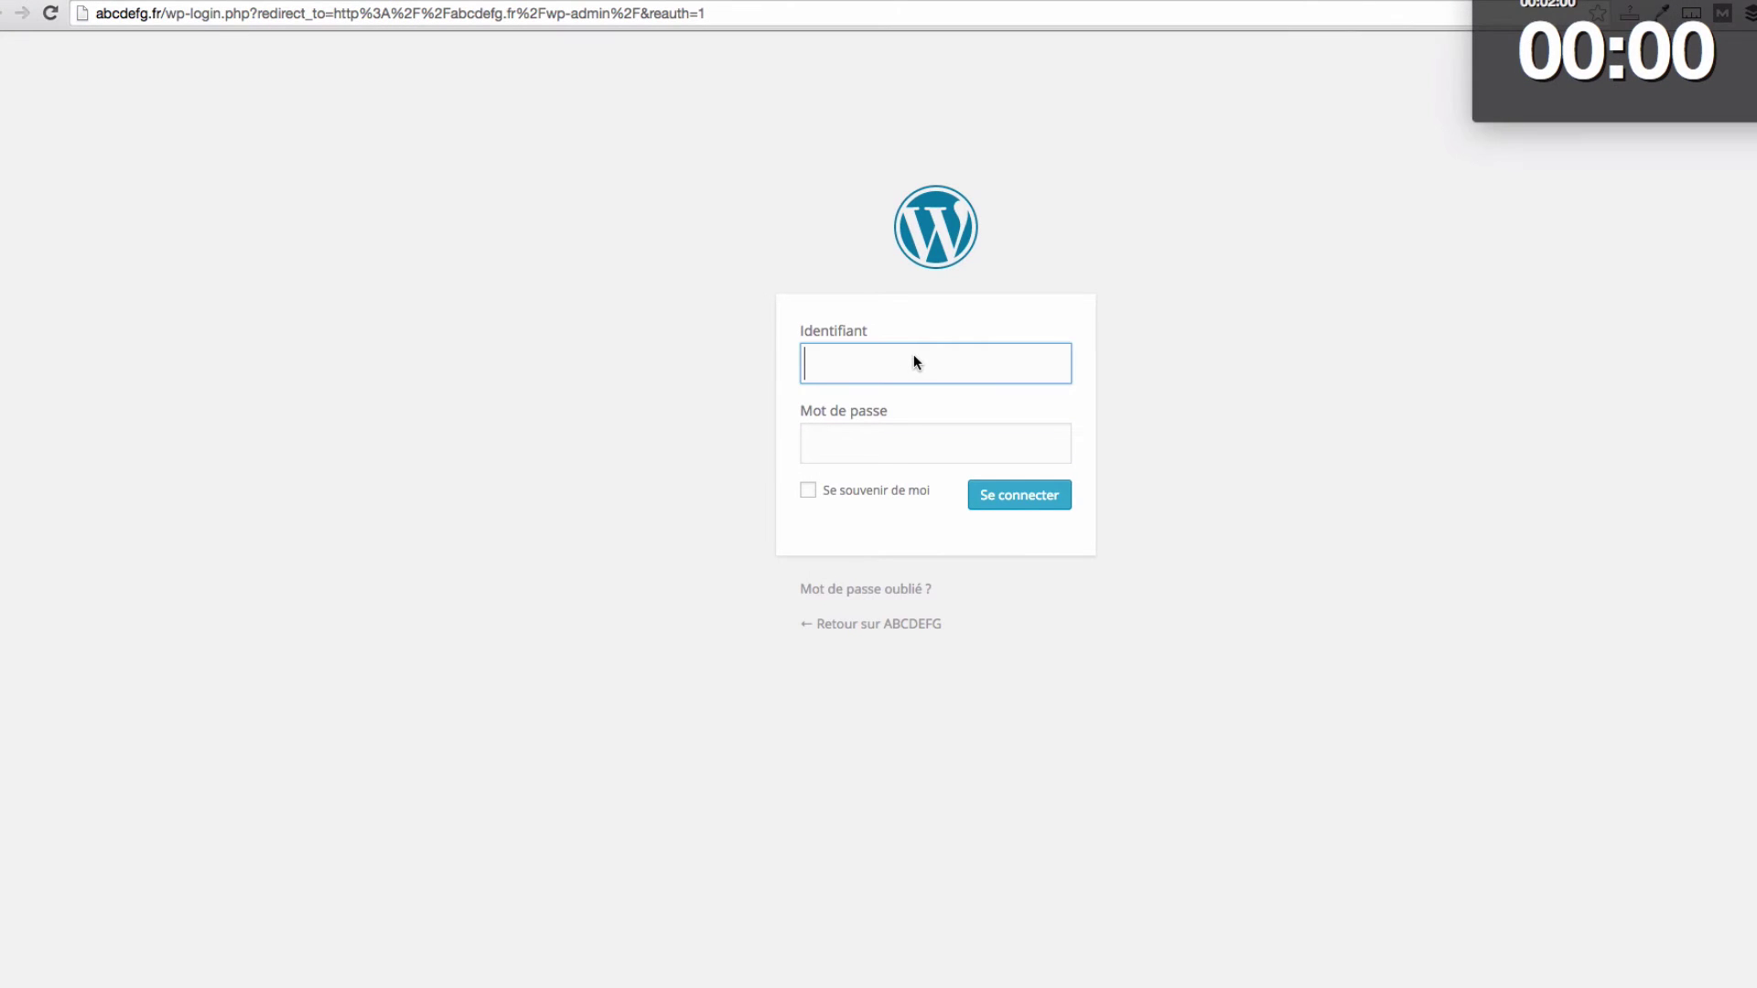
type("lingen")
key("Tab")
type("******")
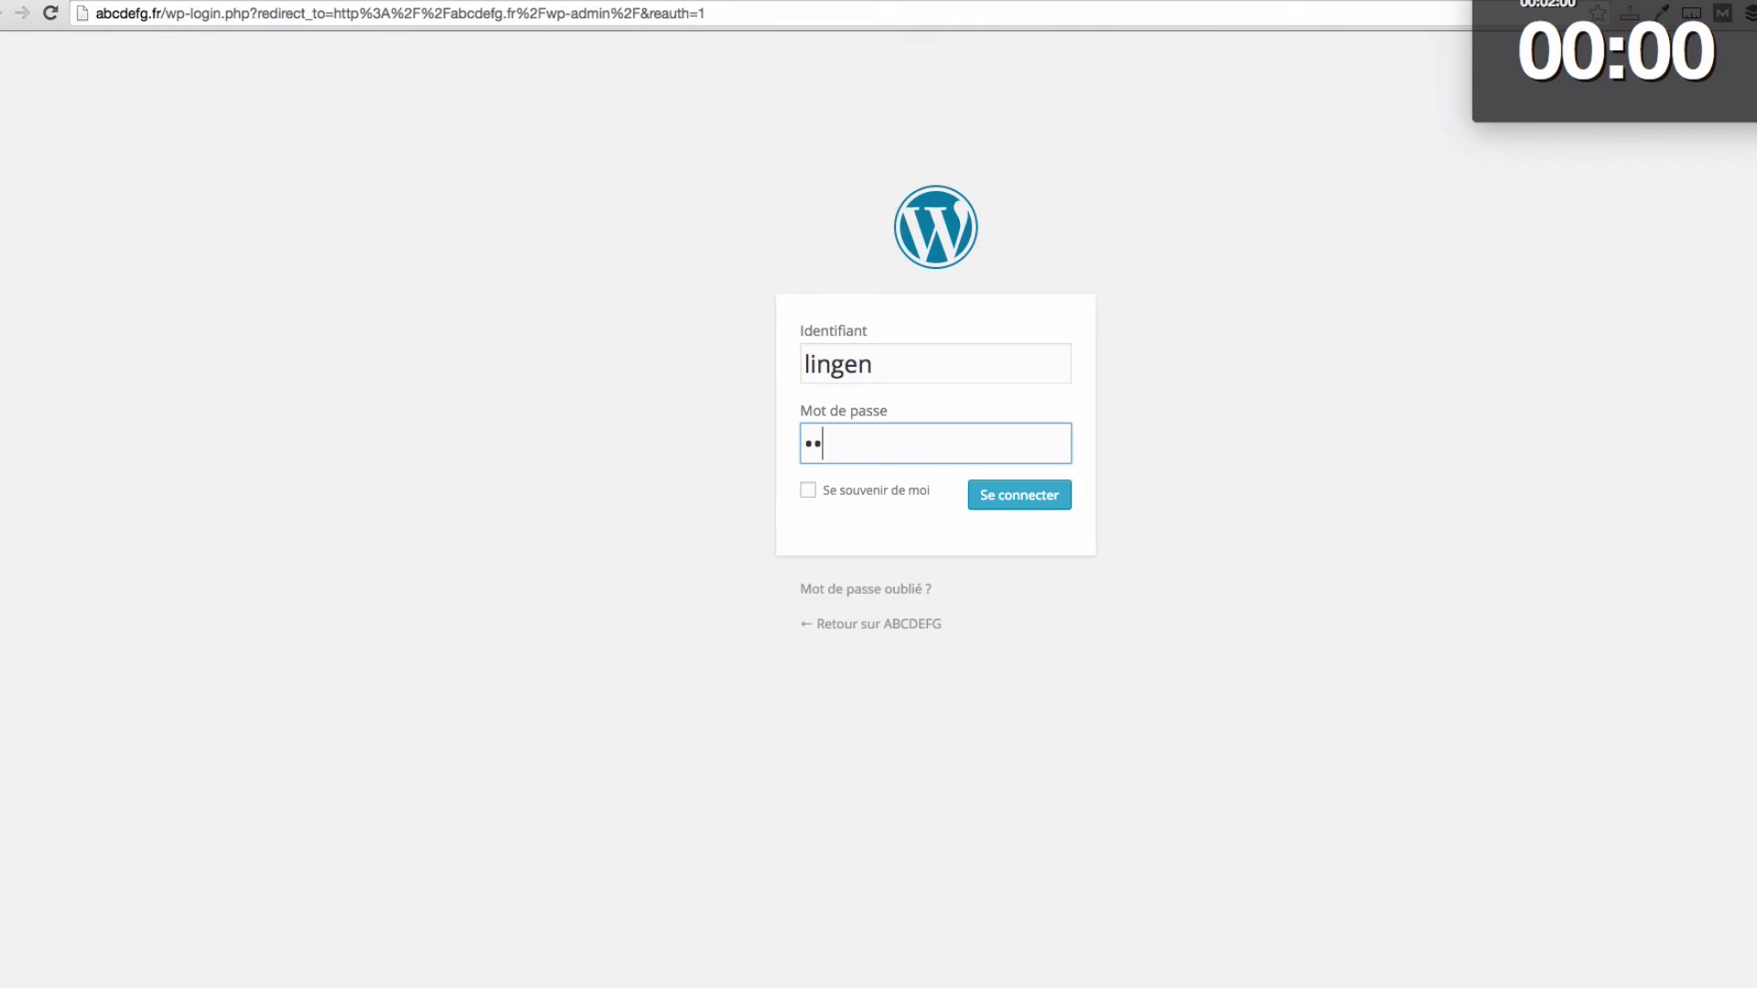
type("**")
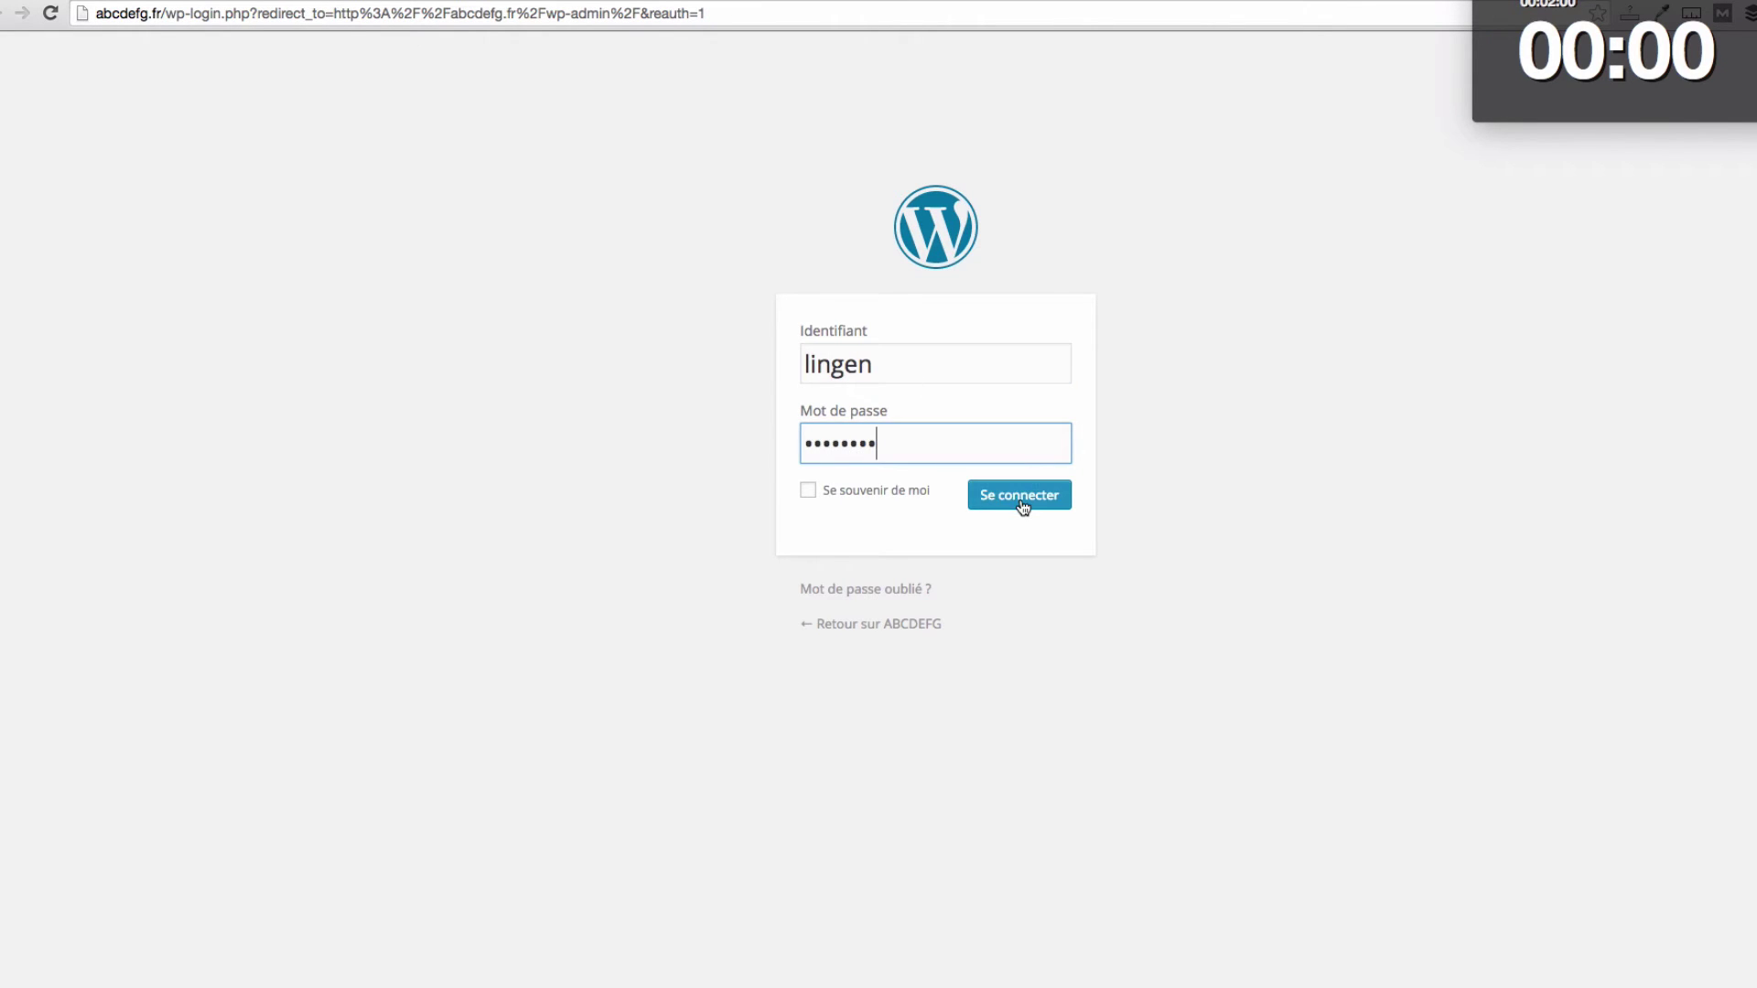
left_click(1023, 506)
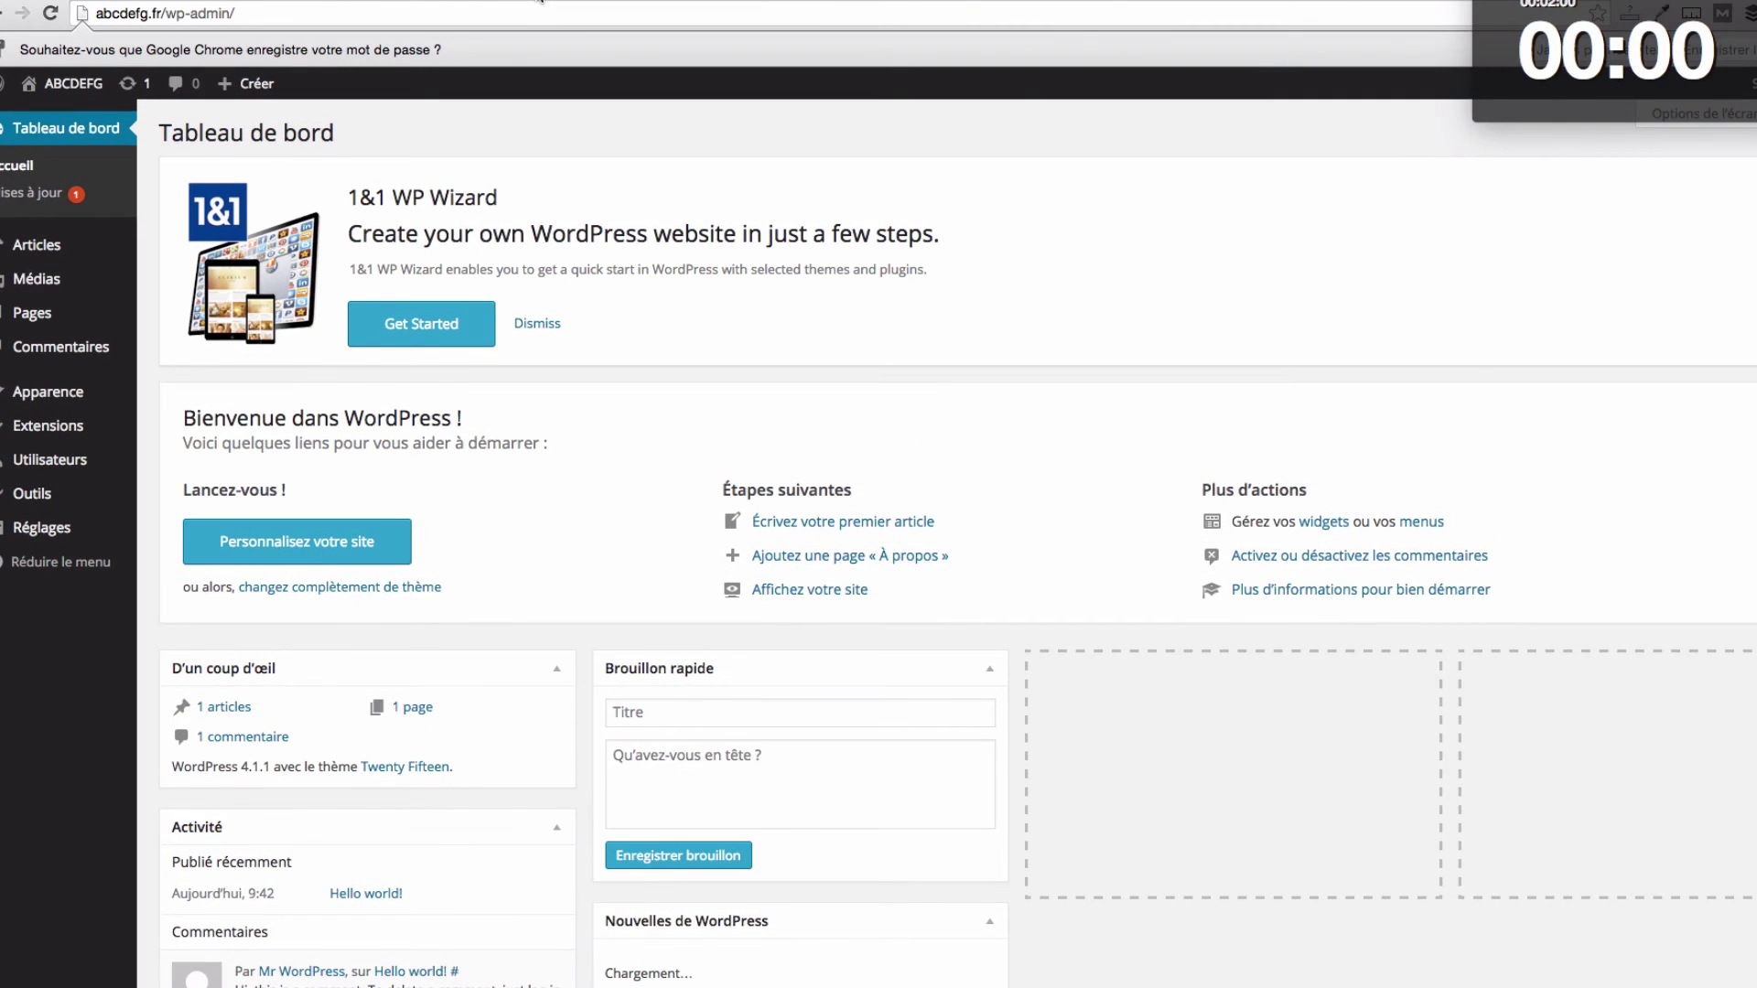
- Switch from the WordPress dashboard back to the public abcdefg.fr home page
left_click(536, 1)
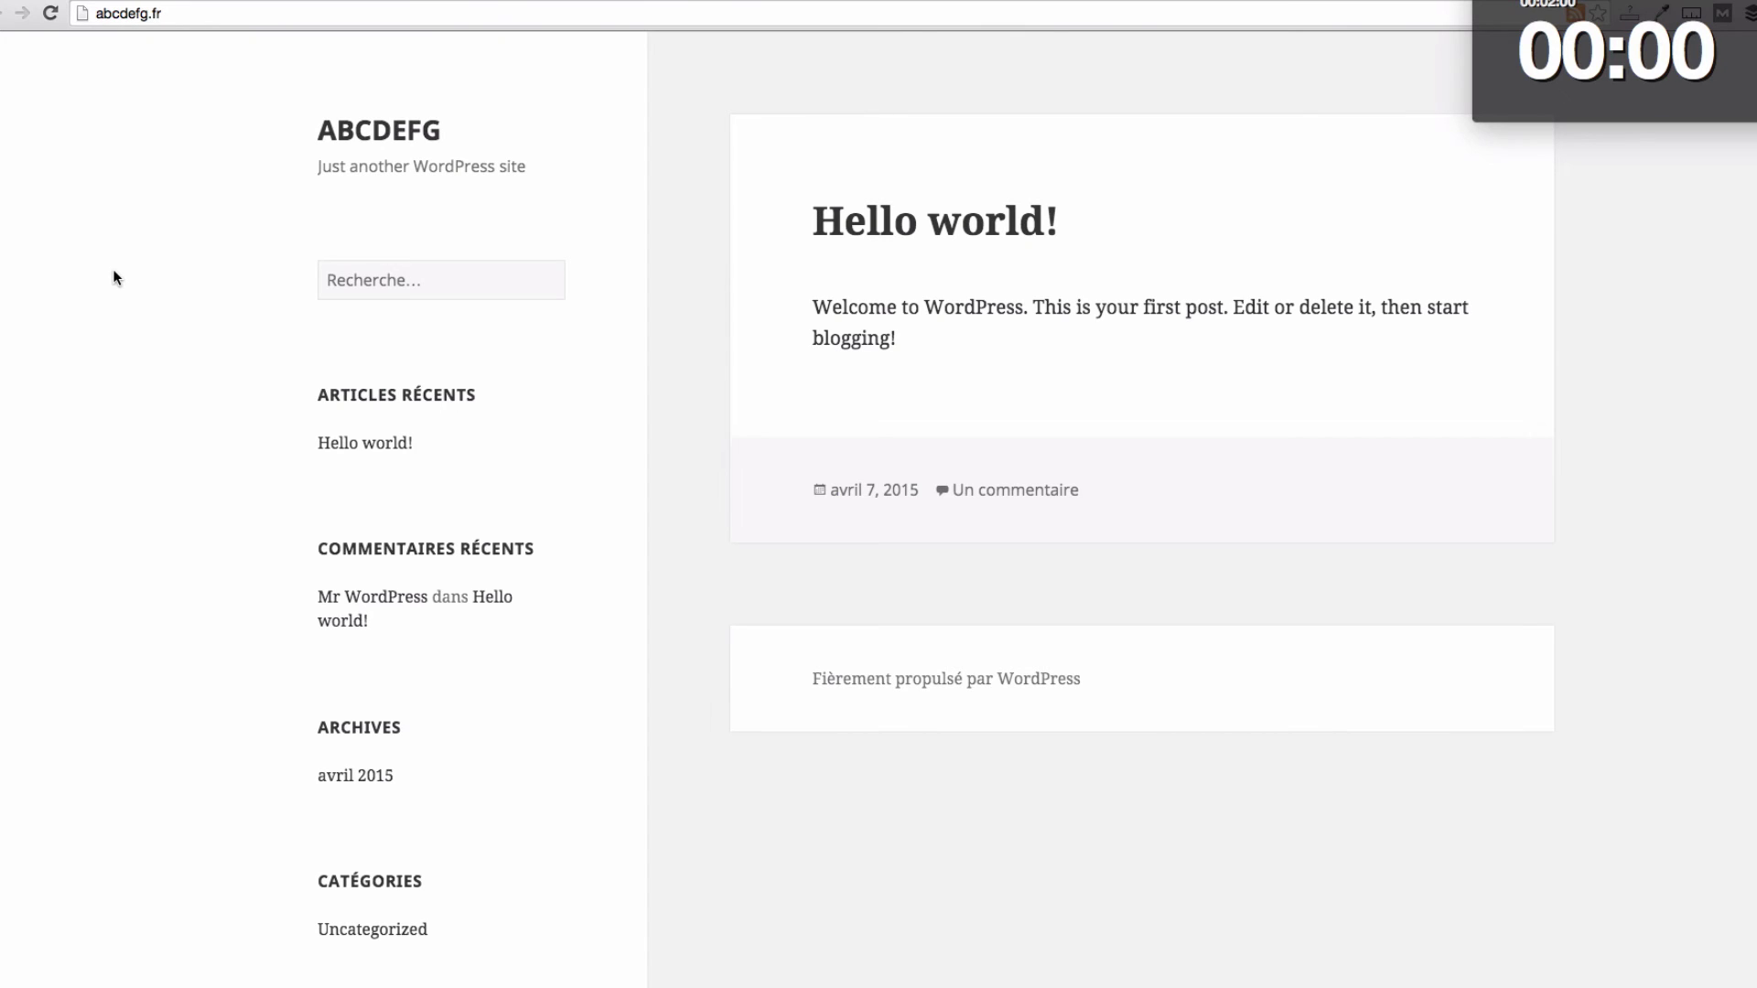